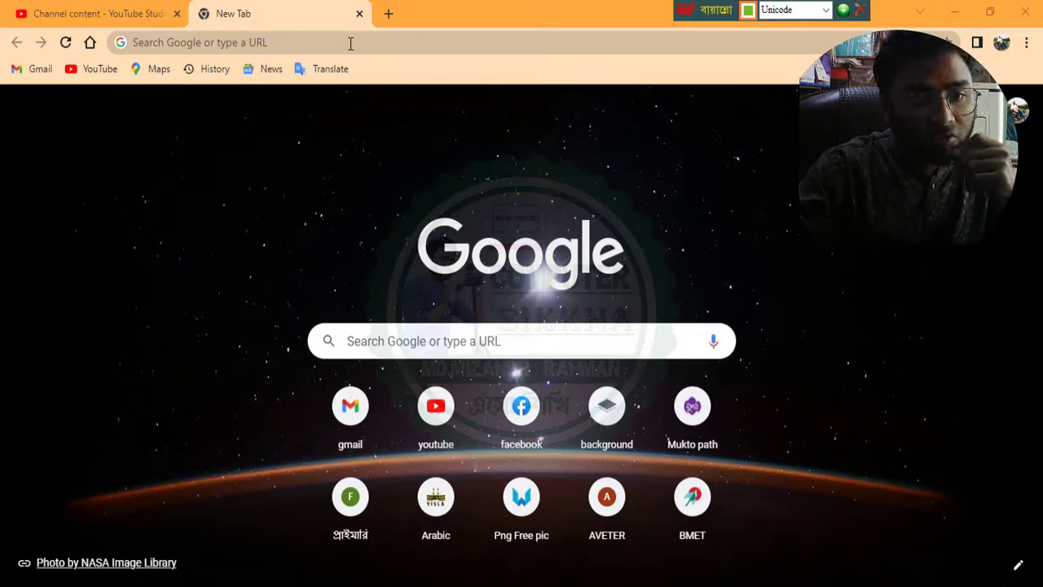
- Glance at the recent browsing history, then close the Chrome window to reveal the desktop
click(307, 45)
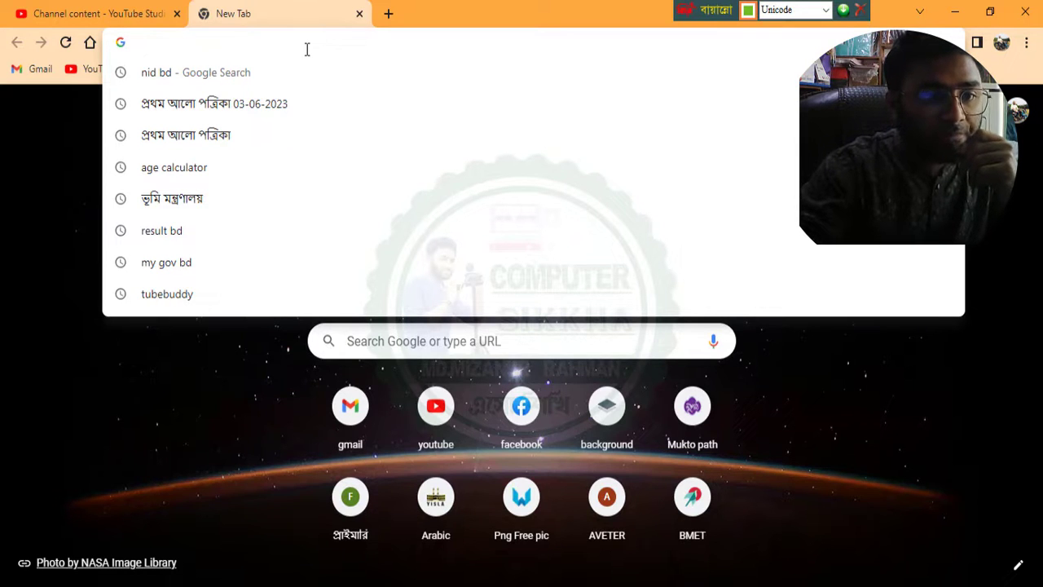
click(1037, 16)
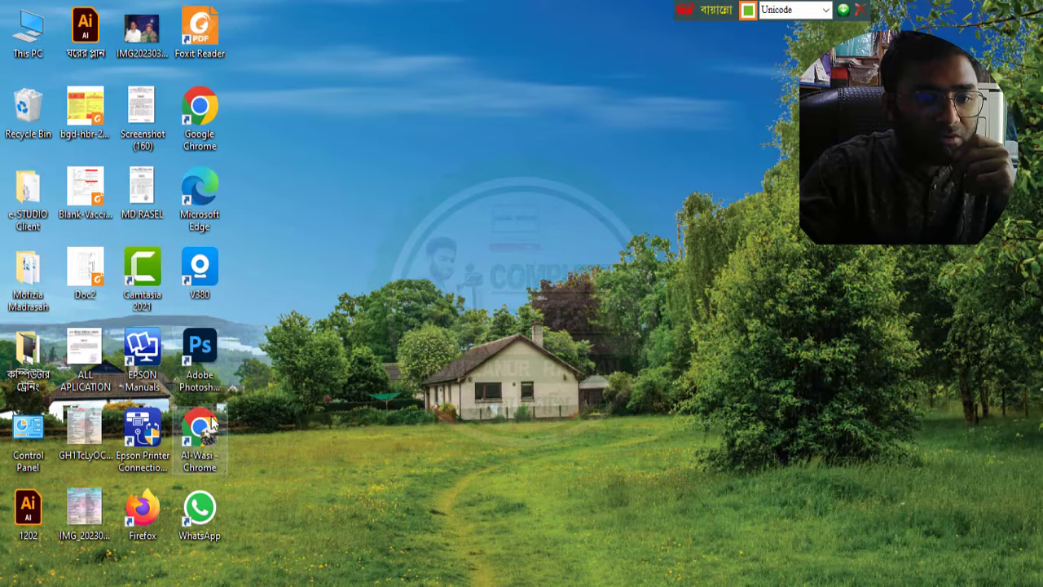
- Launch Chrome, switch Avro input to English and search Google for 'jonmonibondhon'
double_click(200, 106)
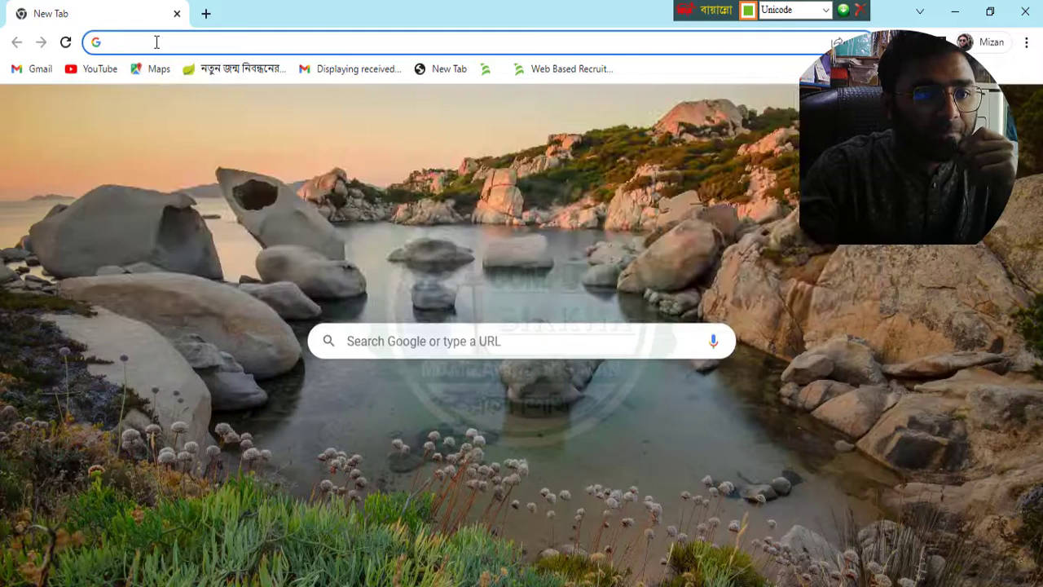
click(158, 42)
click(31, 173)
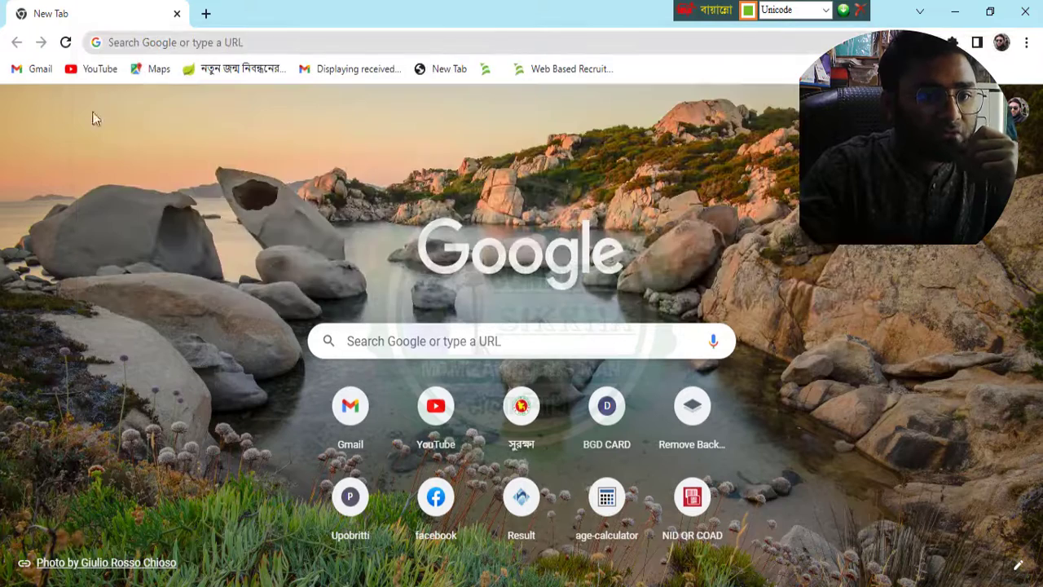
click(158, 40)
text(কগস)
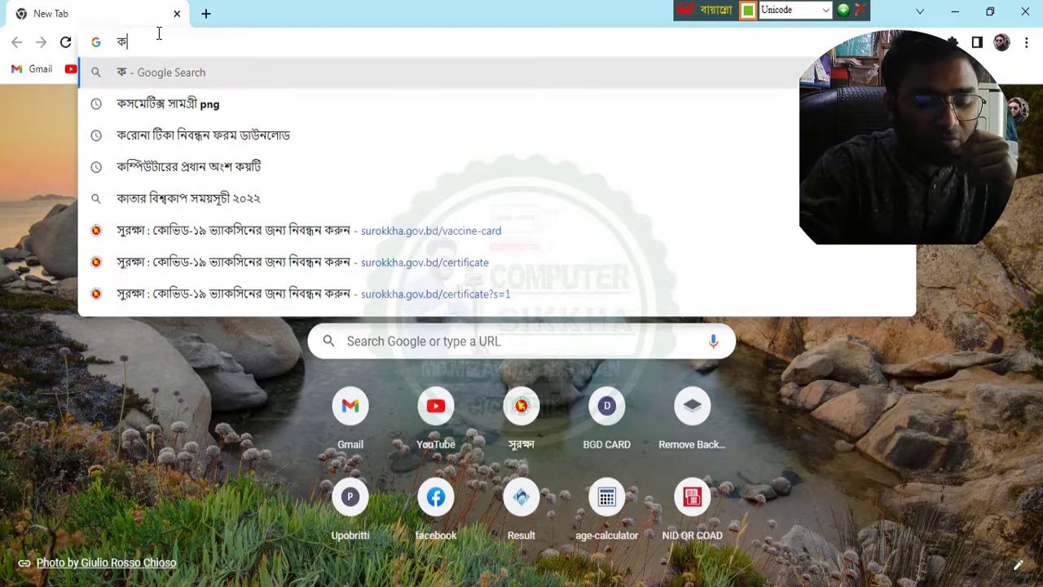
key(BackSpace)
key(BackSpace)
key(BackSpace)
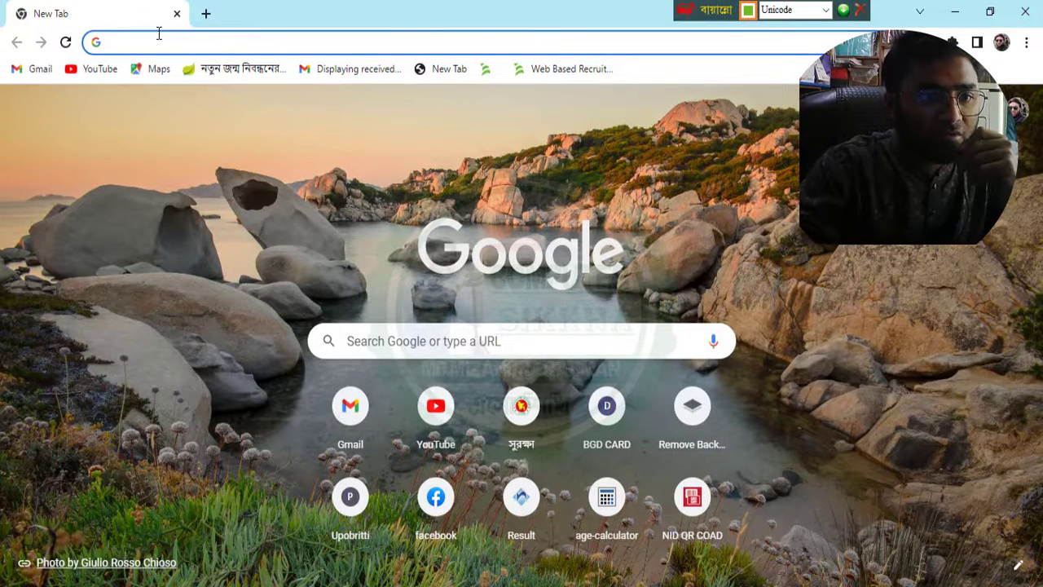
key(ctrl+alt+b)
text(JON)
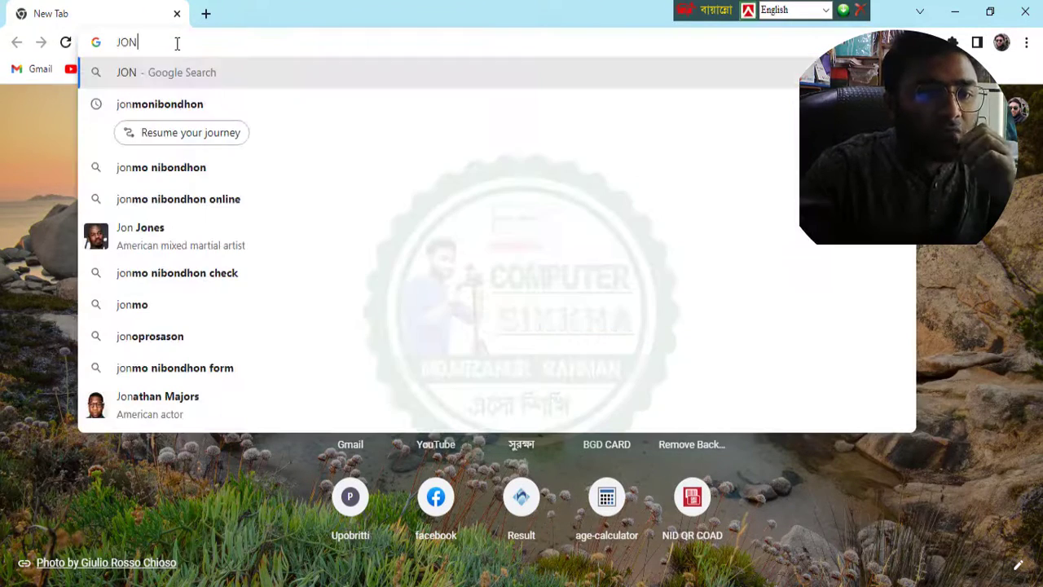
click(184, 110)
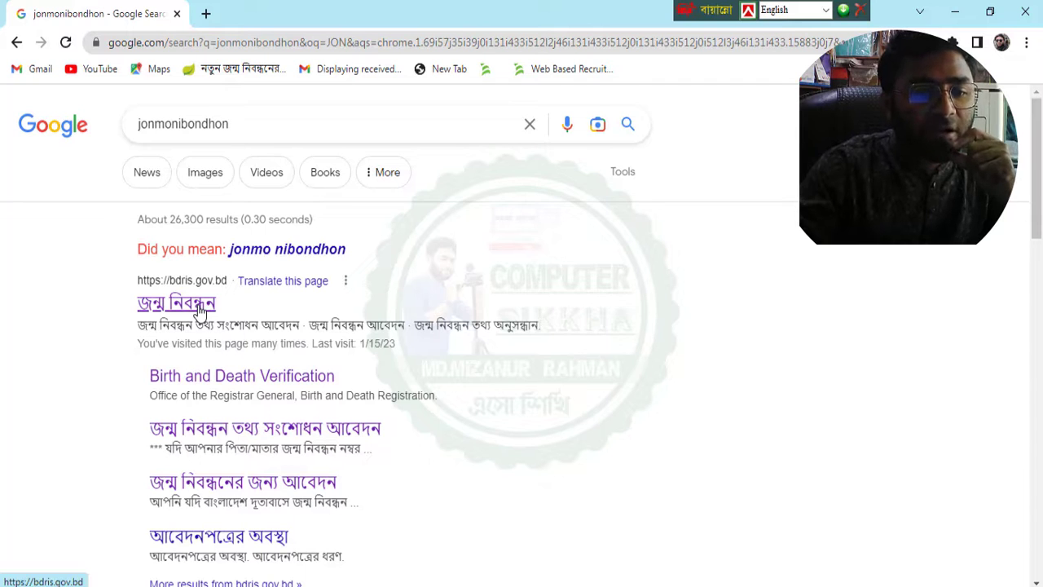
- Open the bdris.gov.bd result and choose জন্ম নিবন্ধন আবেদন from the জন্ম নিবন্ধন menu
click(200, 308)
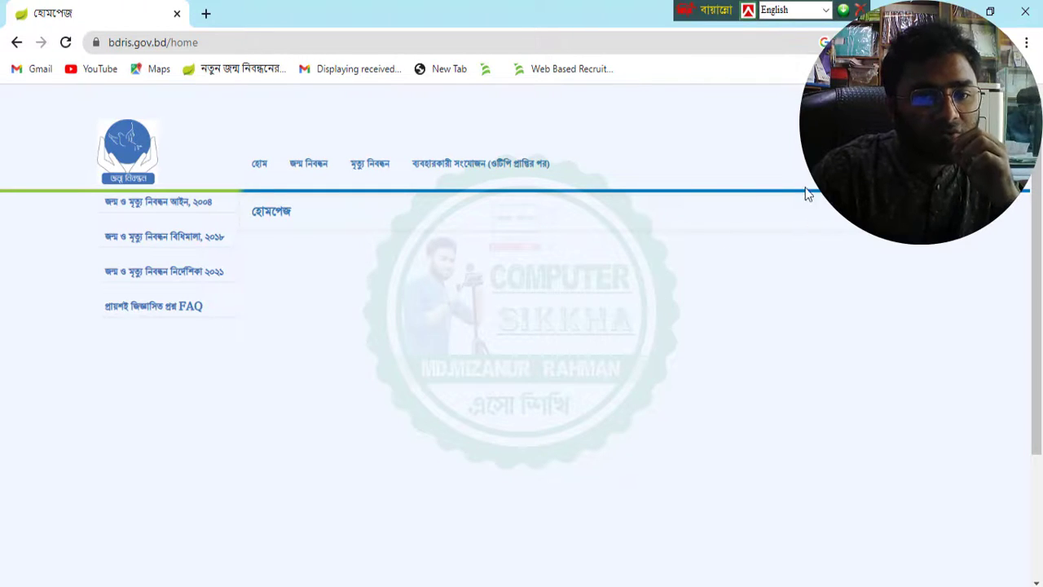
mouse_move(310, 170)
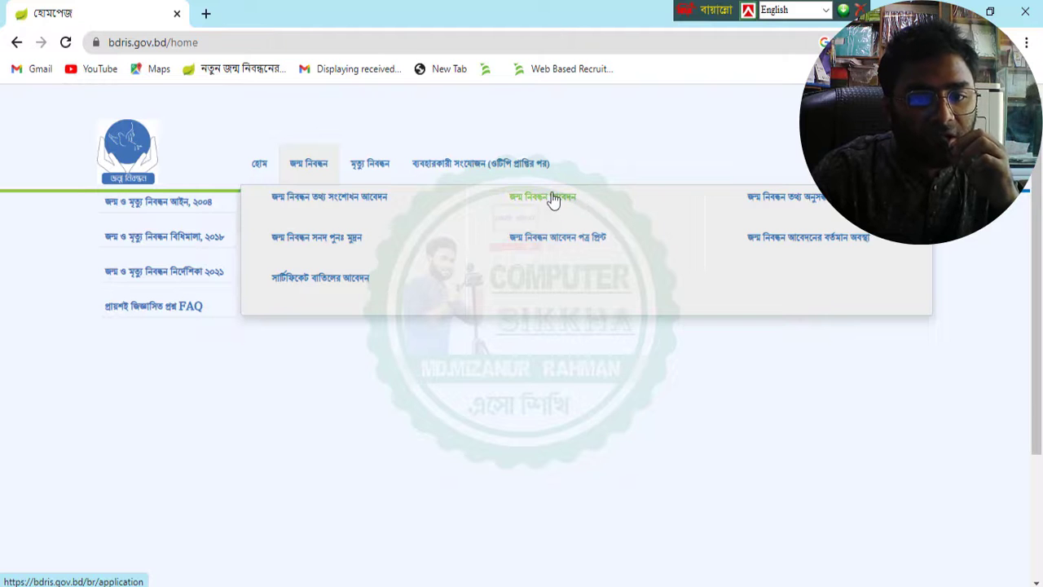
click(550, 203)
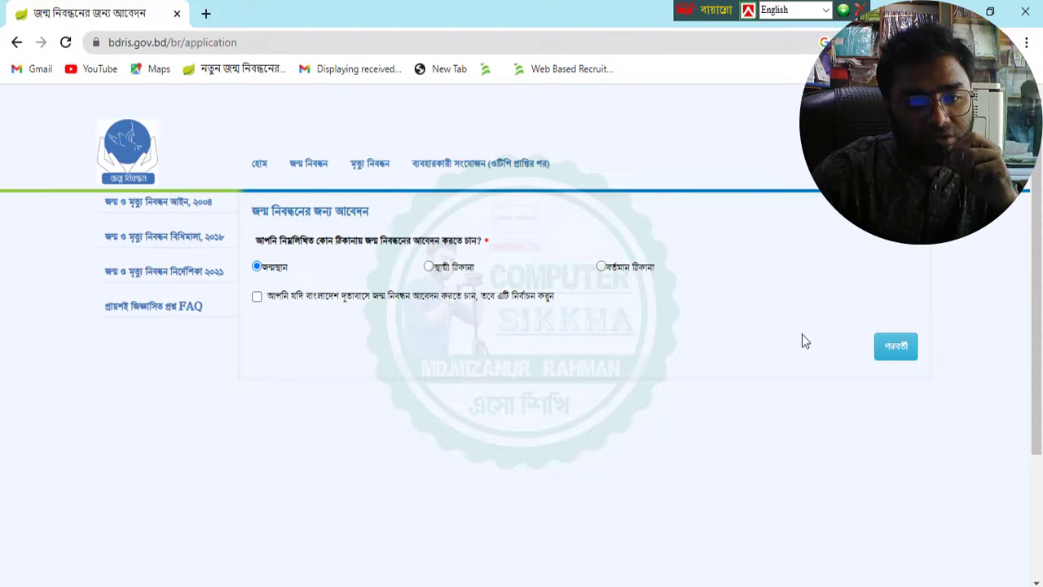
- Continue to the personal details step and type the child's first and last name in Bangla
click(896, 347)
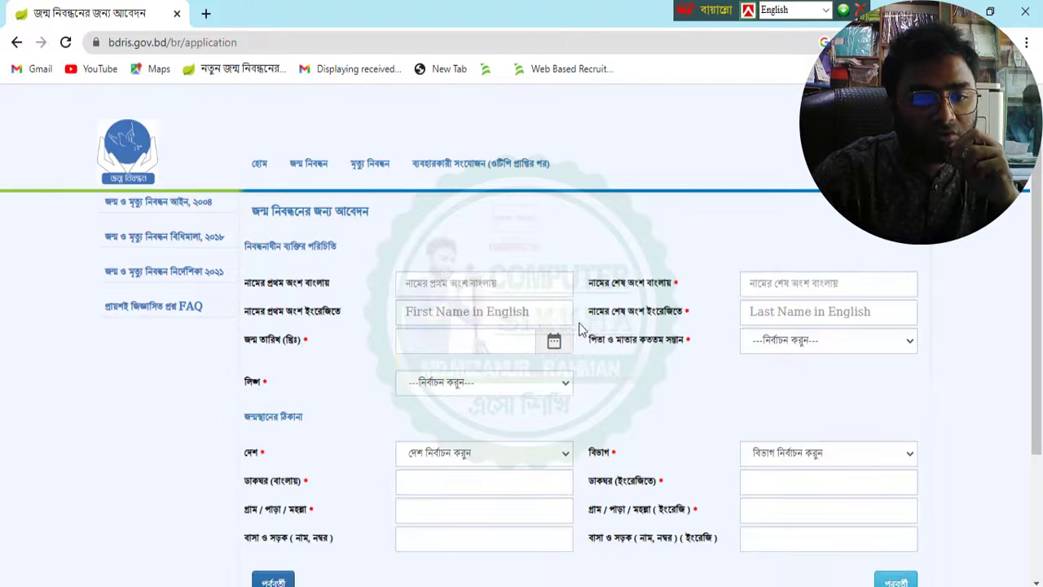
scroll(501, 312, down, 2)
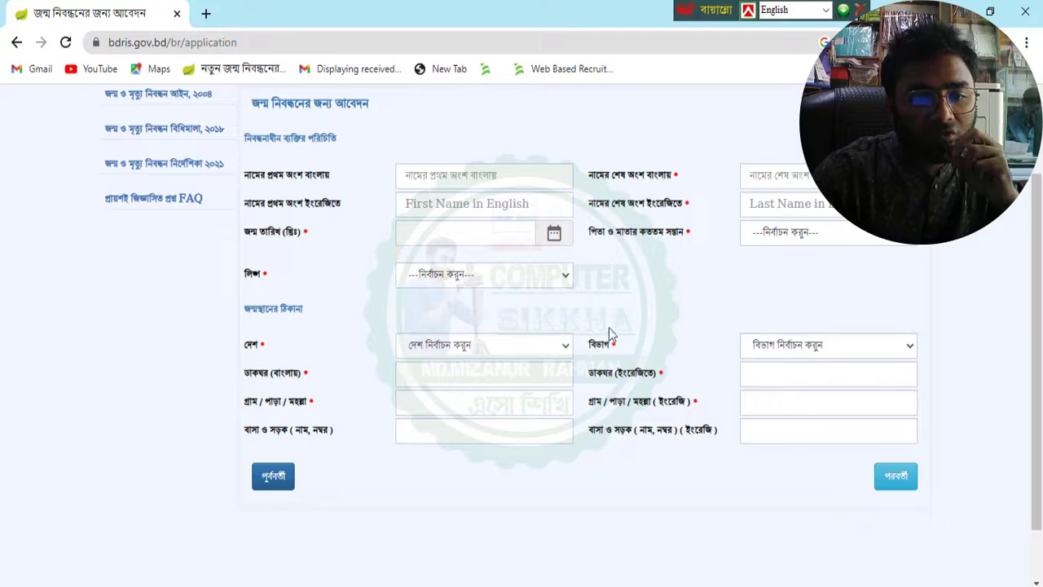
click(458, 183)
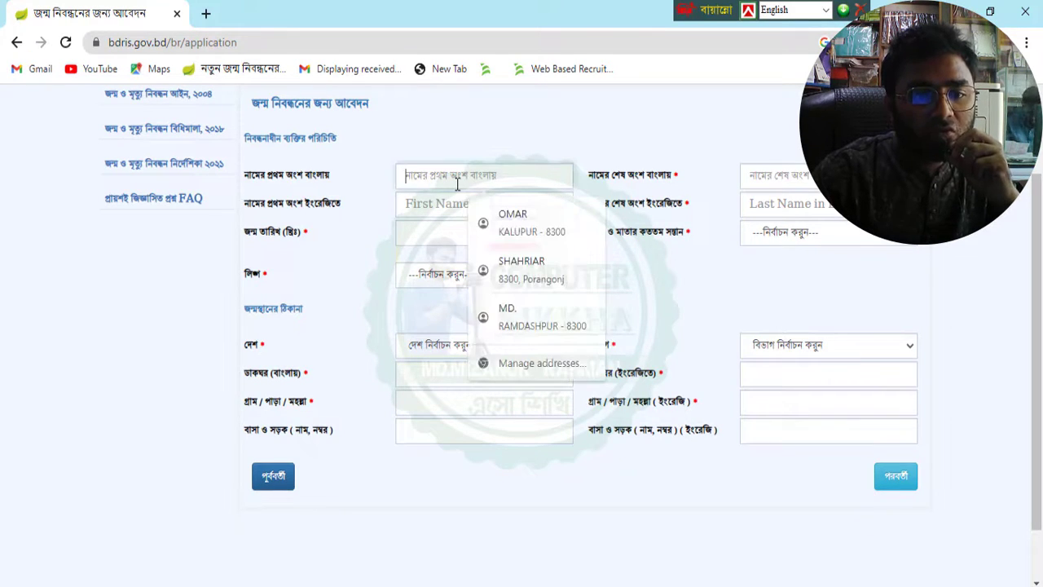
click(433, 156)
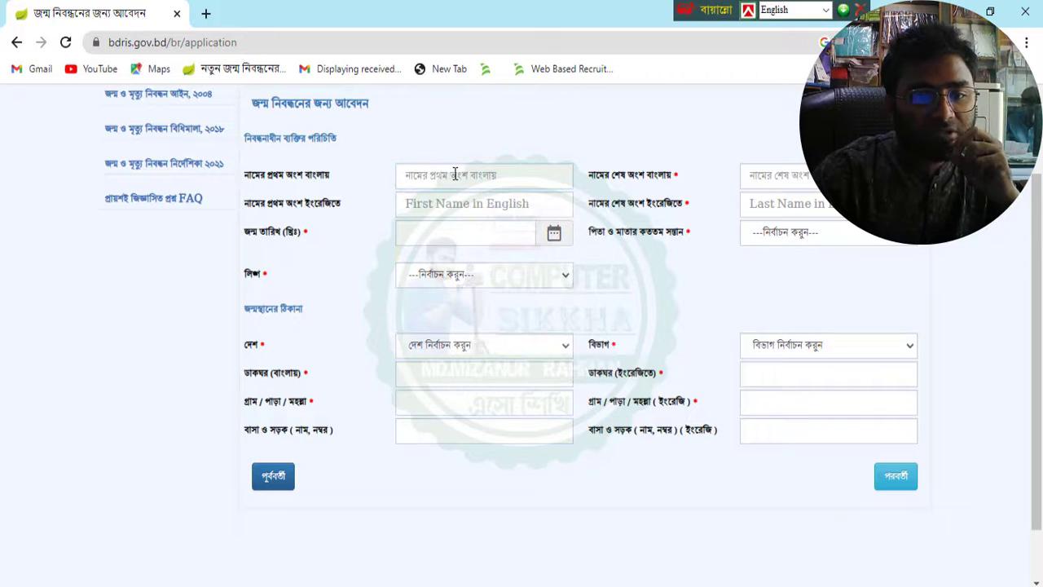
click(458, 210)
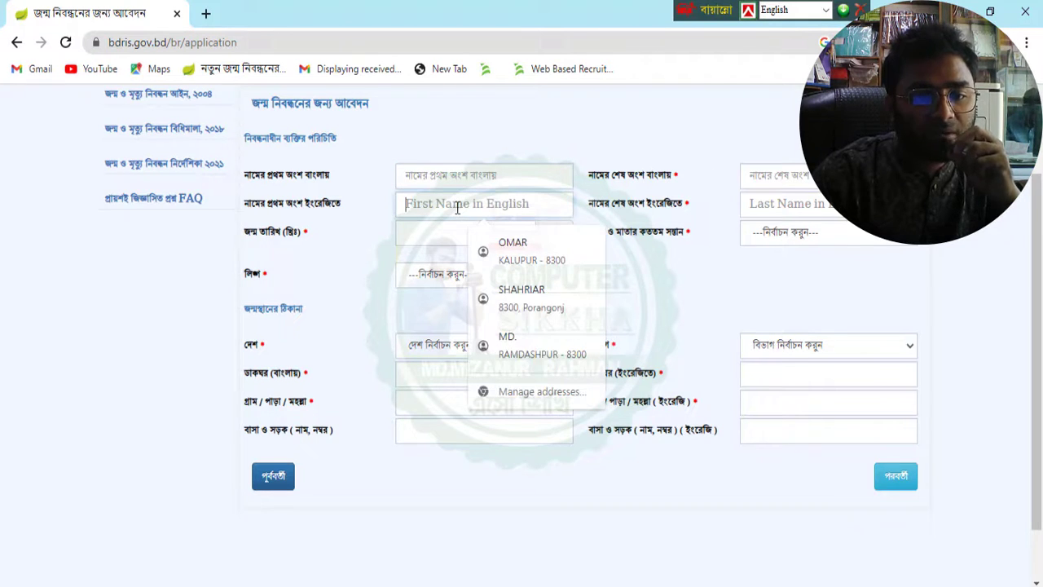
click(801, 207)
click(497, 175)
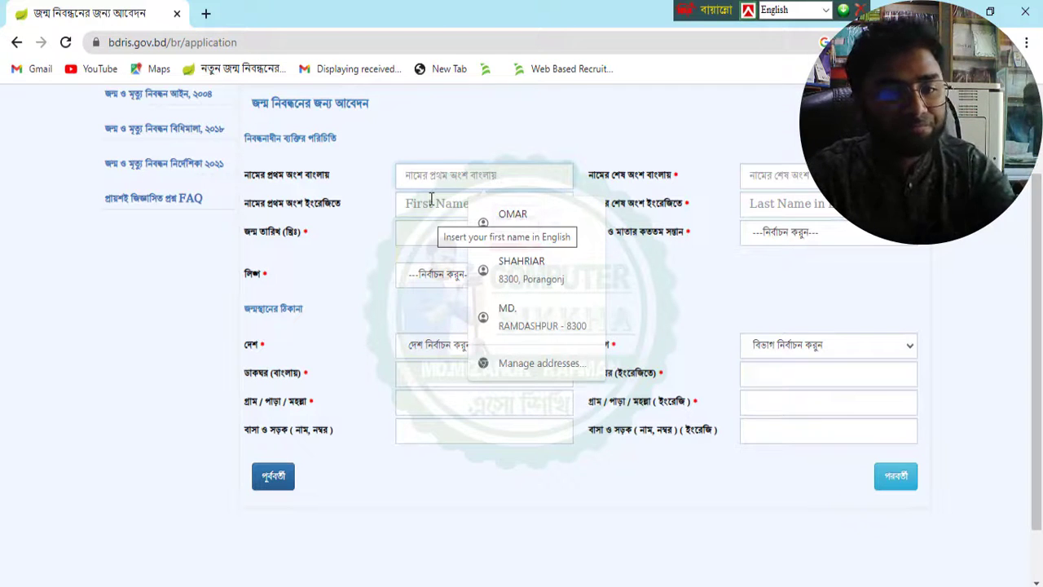
key(F12)
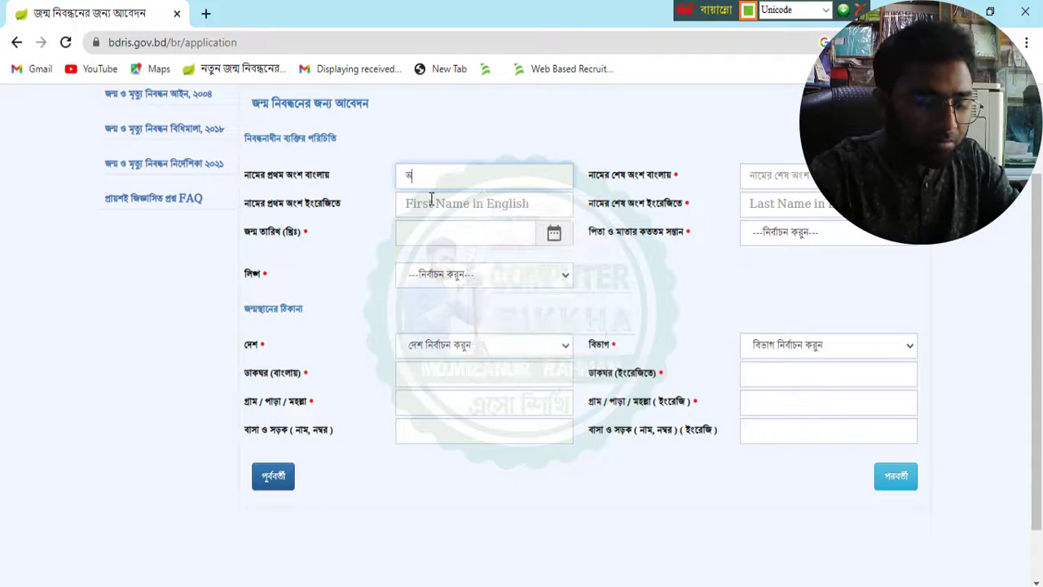
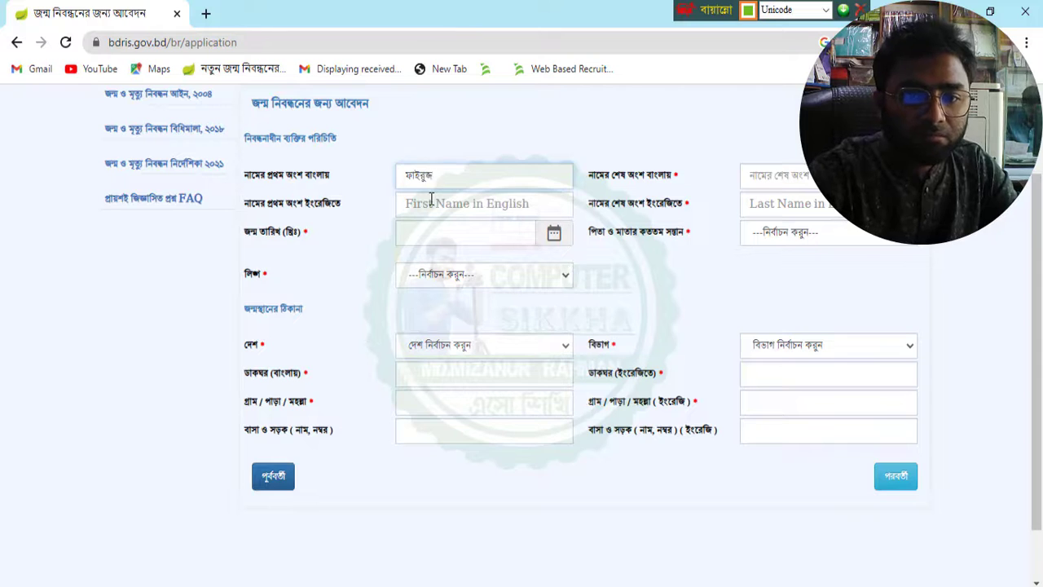
key(Tab)
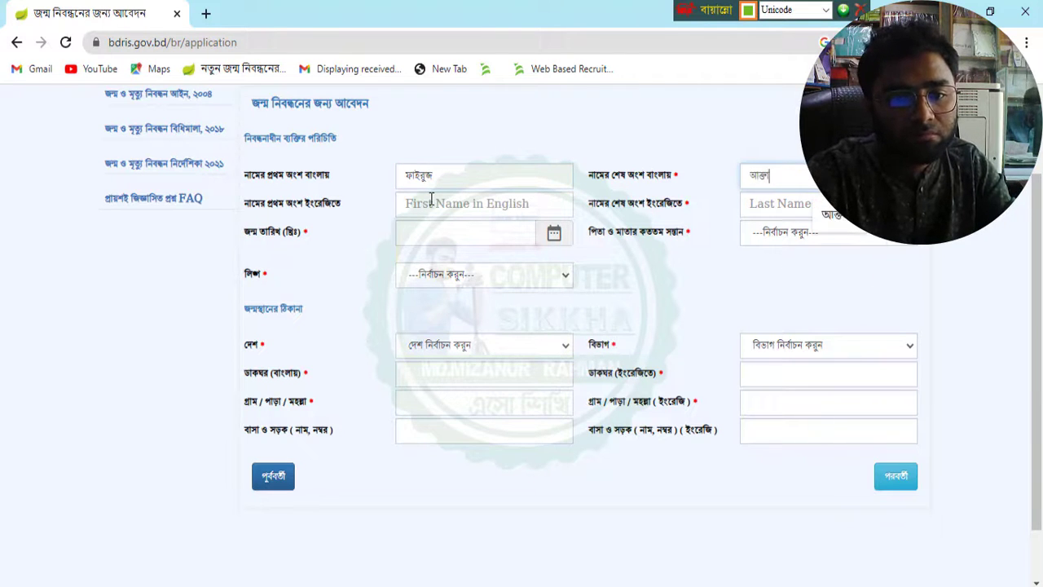
key(Tab)
key(F12)
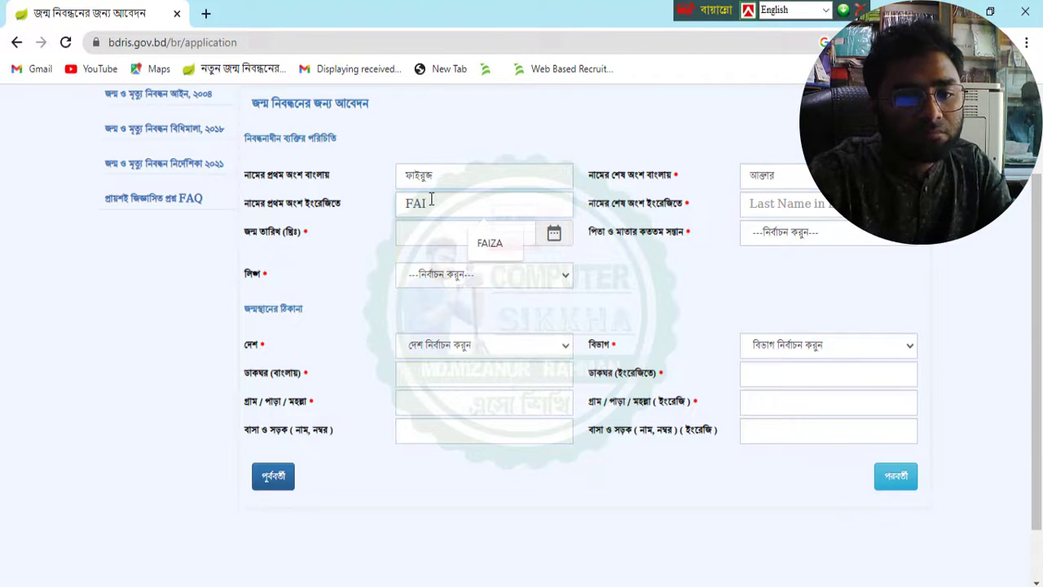
- Correct the Bangla first name and enter the child's first and last name in English
drag(468, 175, 403, 203)
text(Rf)
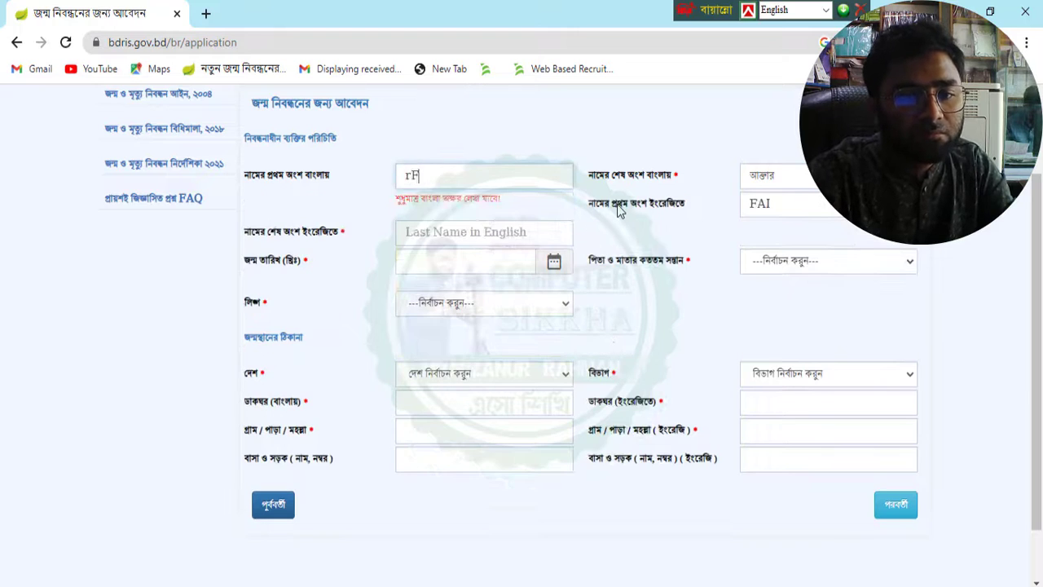
key(BackSpace)
key(BackSpace)
key(F12)
key(Tab)
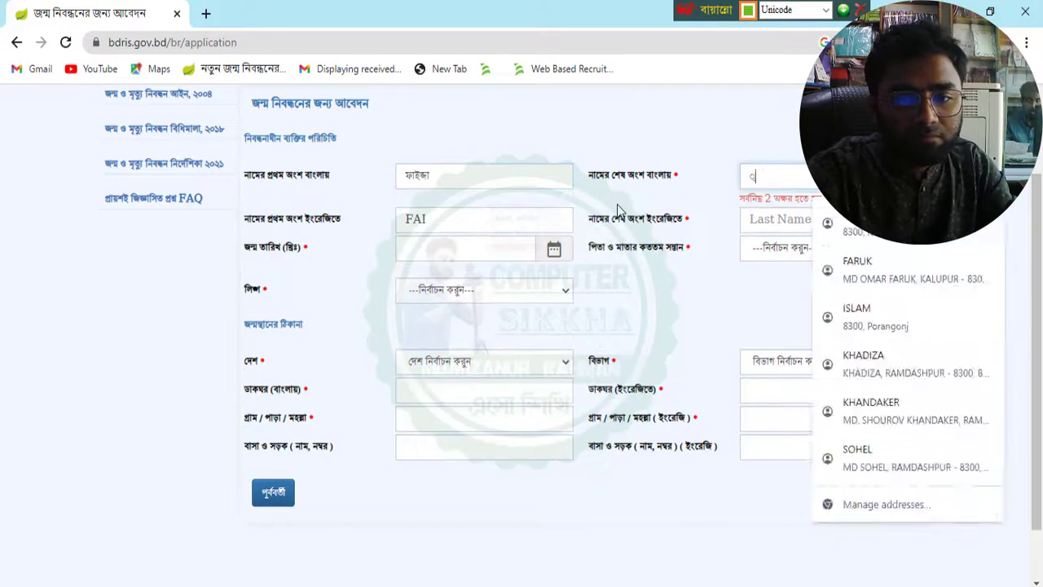
key(Tab)
key(End)
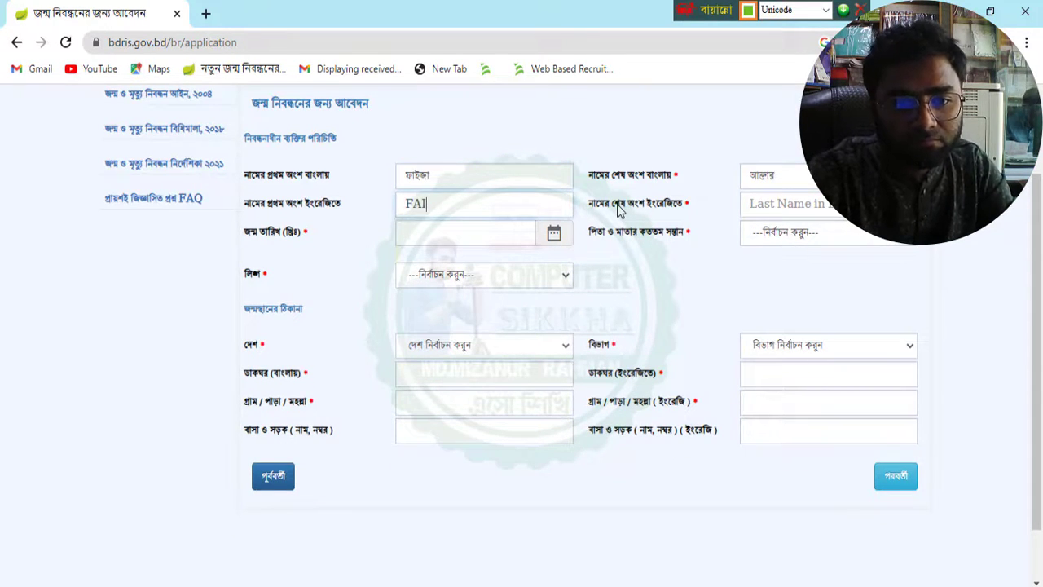
key(F12)
key(Tab)
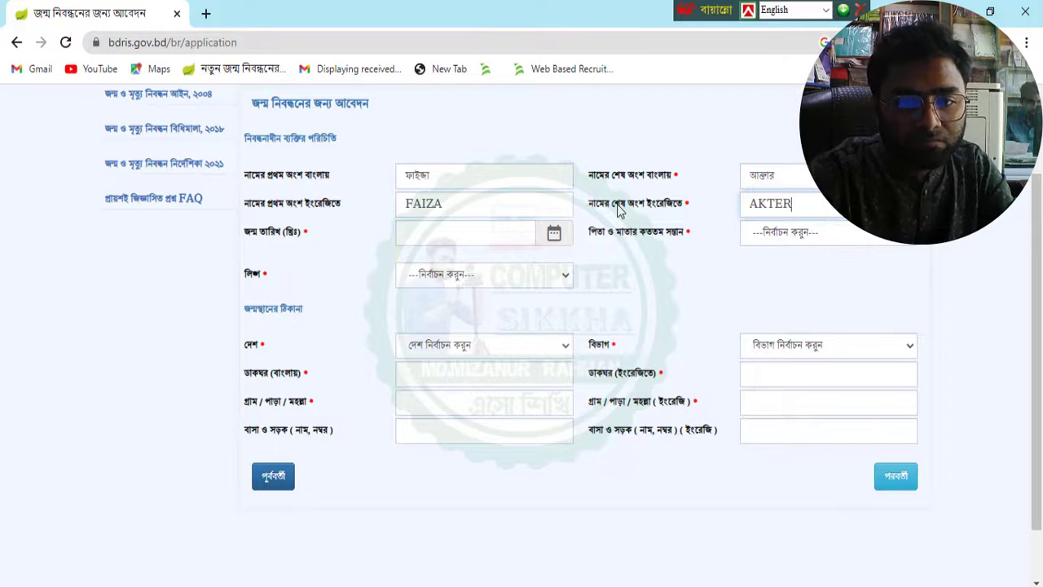
key(Tab)
- Enter 01-01-2000 as the date of birth and close the document requirements notice
text(01-)
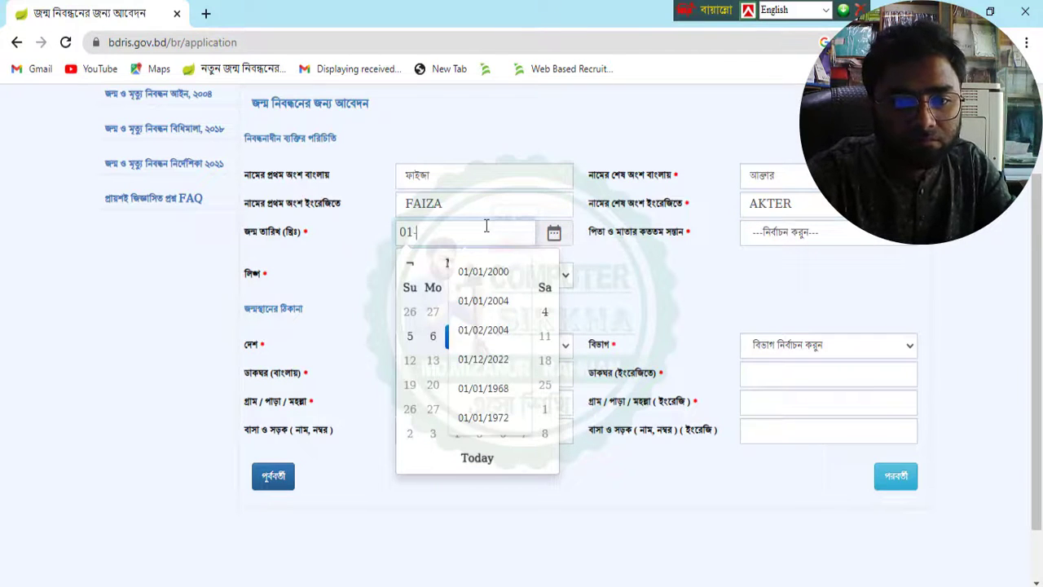
text(01-2000)
key(Tab)
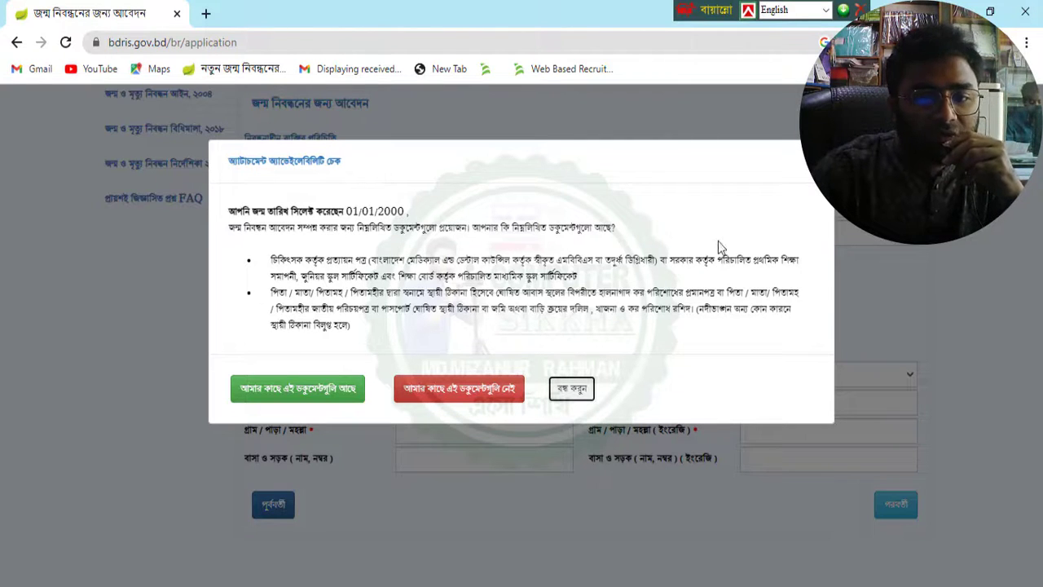
click(571, 388)
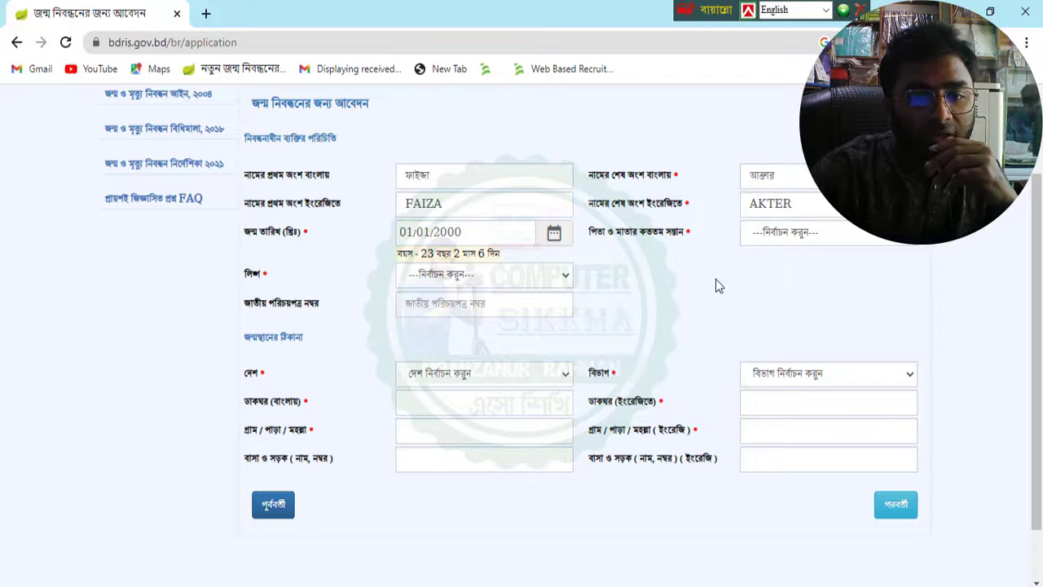
- Set sibling order to ১ and gender to মহিলা, then dismiss the national ID suggestions
click(805, 234)
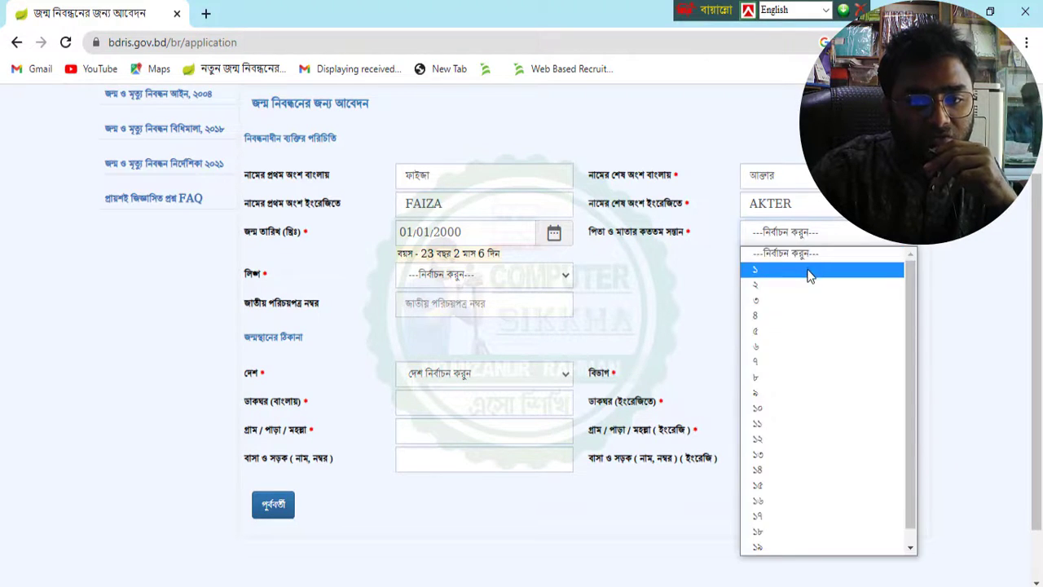
click(810, 271)
scroll(554, 273, down, 1)
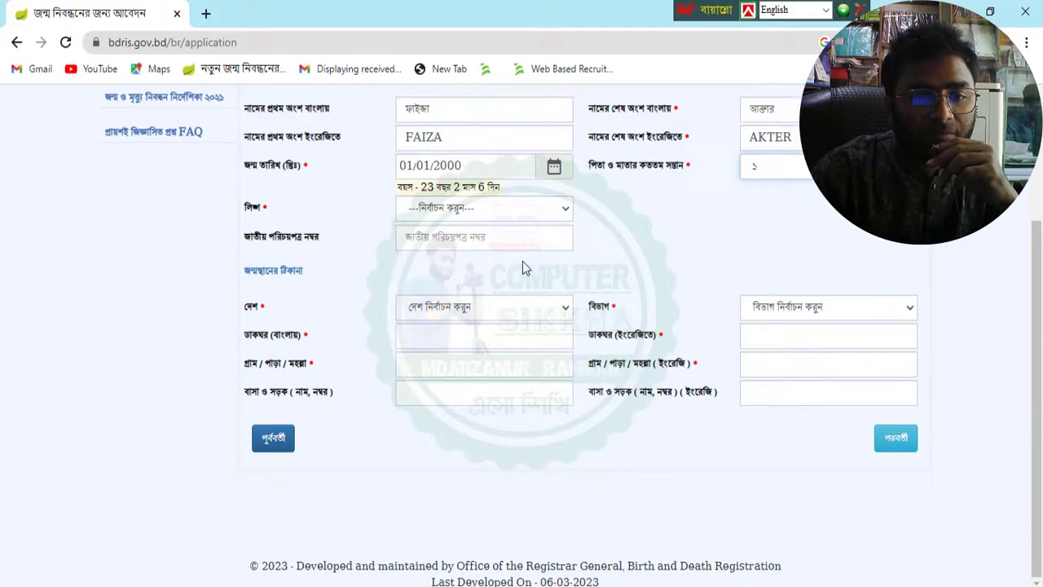
click(495, 212)
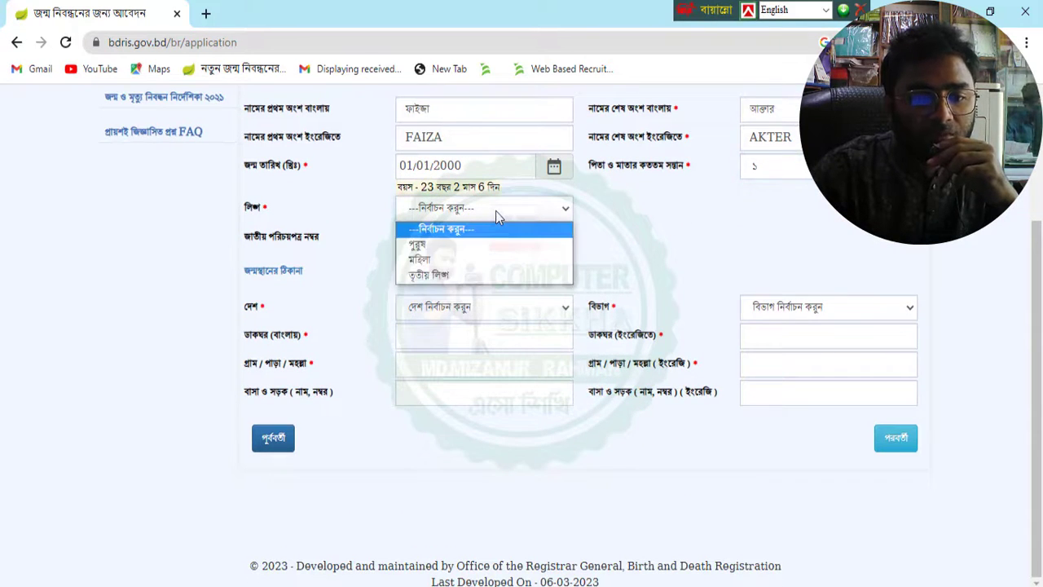
click(500, 261)
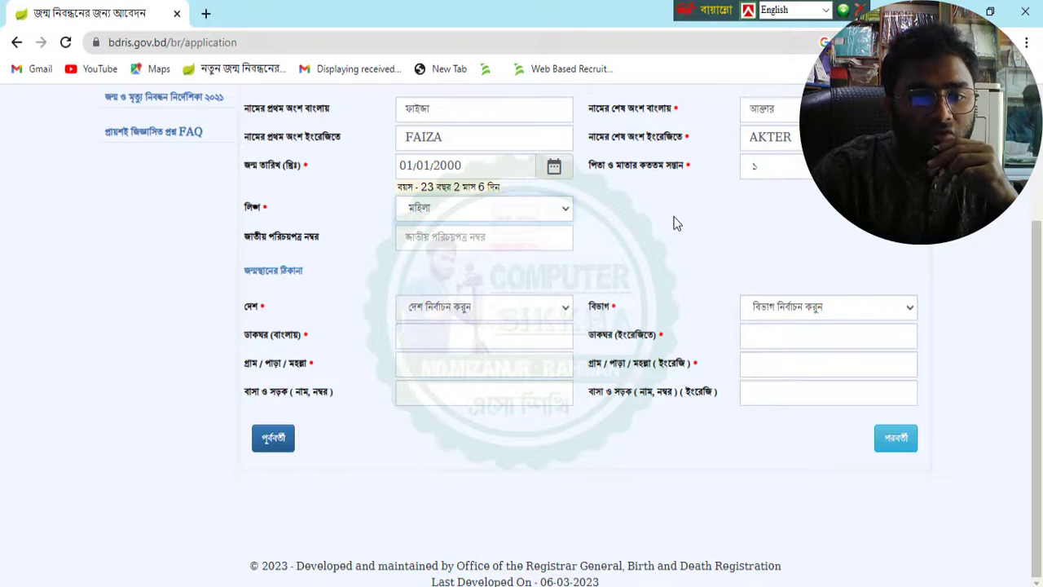
scroll(675, 224, up, 1)
scroll(673, 228, down, 1)
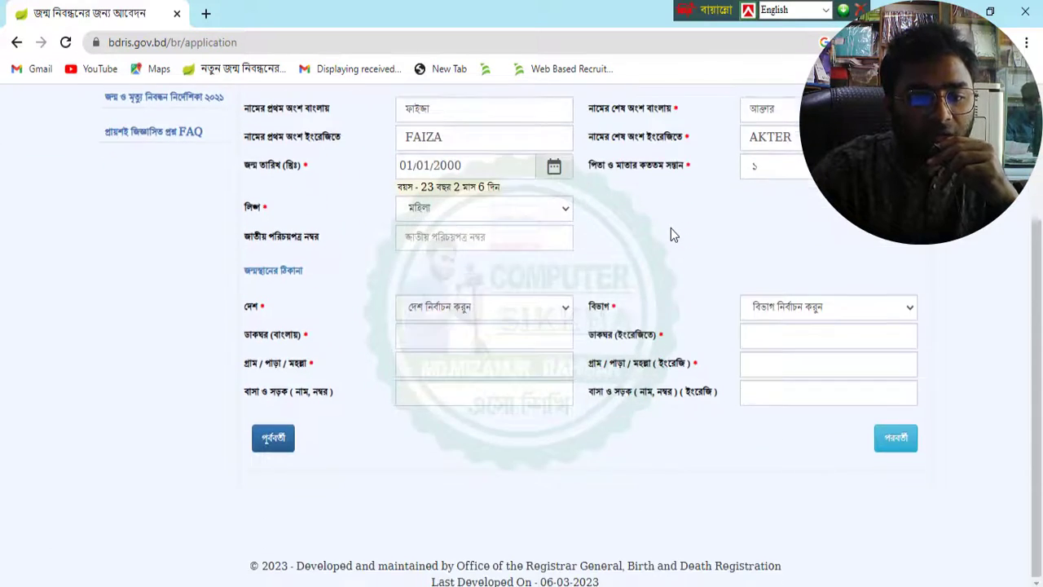
click(494, 240)
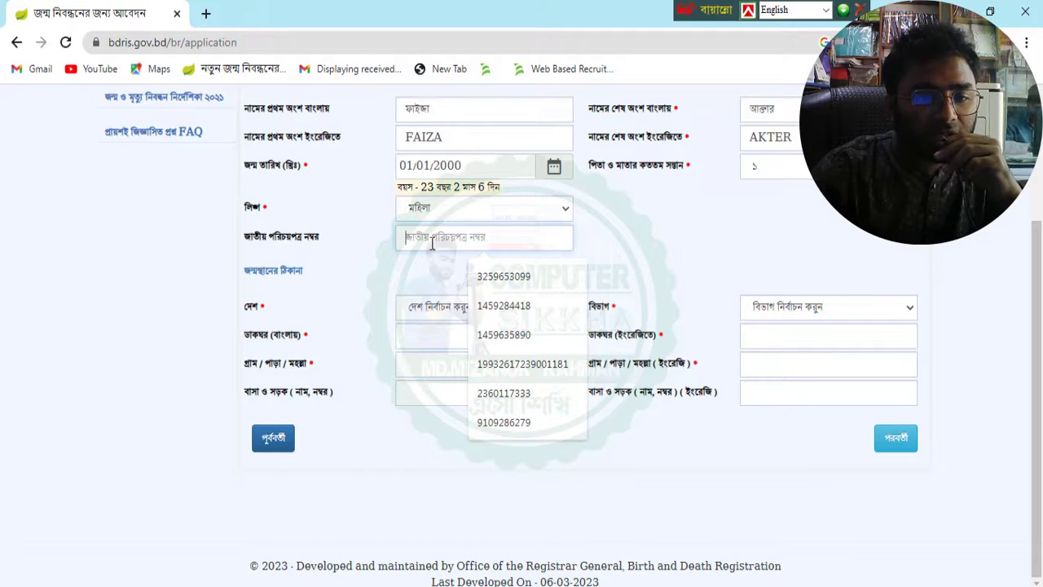
click(644, 215)
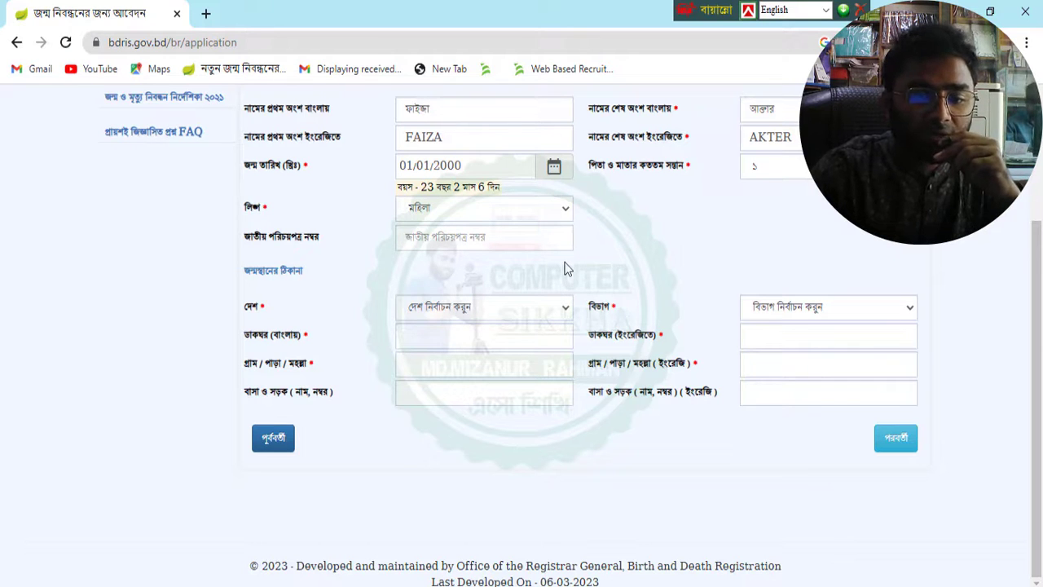
- Choose বাংলাদেশ, বরিশাল বিভাগ and ভোলা as the birthplace country, division and district
click(460, 311)
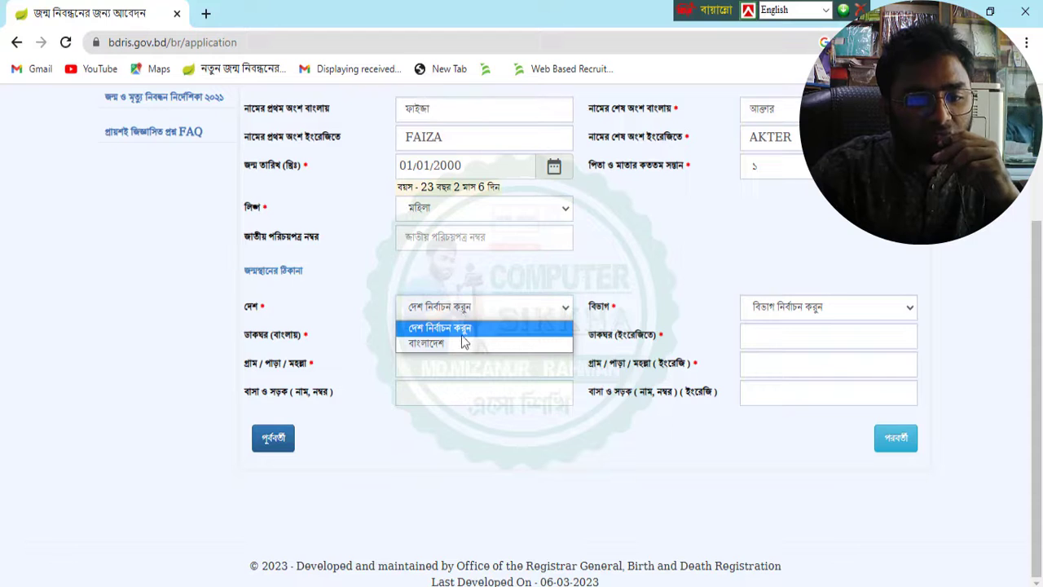
click(463, 343)
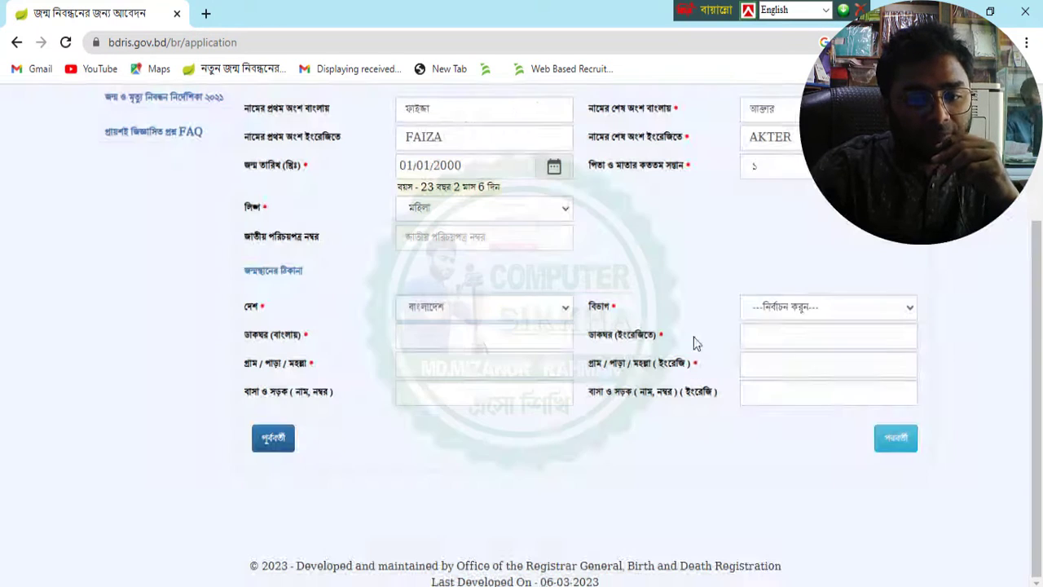
click(821, 315)
click(819, 343)
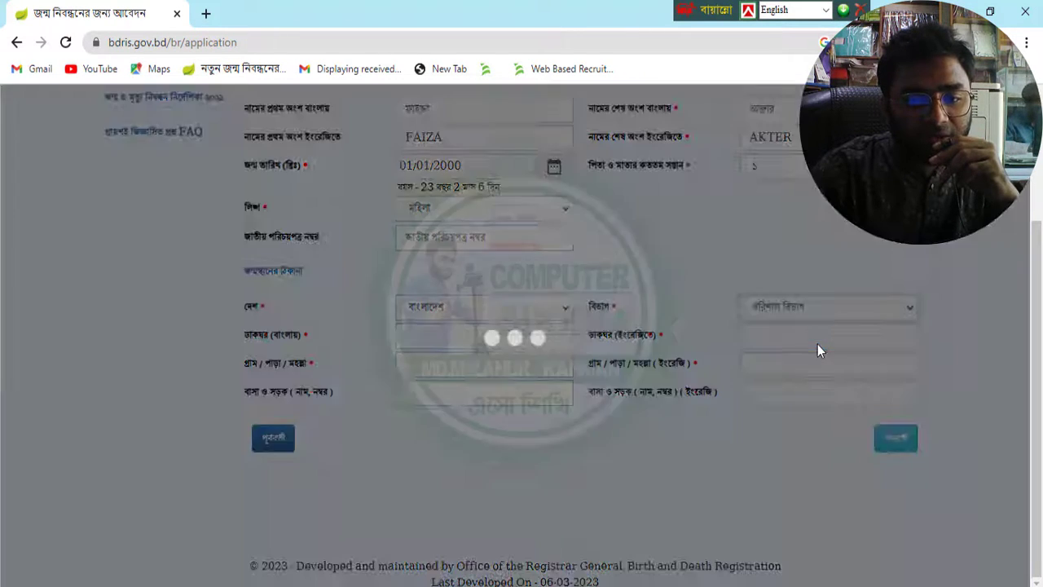
click(506, 344)
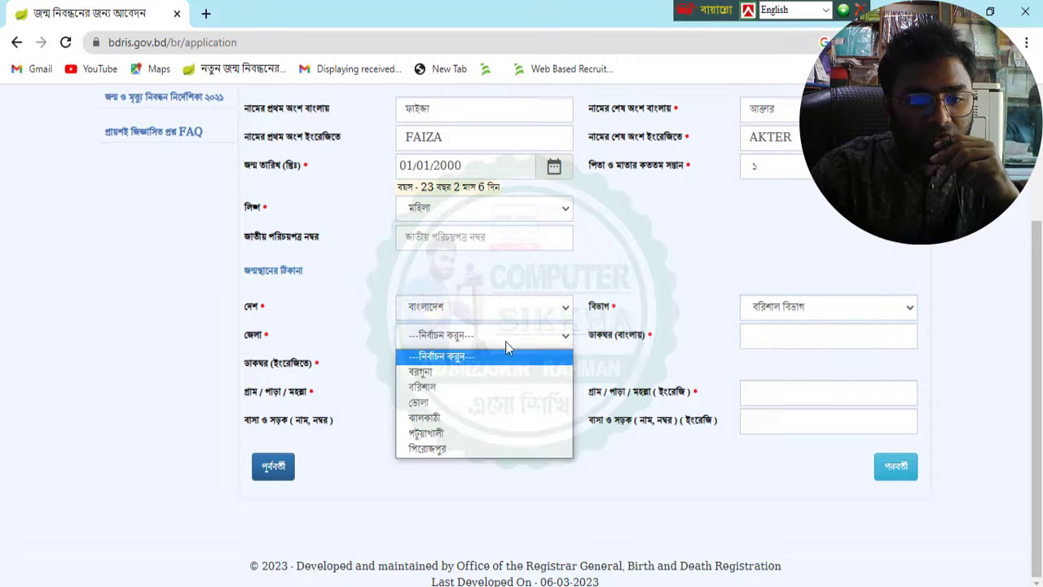
click(499, 410)
- Set the upazila to ভোলা সদর, the union to ইলিশা and the ward to ওয়ার্ড - 1
click(799, 340)
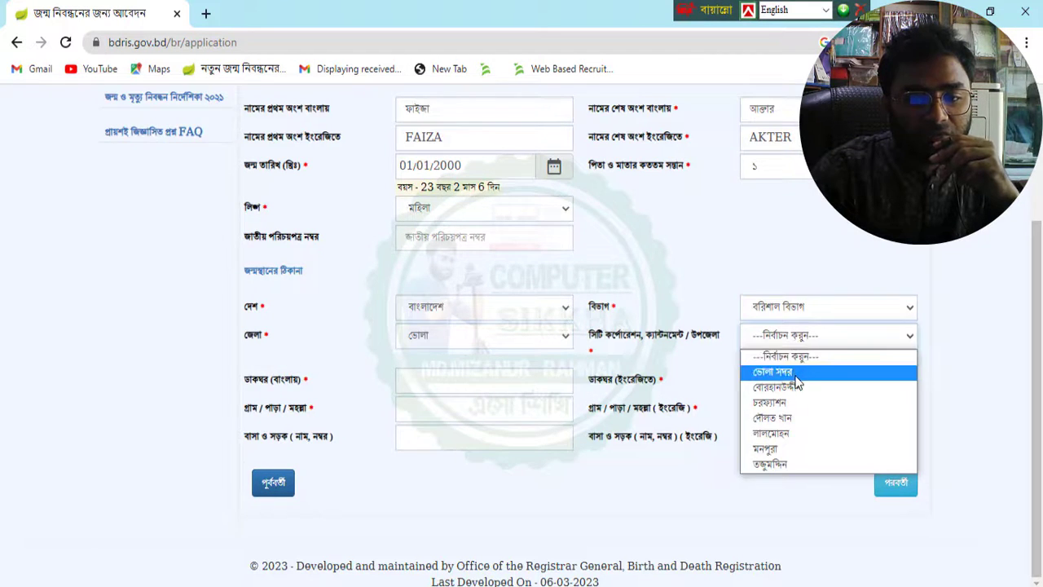
click(796, 376)
click(459, 380)
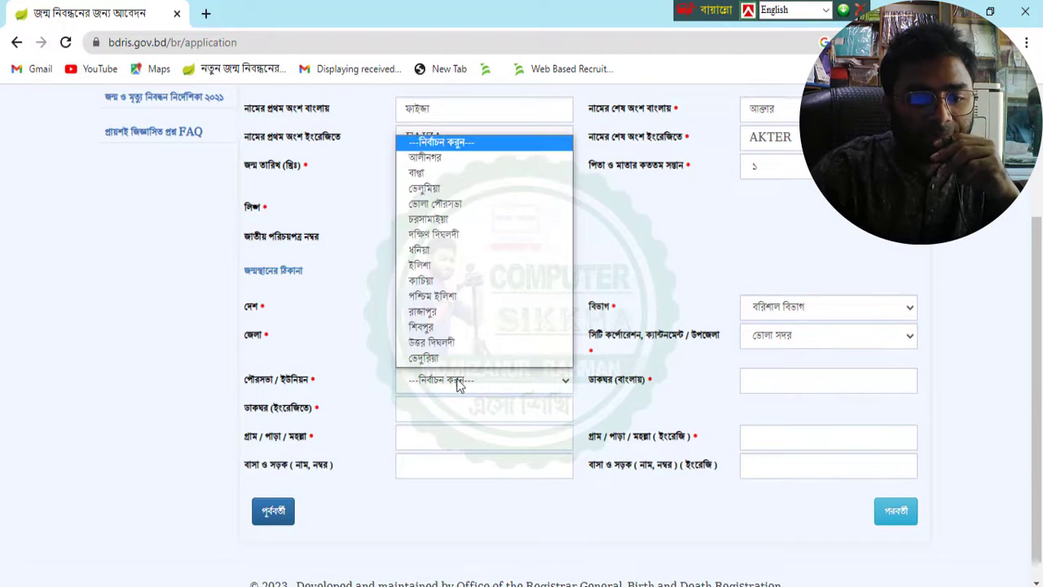
click(455, 272)
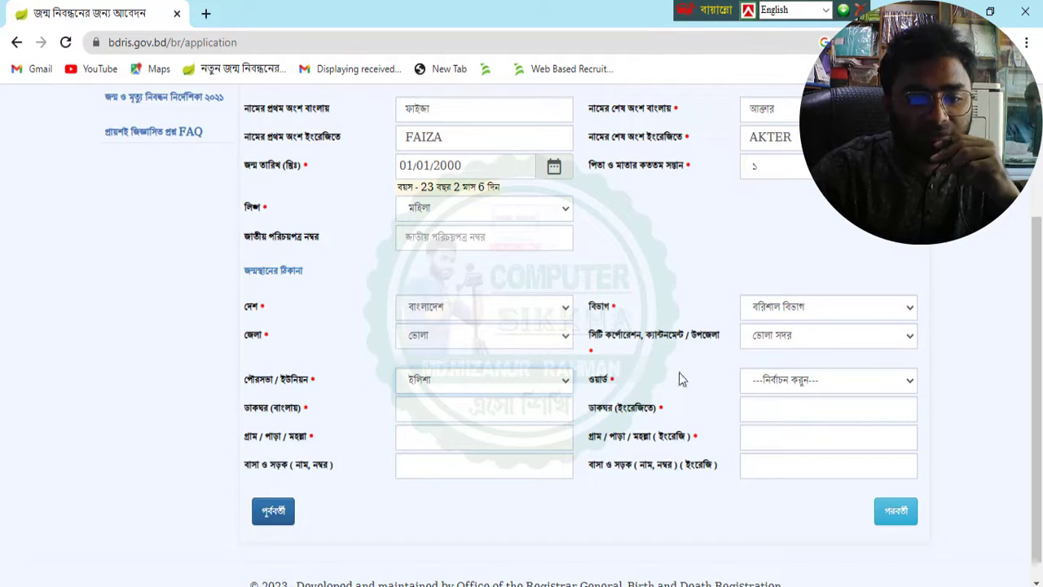
click(802, 388)
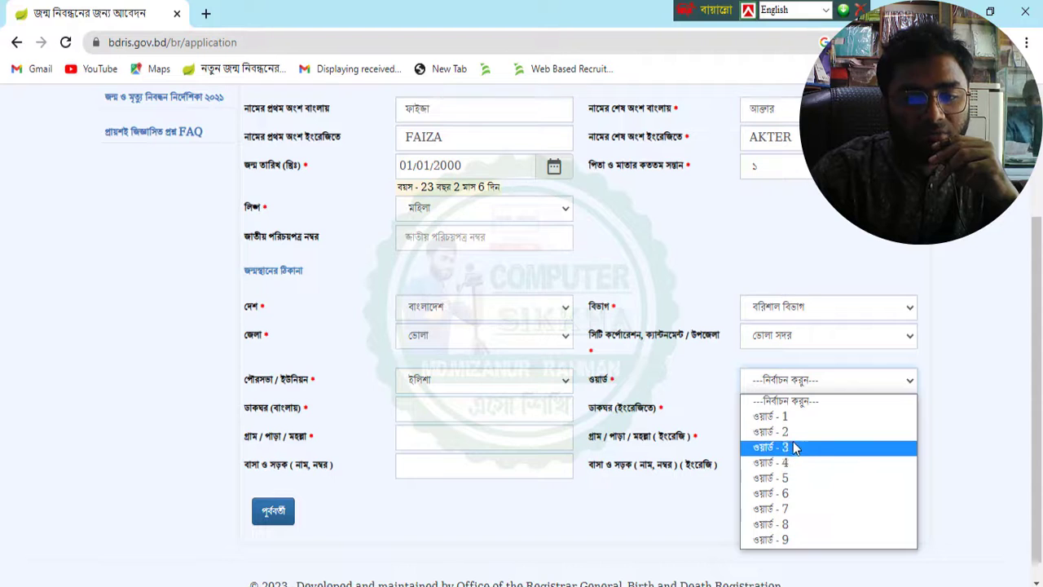
click(782, 417)
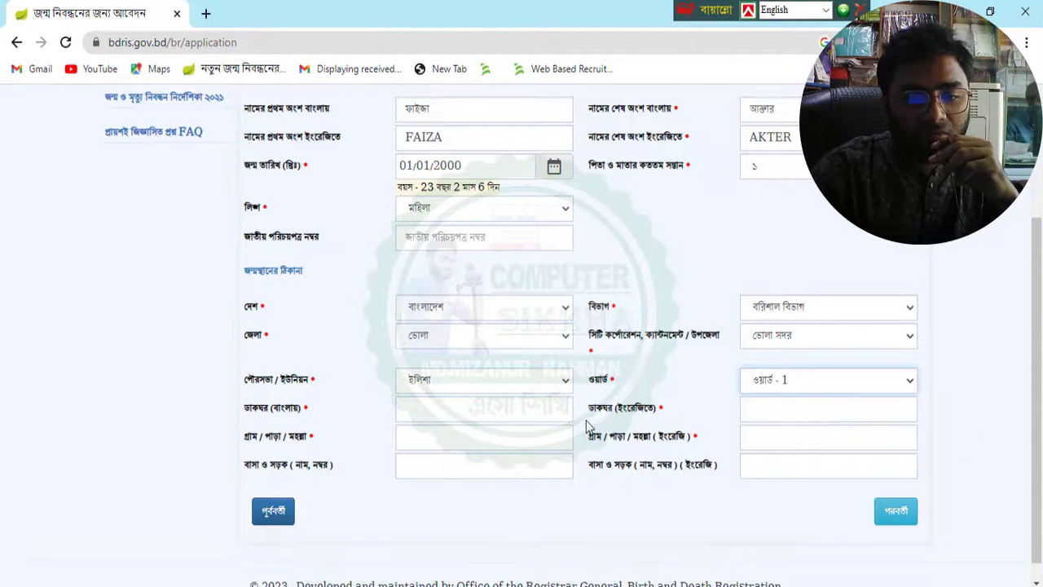
scroll(792, 426, down, 1)
click(461, 388)
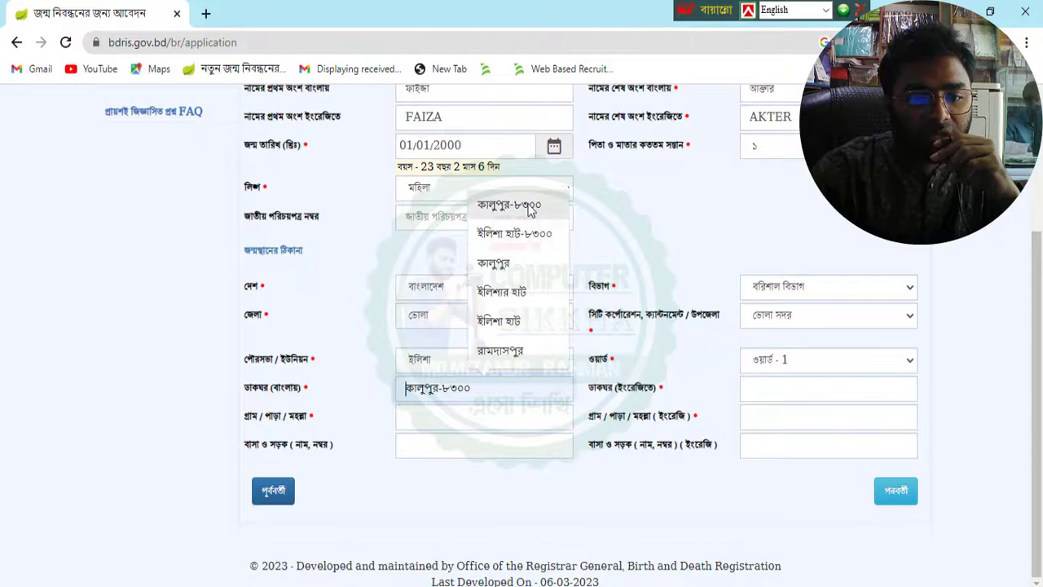
- Pick the suggested post office in Bangla and English, and copy its Bangla name into the Bangla village field
click(522, 205)
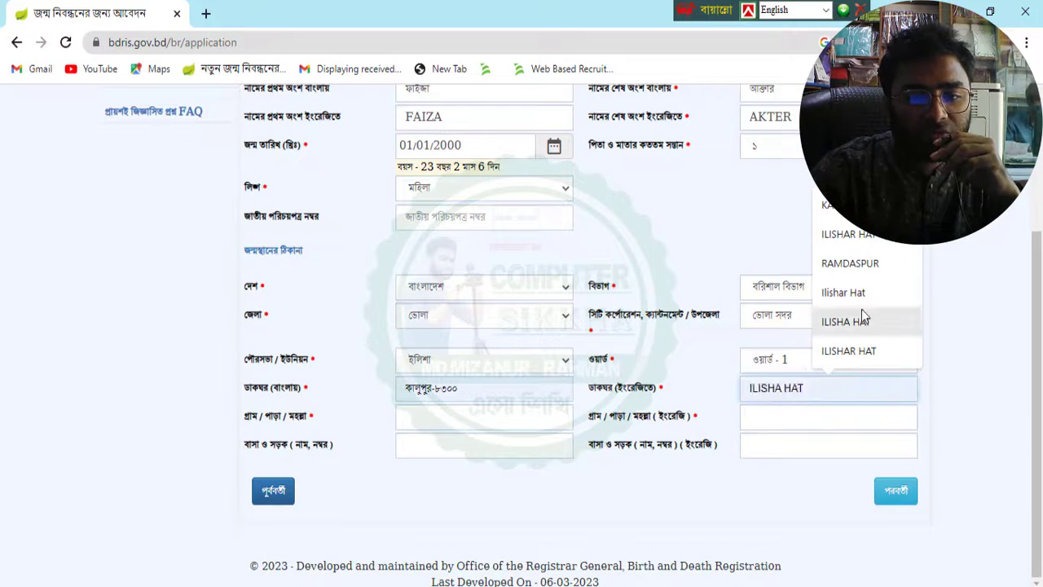
click(840, 204)
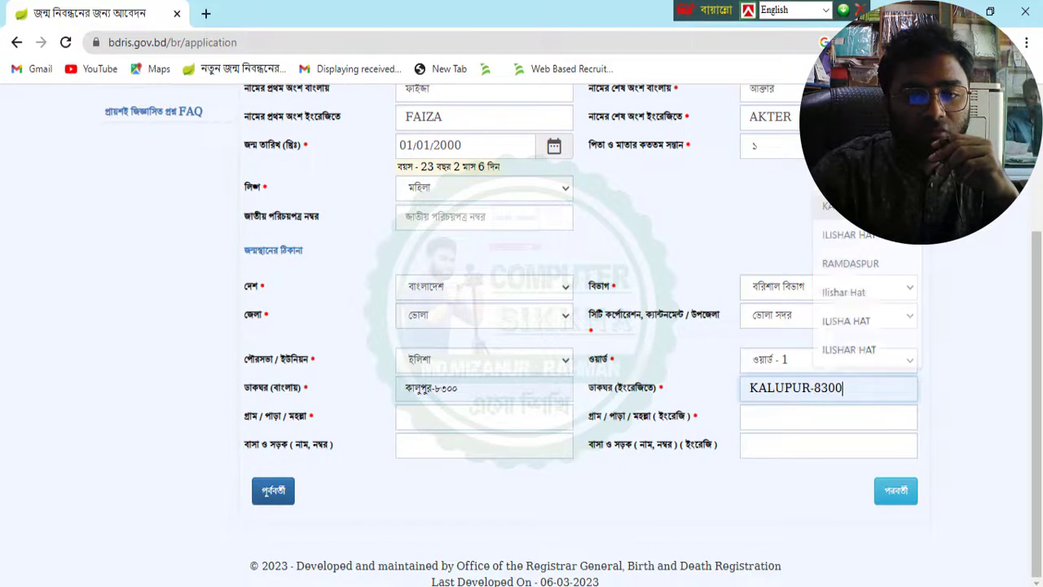
click(444, 415)
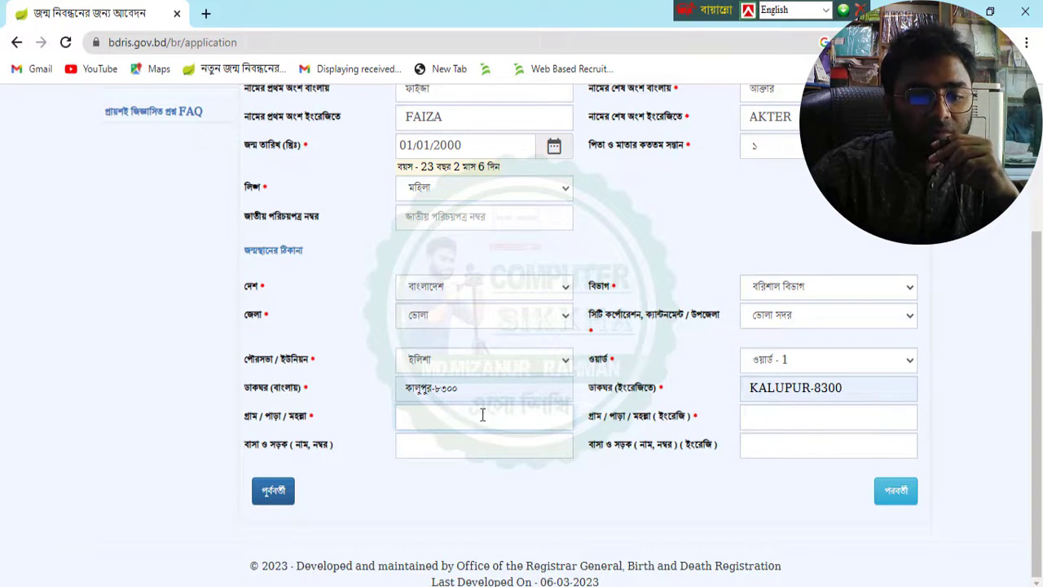
drag(406, 389, 430, 391)
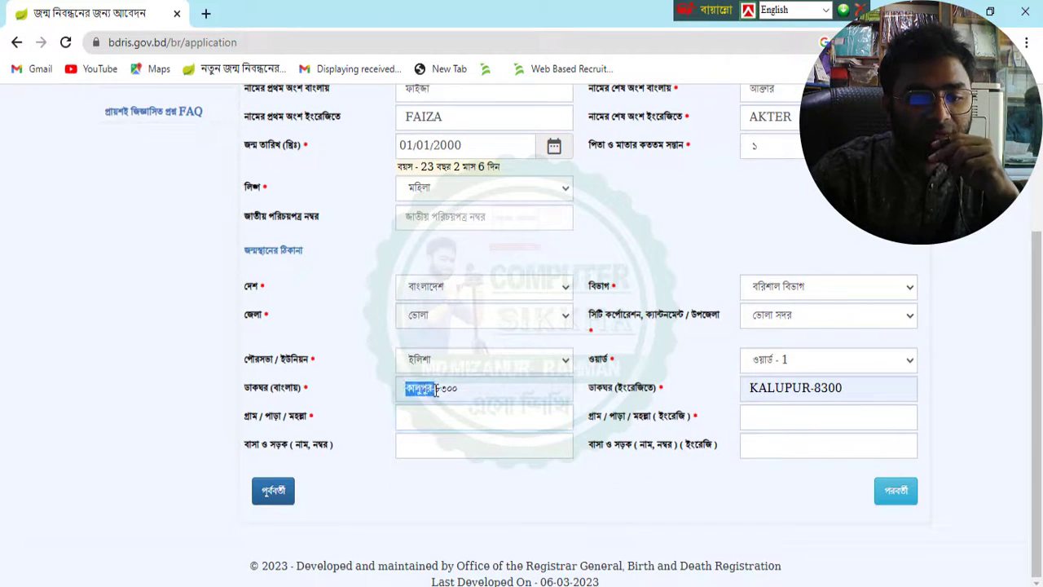
right_click(429, 392)
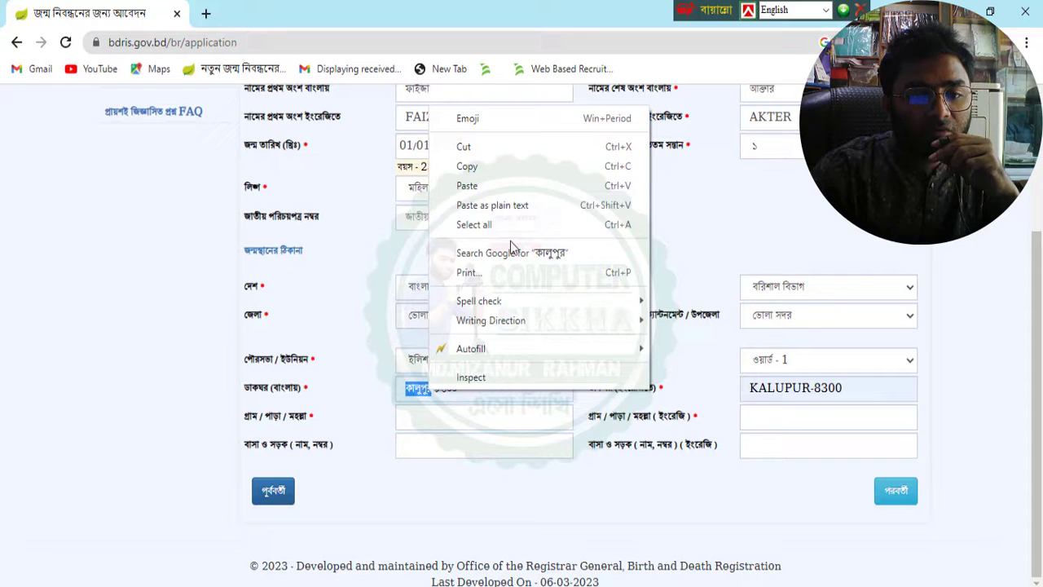
click(497, 168)
click(441, 423)
right_click(441, 422)
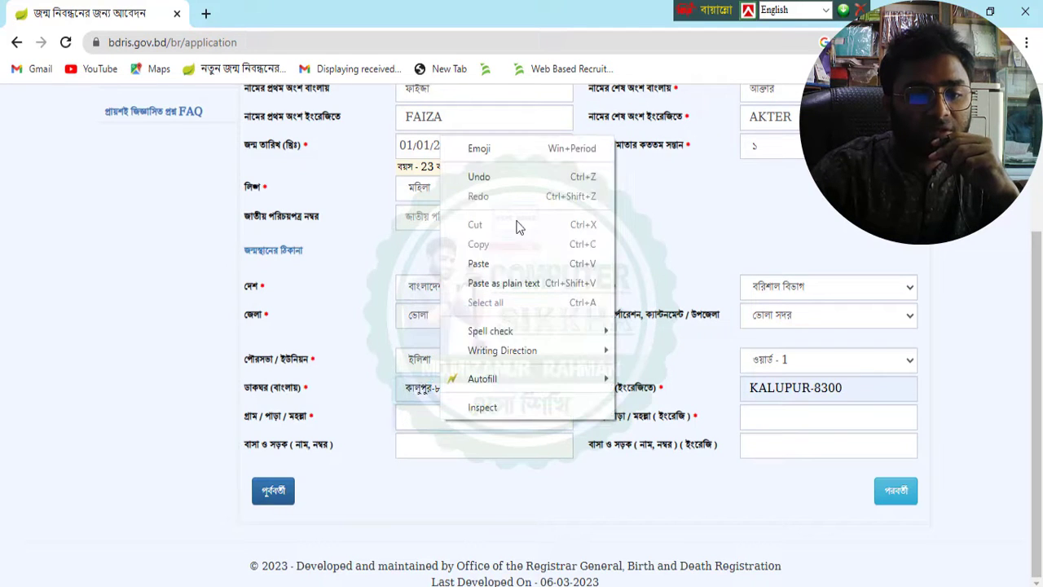
click(500, 263)
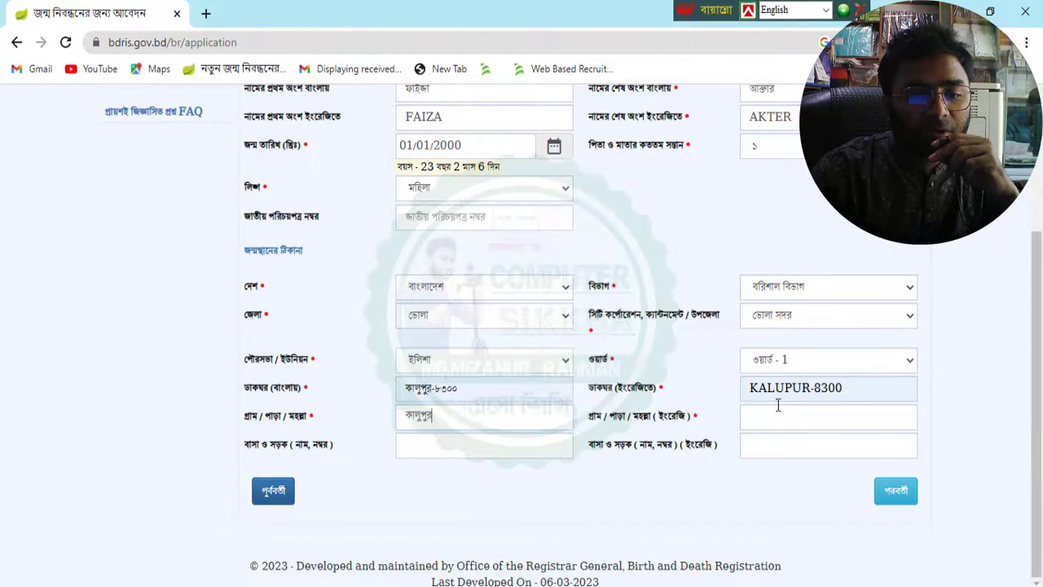
- Copy the English post office name into the English village field
drag(745, 386, 813, 389)
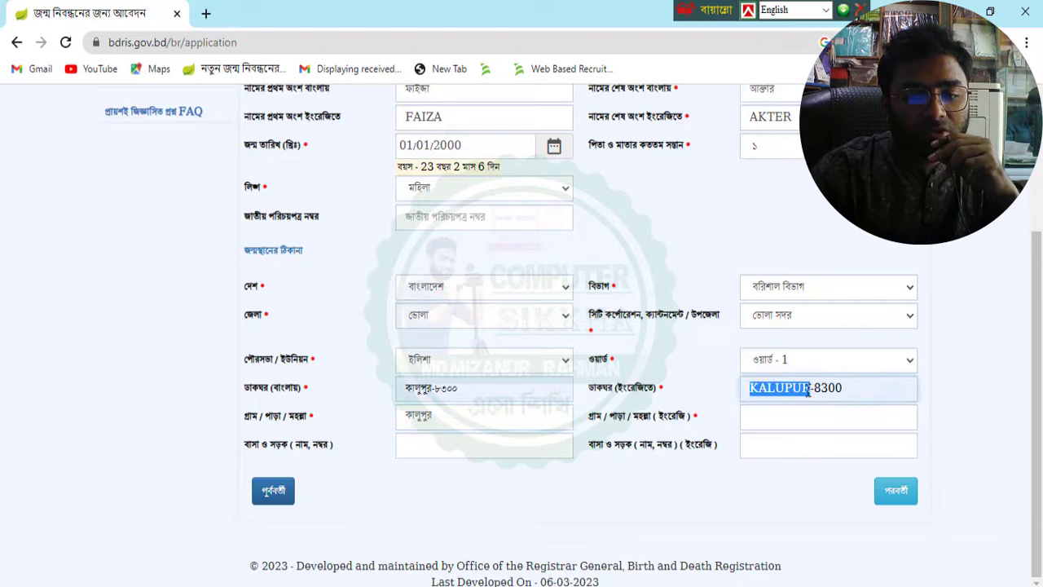
right_click(790, 394)
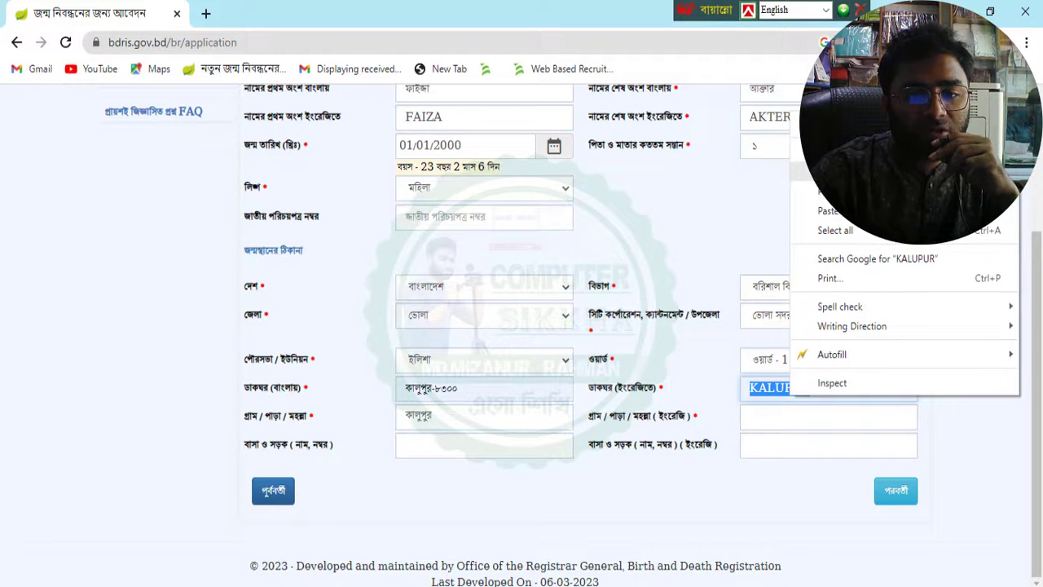
click(827, 192)
click(767, 417)
right_click(767, 418)
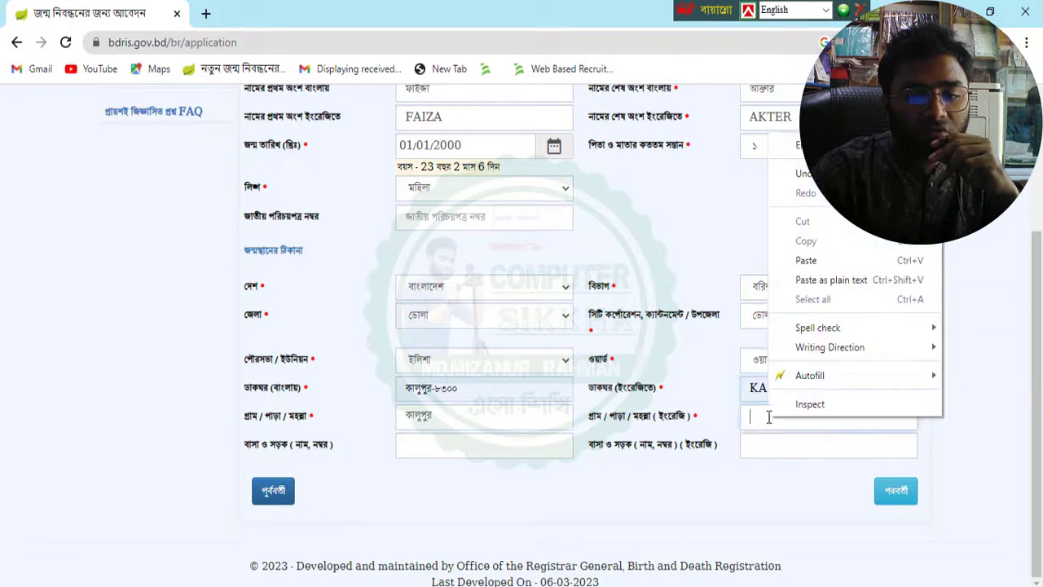
click(806, 260)
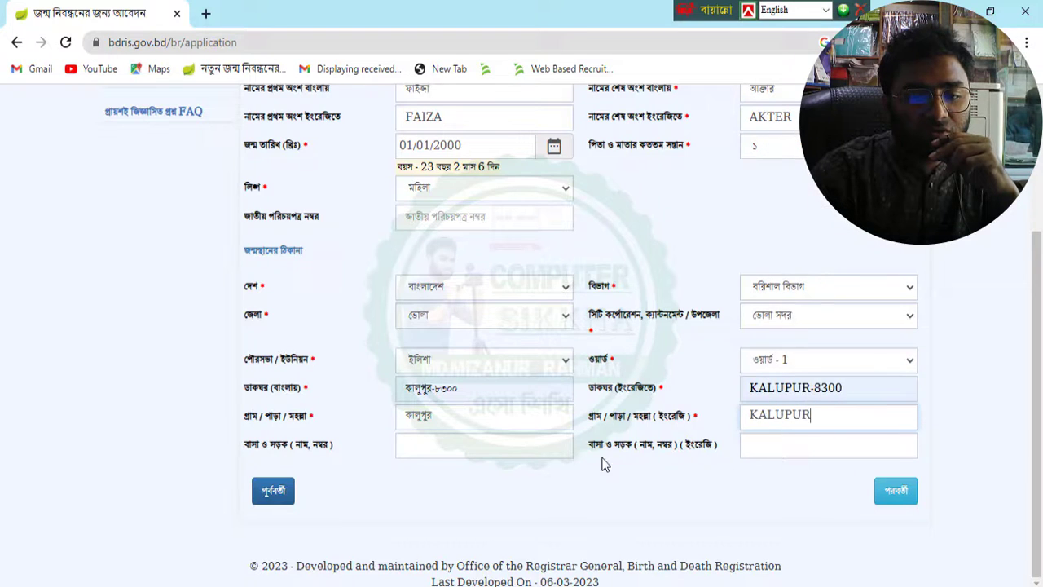
click(495, 449)
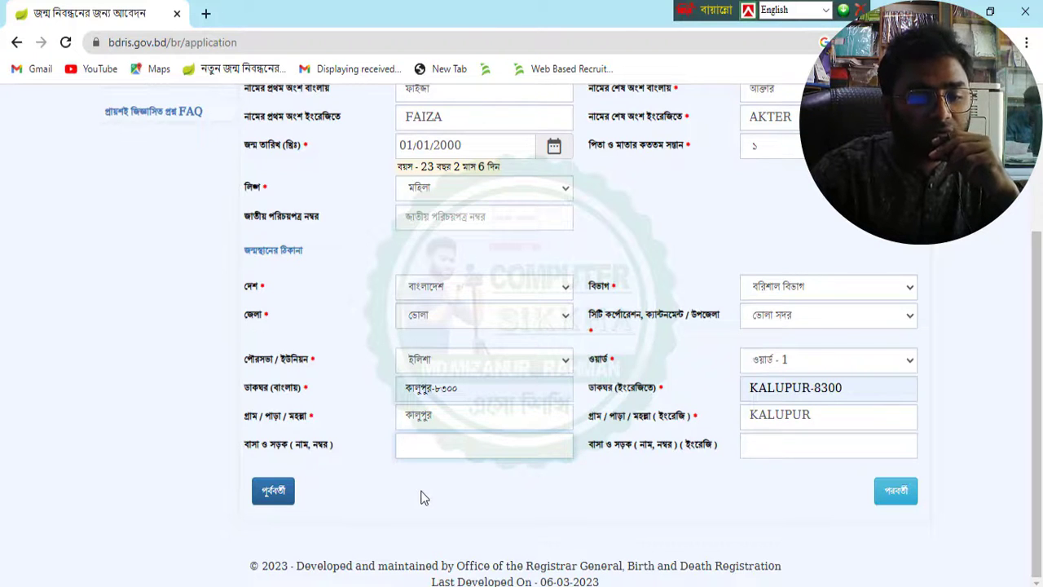
- Copy the Bangla village name into the Bangla house/road field
right_click(425, 444)
click(408, 446)
double_click(453, 418)
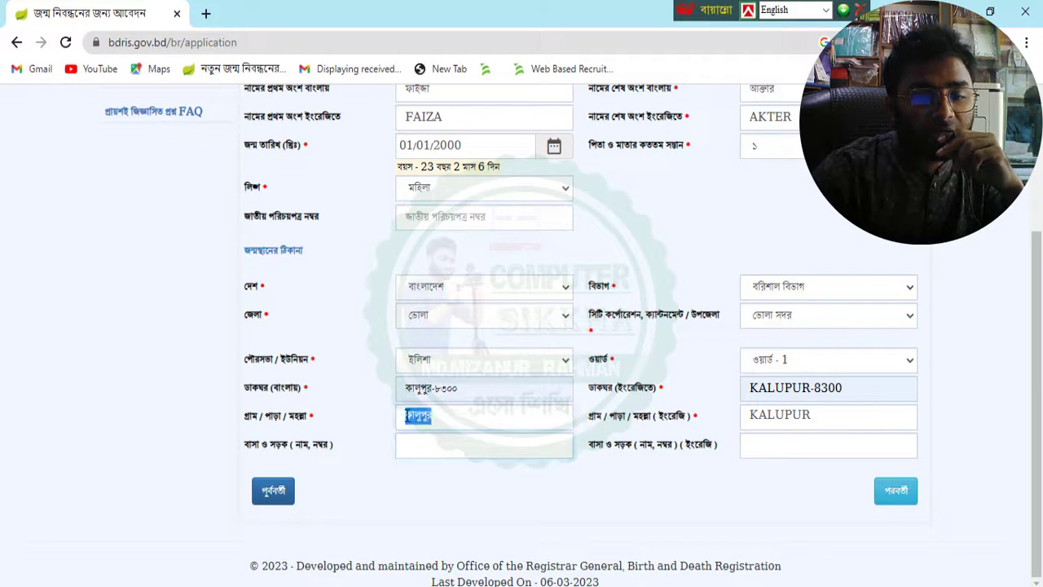
right_click(416, 416)
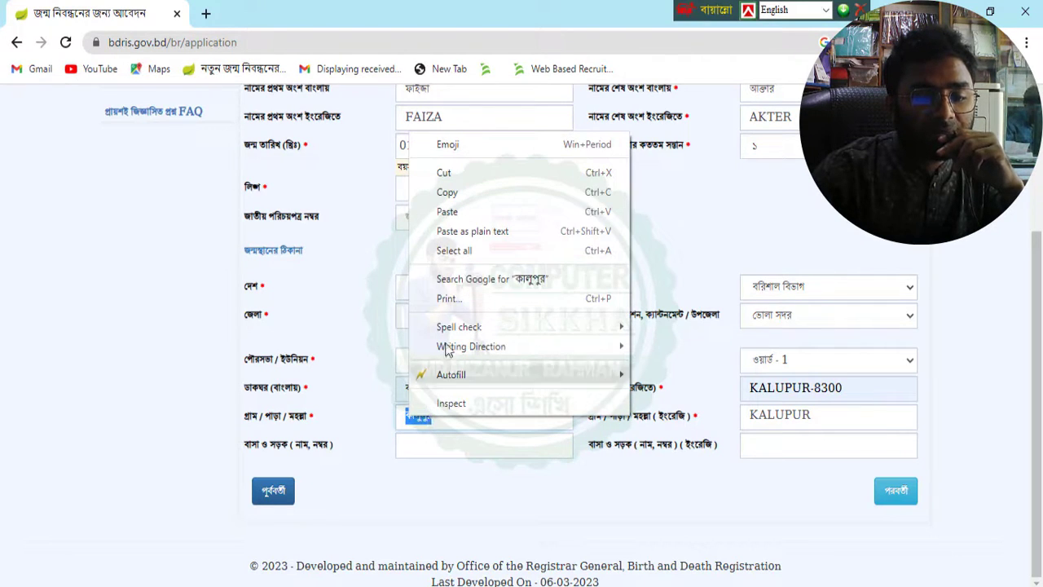
click(454, 189)
click(447, 445)
right_click(448, 445)
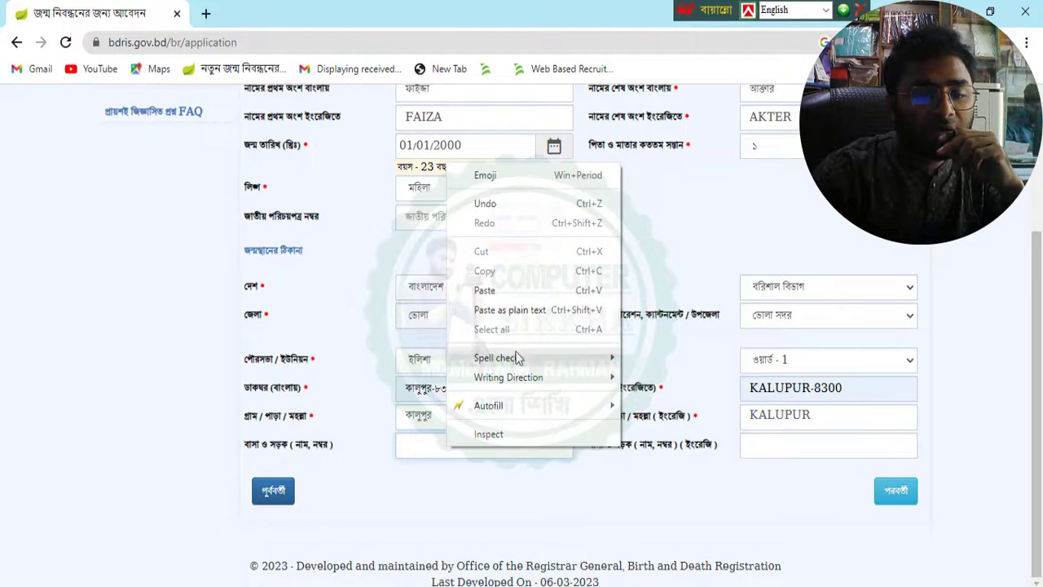
click(514, 290)
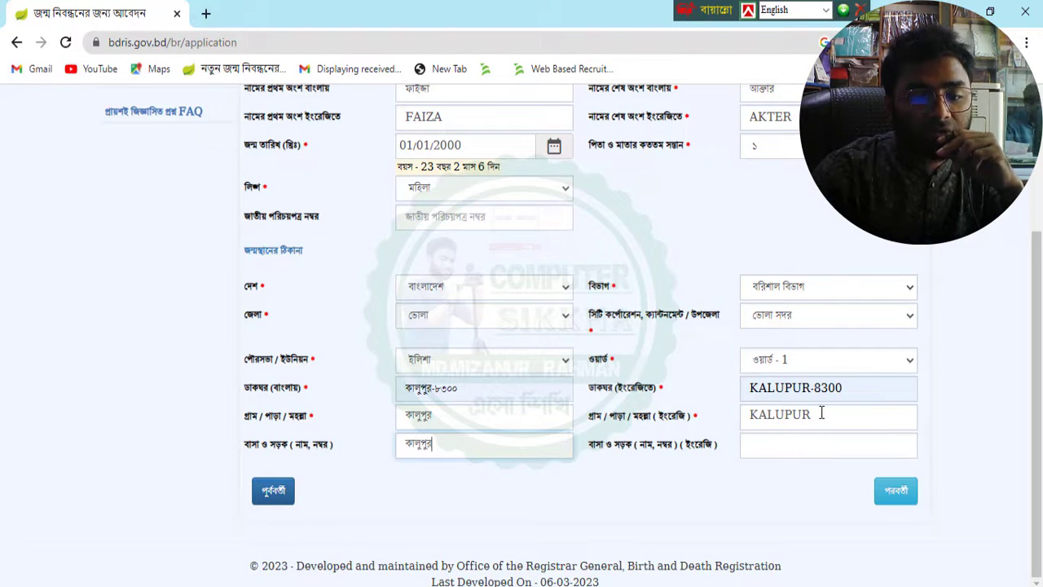
- Copy the English village name into the English house/road field
drag(819, 415, 748, 416)
right_click(771, 417)
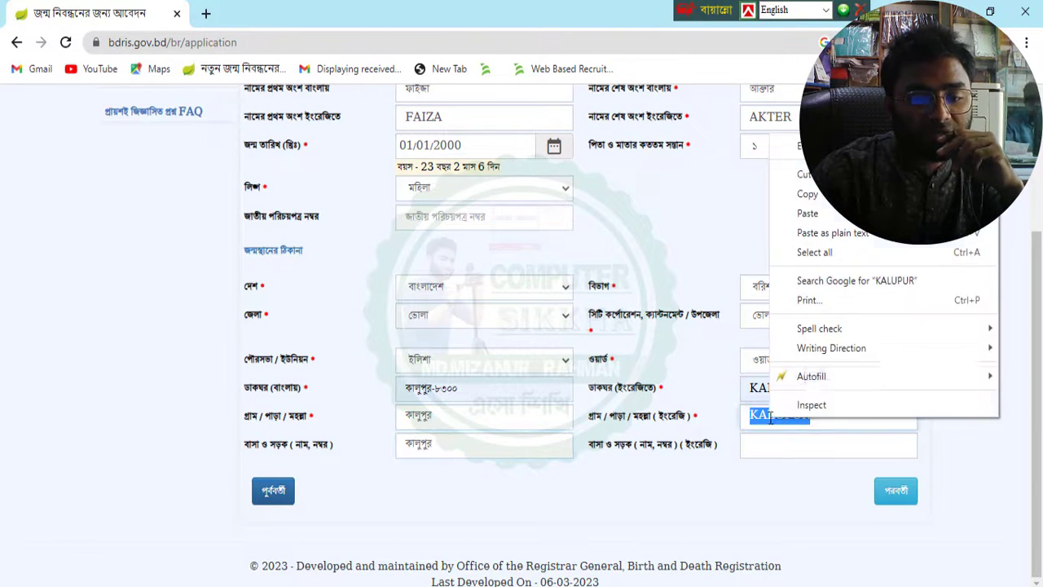
click(807, 194)
click(776, 444)
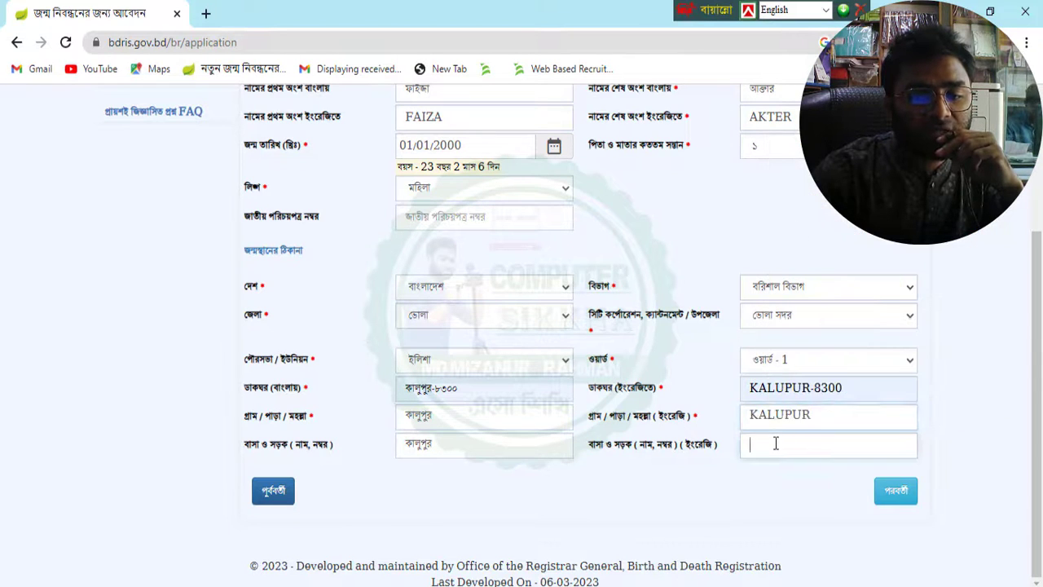
right_click(804, 445)
click(847, 280)
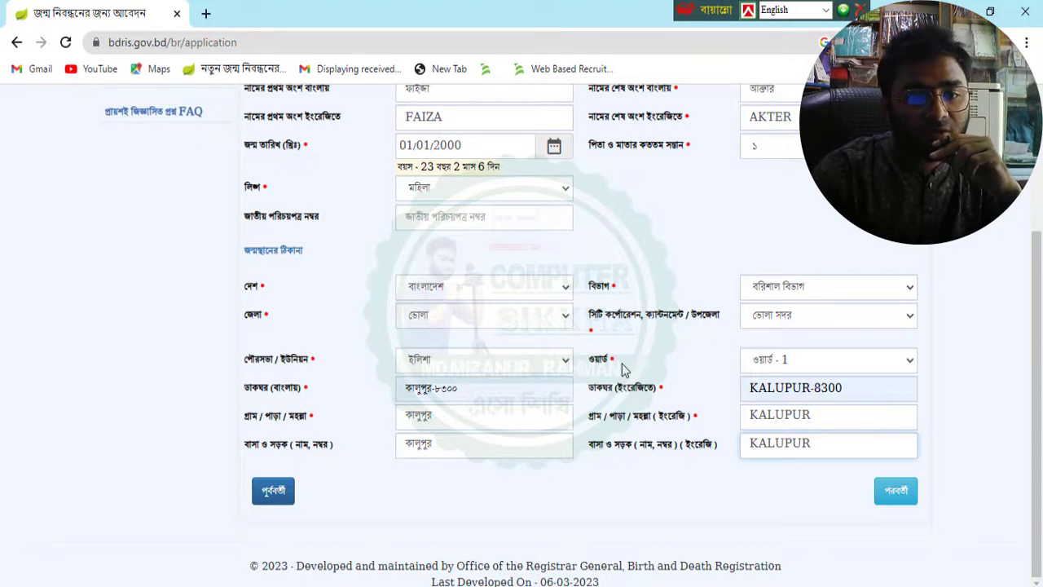
- Review the completed birthplace section and continue with পরবর্তী to the parents' details
scroll(622, 364, up, 2)
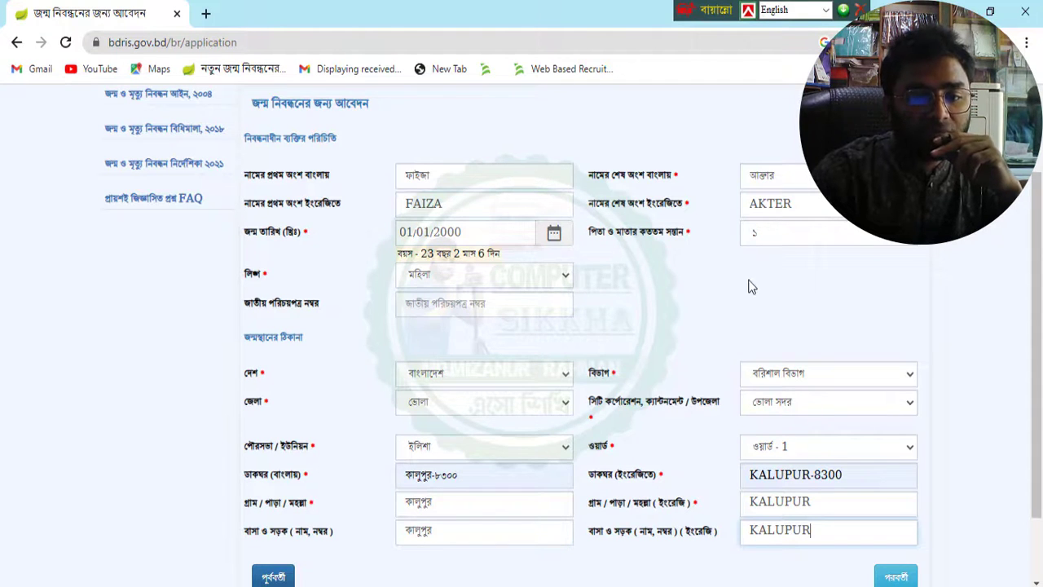
scroll(662, 309, down, 2)
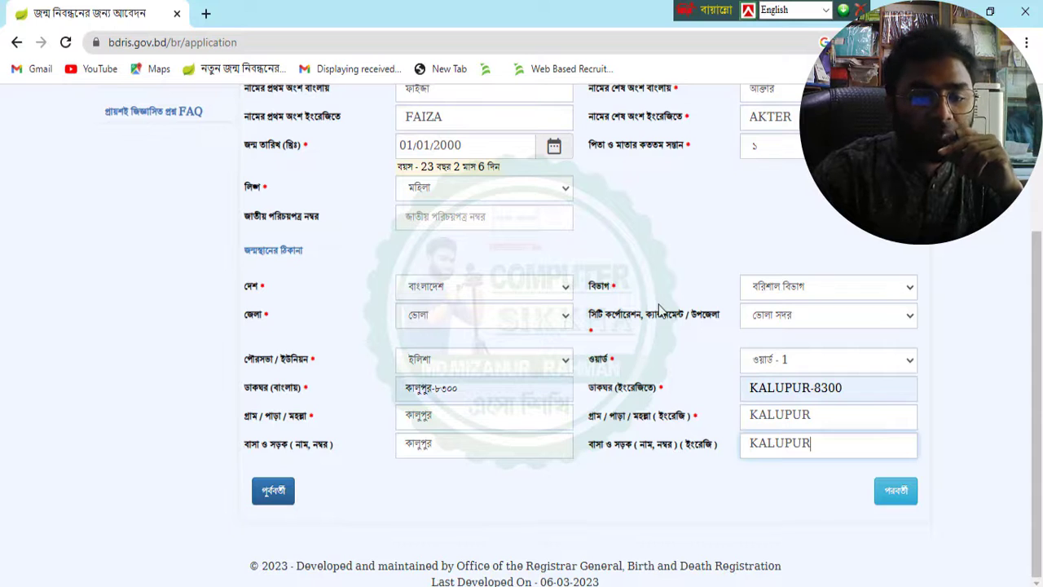
scroll(565, 290, up, 3)
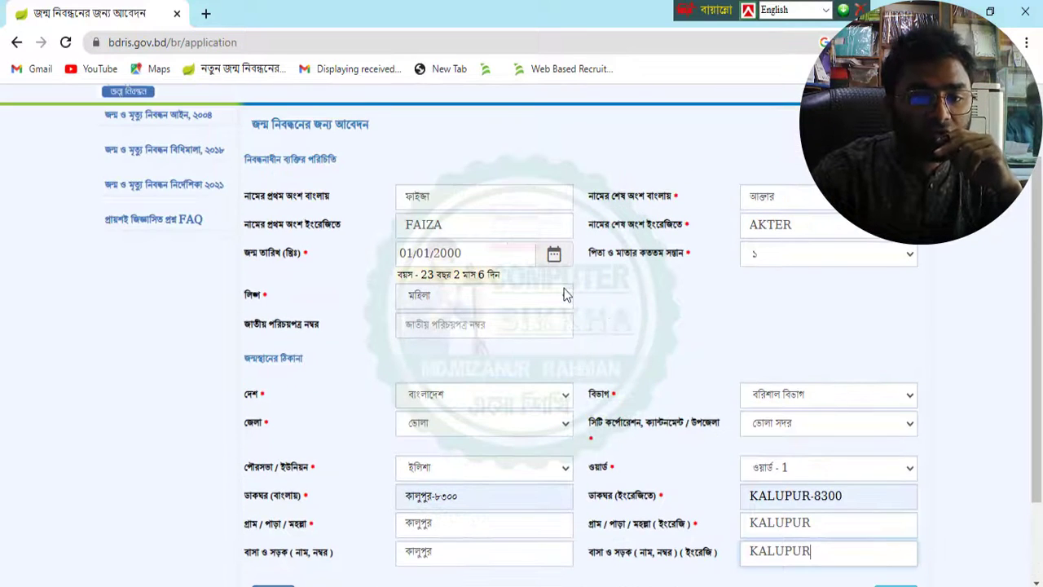
scroll(566, 295, down, 3)
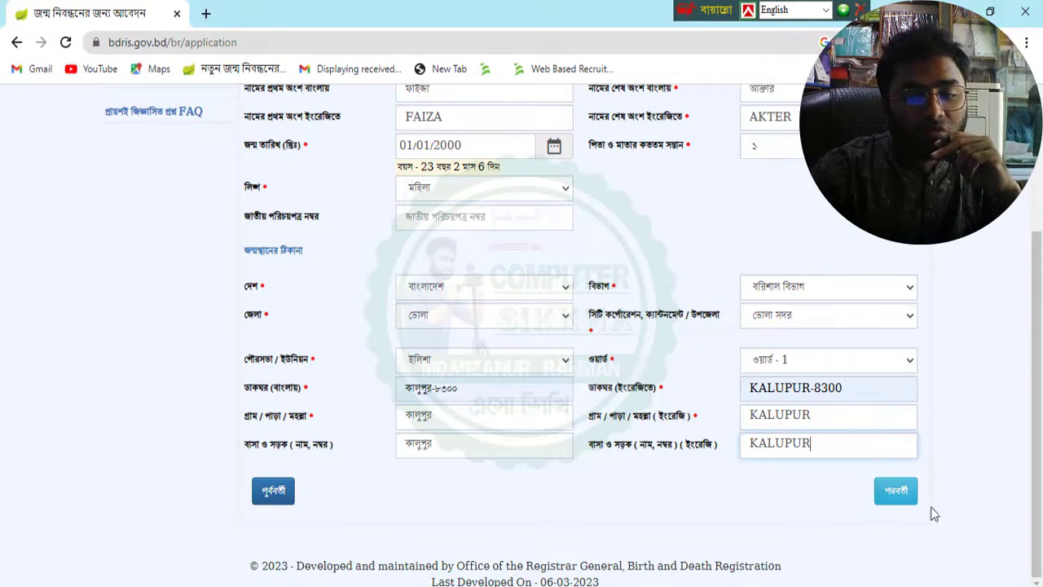
click(897, 491)
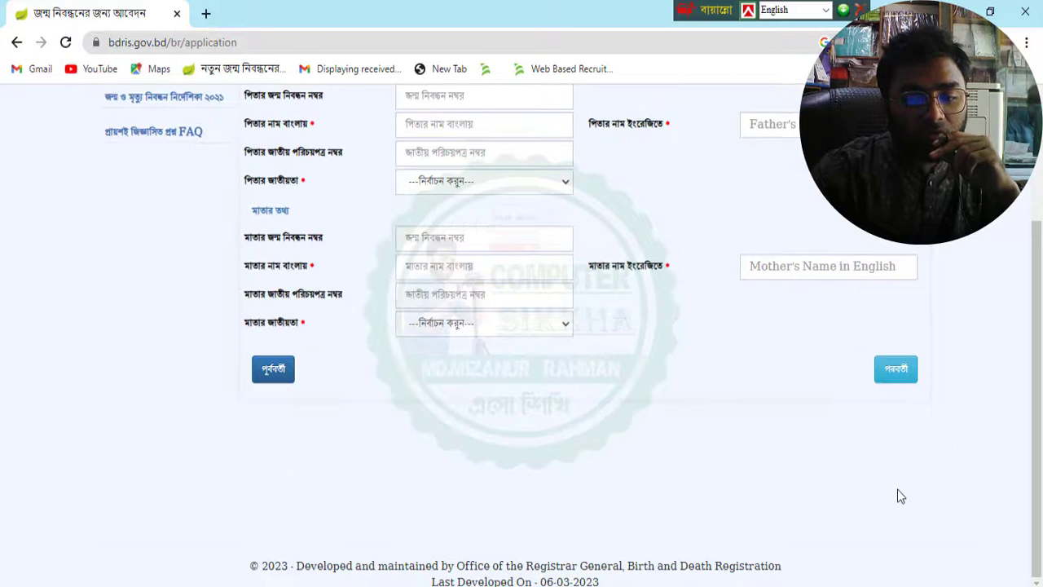
- Fill the father's Bangla and English names from the saved autofill suggestions
scroll(724, 384, up, 3)
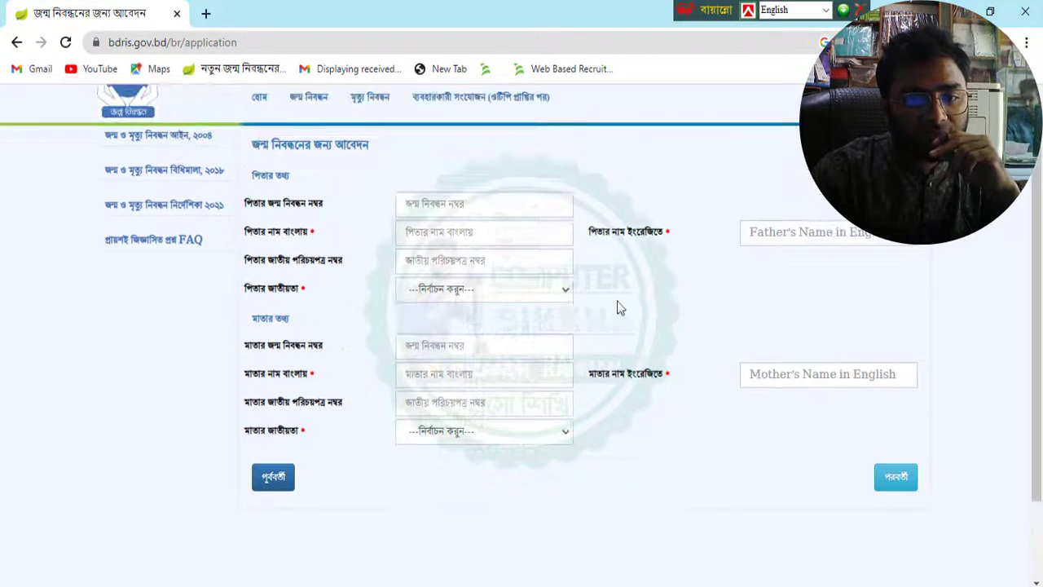
click(471, 234)
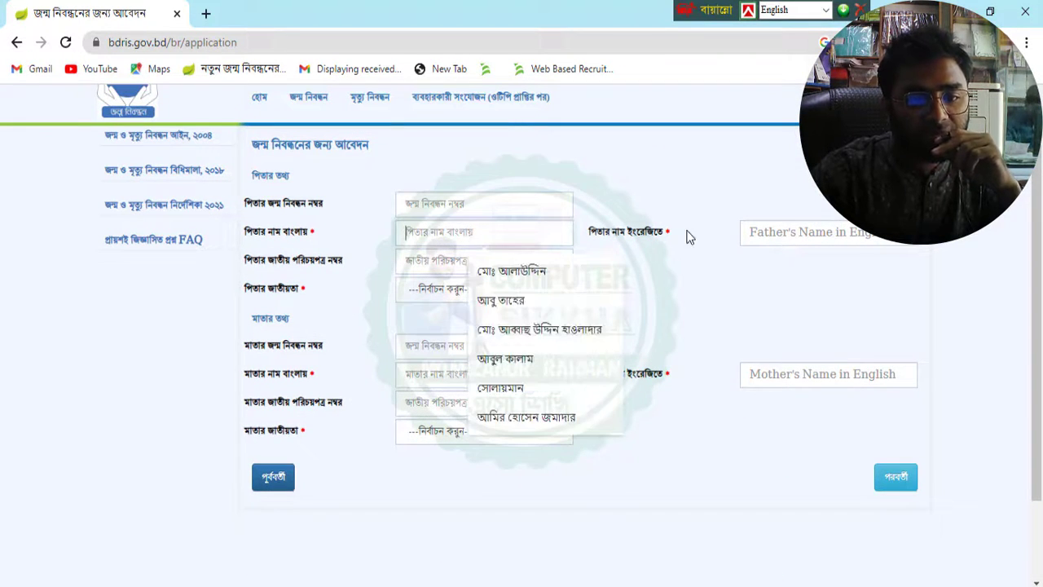
click(758, 234)
click(522, 227)
click(761, 229)
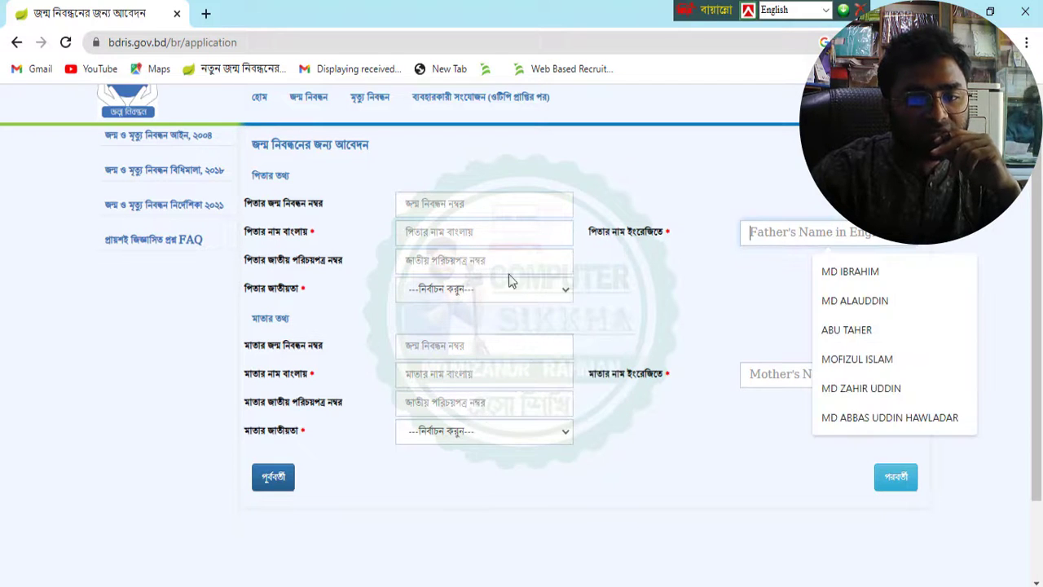
click(468, 255)
click(459, 230)
click(716, 289)
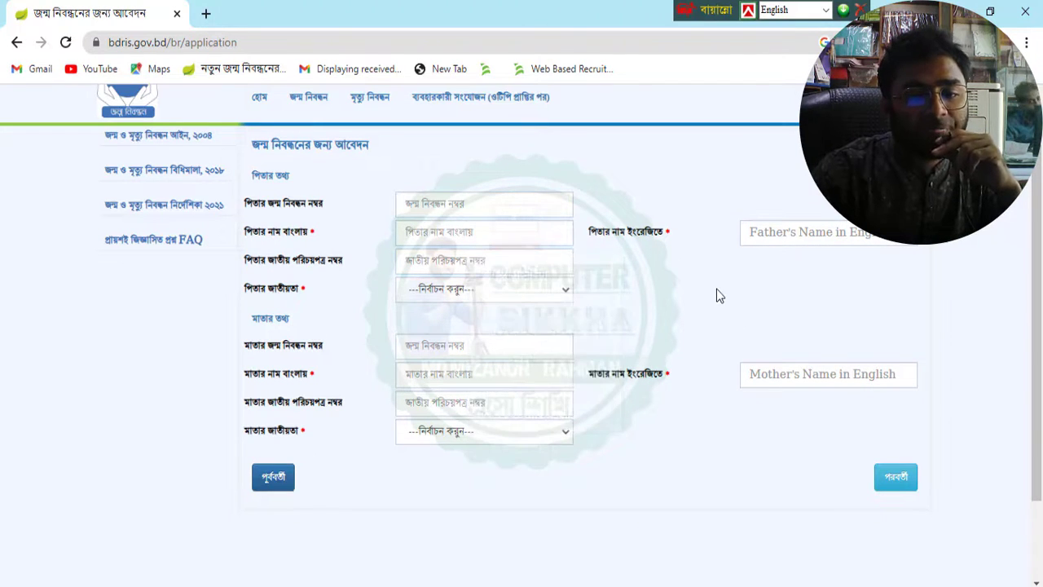
click(489, 231)
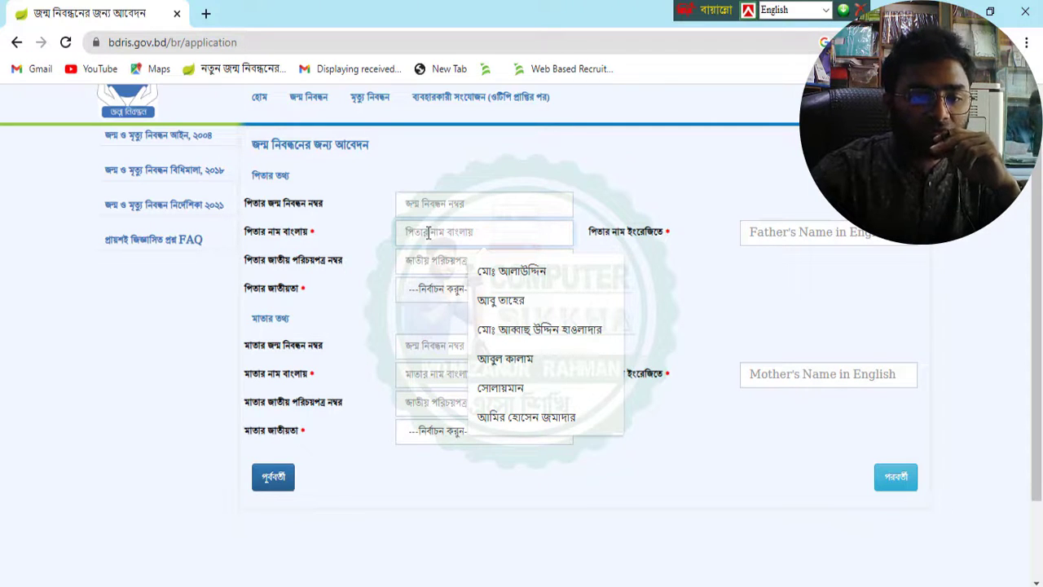
click(511, 271)
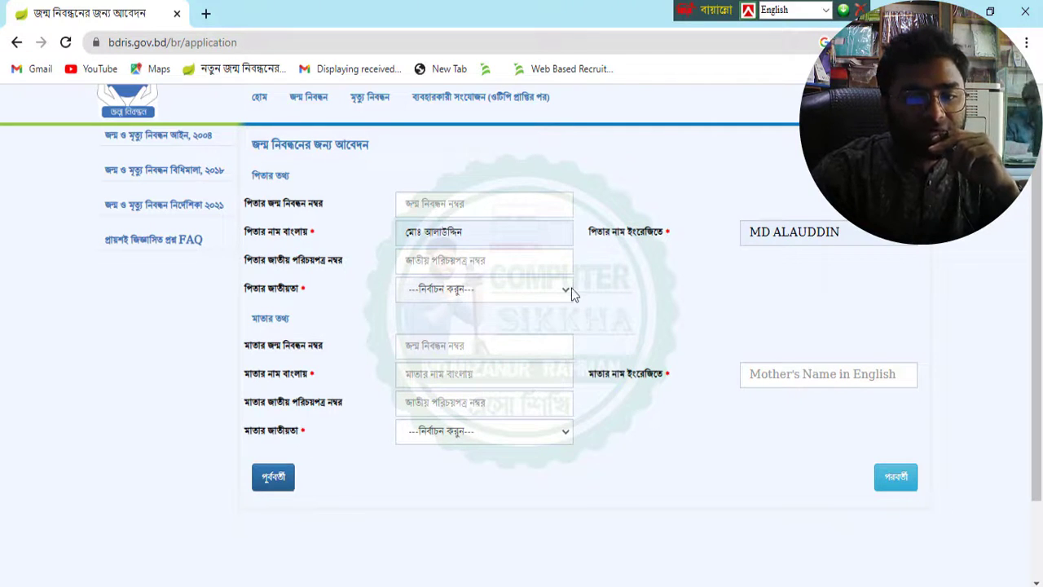
- Fill the father's national ID from autofill and set his nationality to বাংলাদেশী
click(500, 260)
click(504, 300)
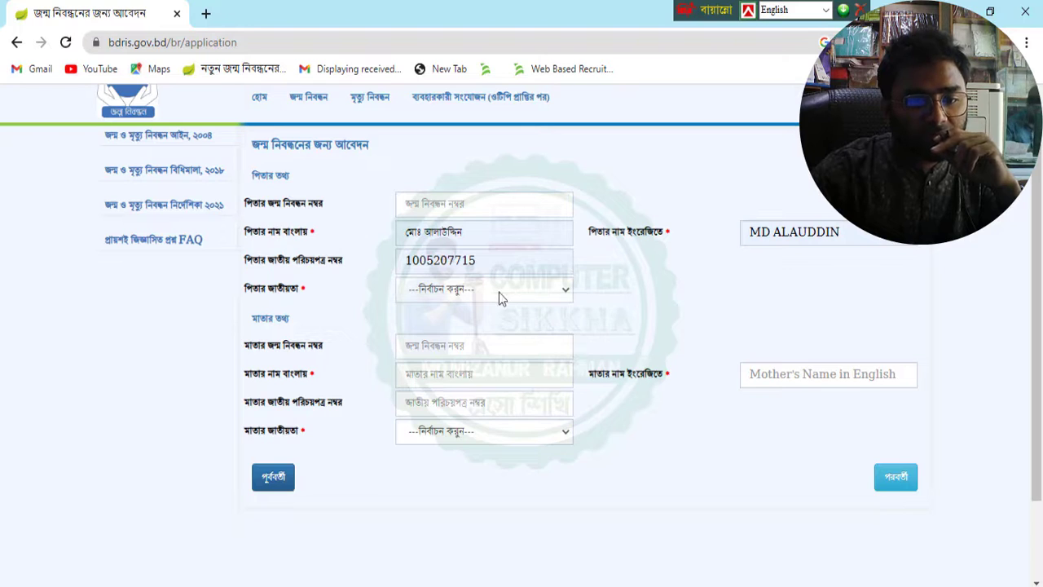
click(499, 292)
click(495, 345)
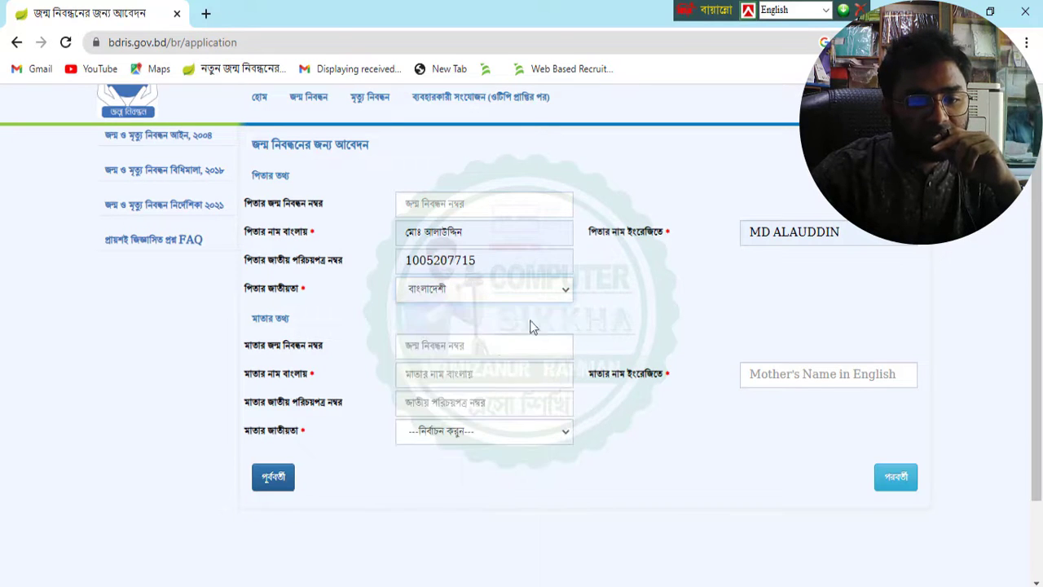
scroll(580, 332, down, 3)
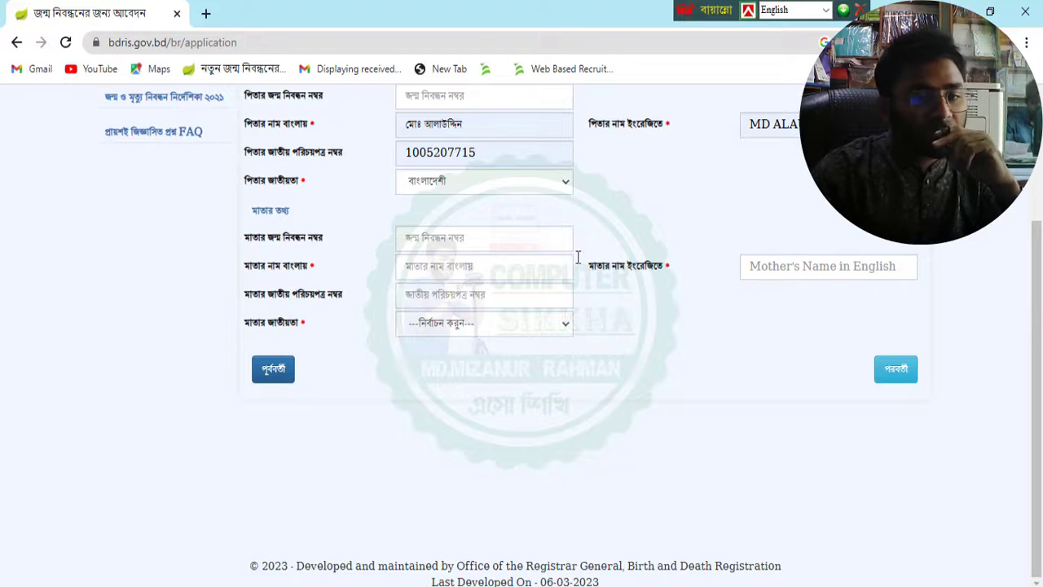
- Fill the mother's Bangla and English names from the saved autofill suggestions
click(515, 234)
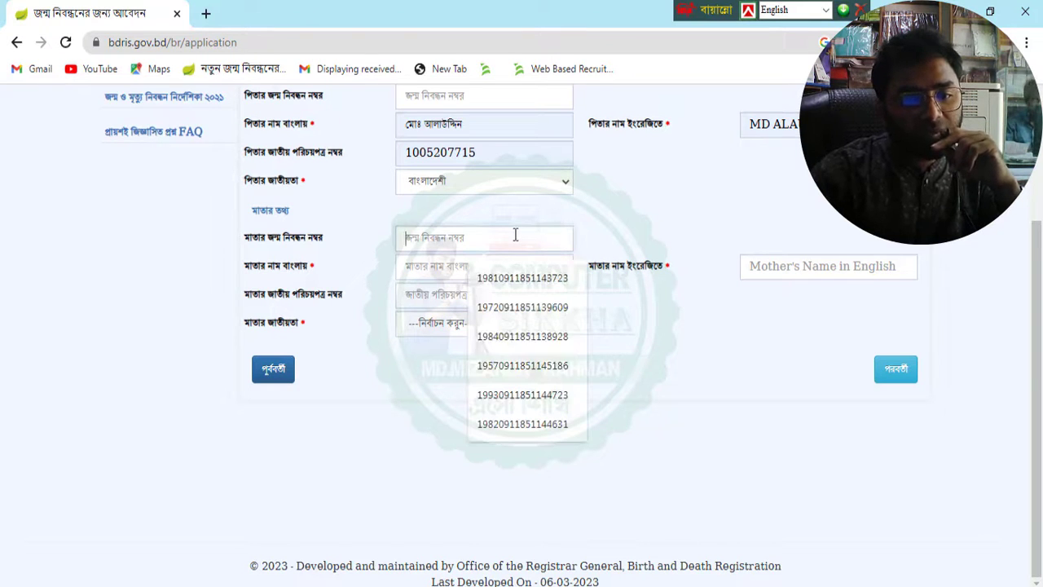
click(426, 269)
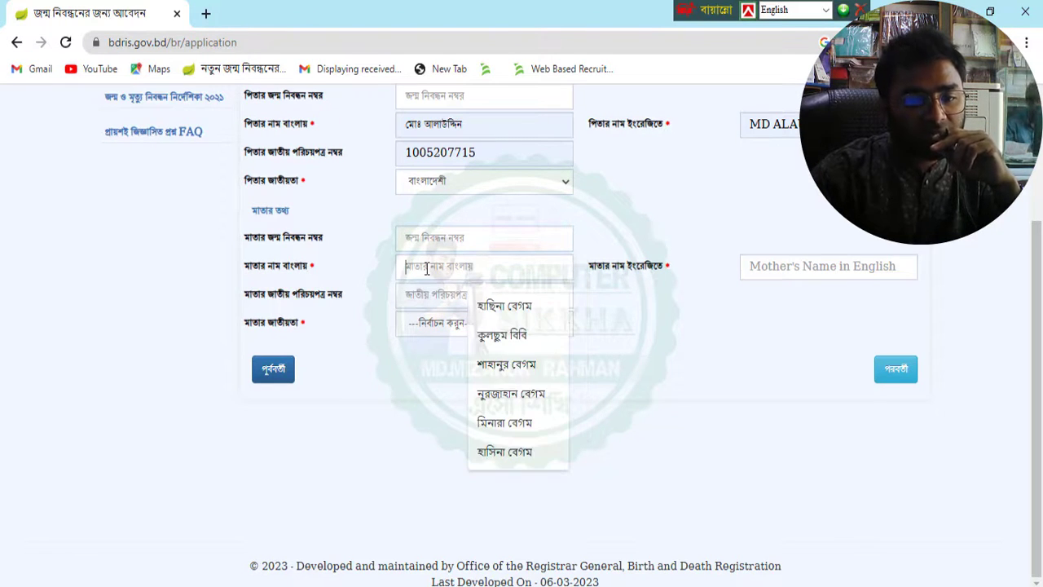
click(524, 316)
click(803, 266)
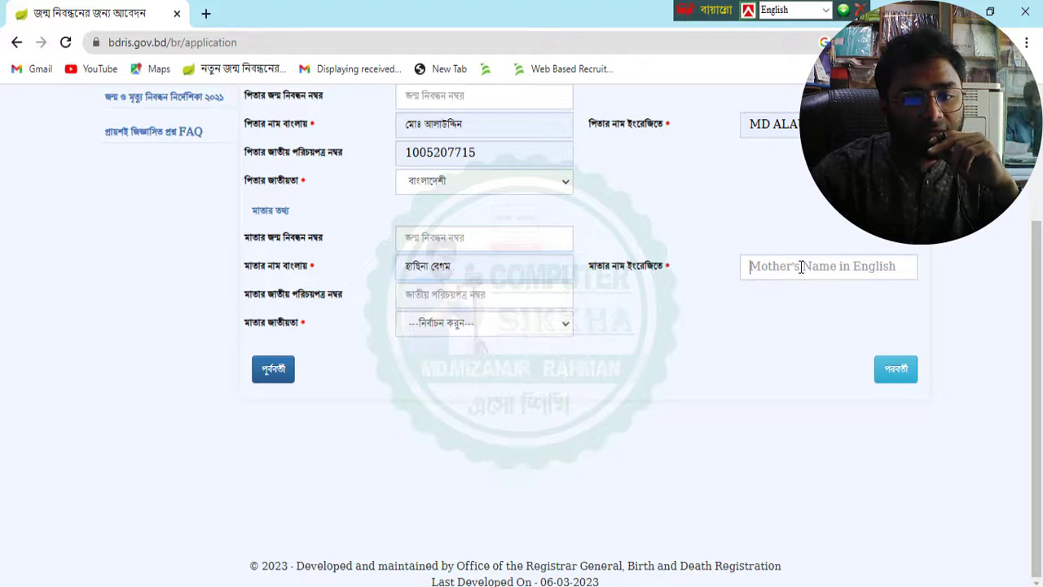
click(841, 305)
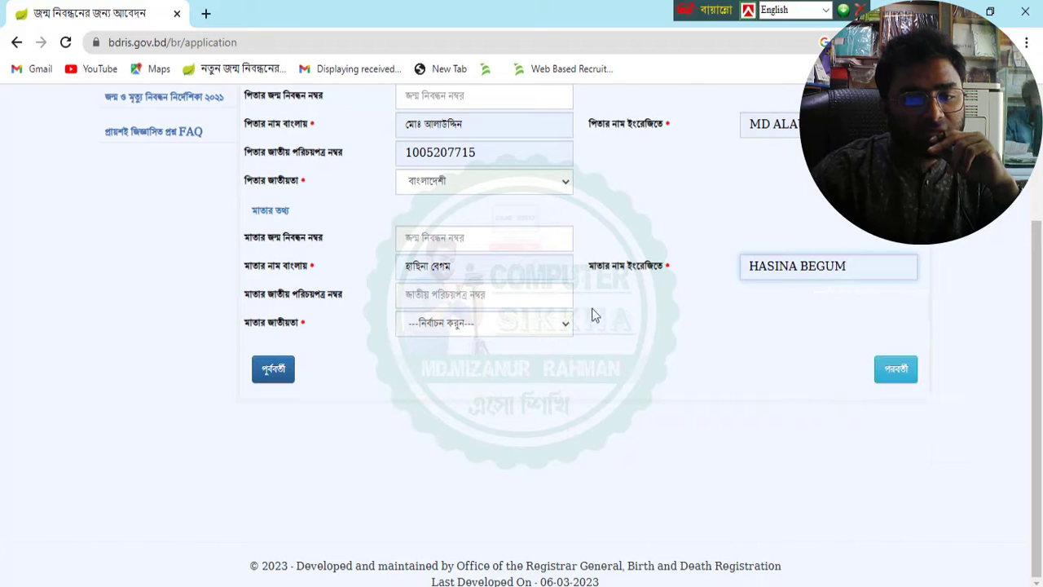
- Enter the mother's national ID number from autofill and choose বাংলাদেশী nationality
click(483, 297)
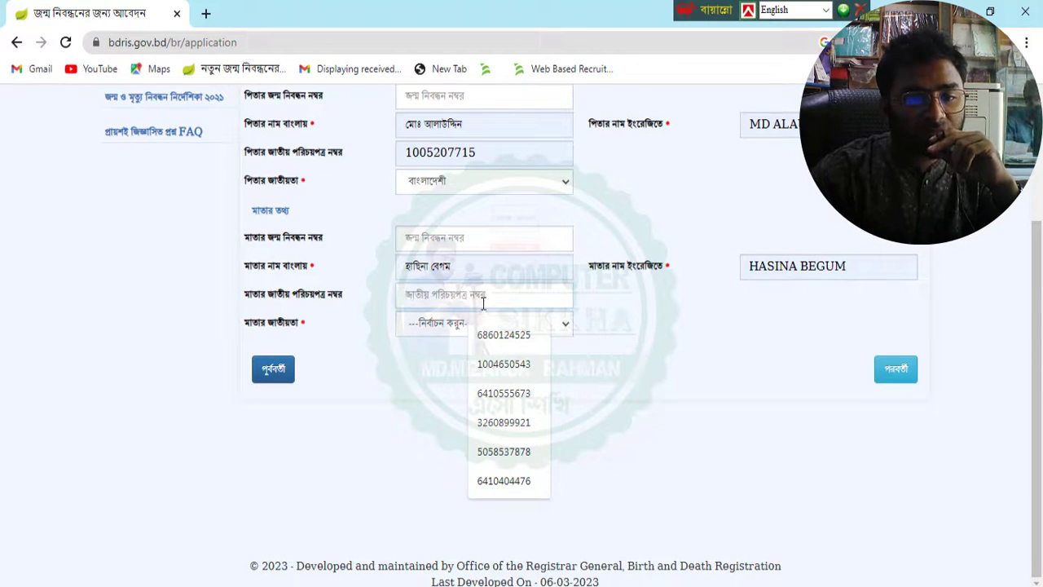
click(502, 336)
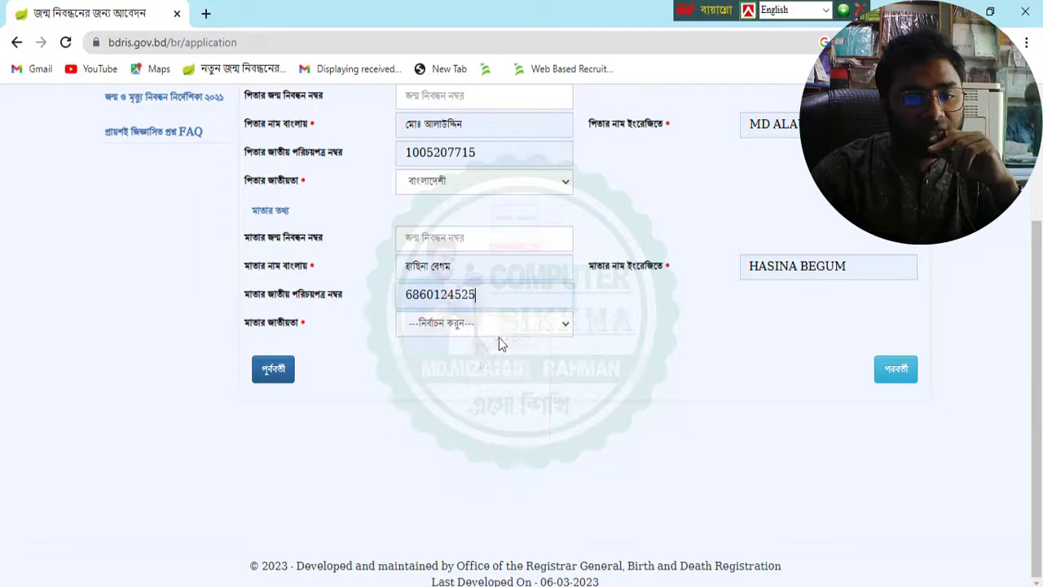
click(513, 321)
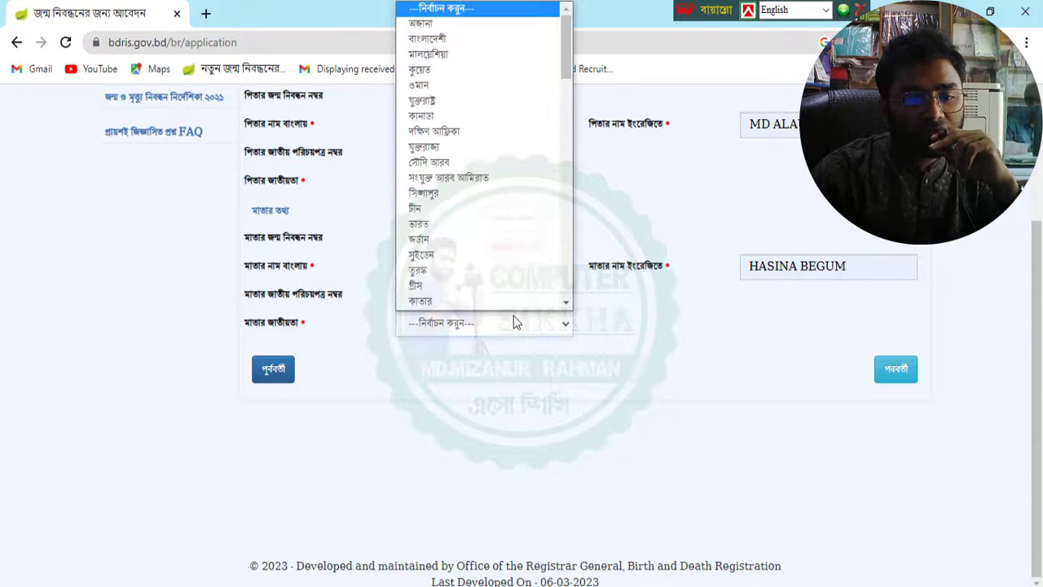
click(521, 39)
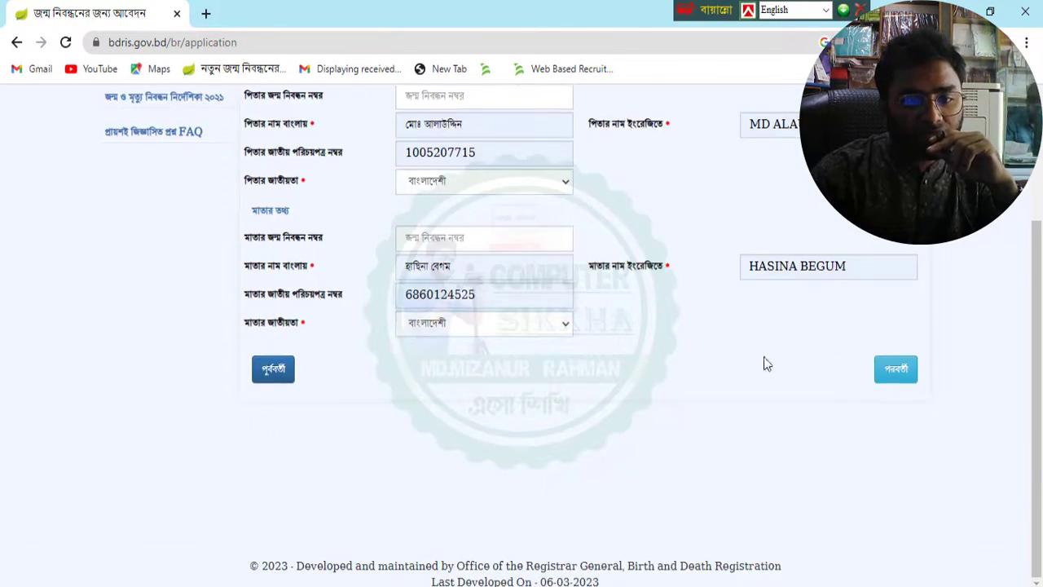
- On the address step, choose 'কোনোটিই নয়' and copy the birthplace address into the permanent address
click(895, 371)
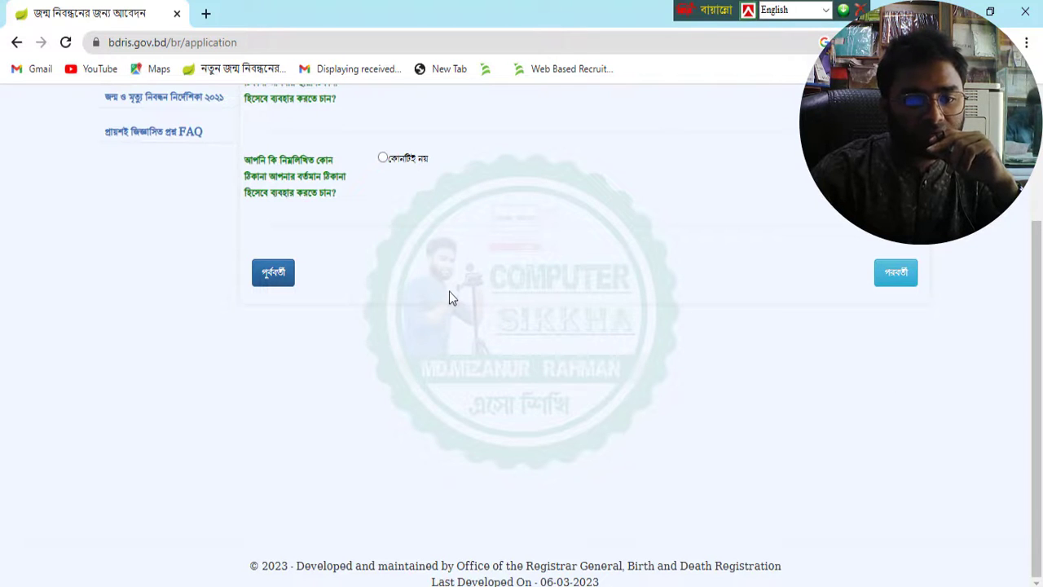
scroll(449, 291, up, 1)
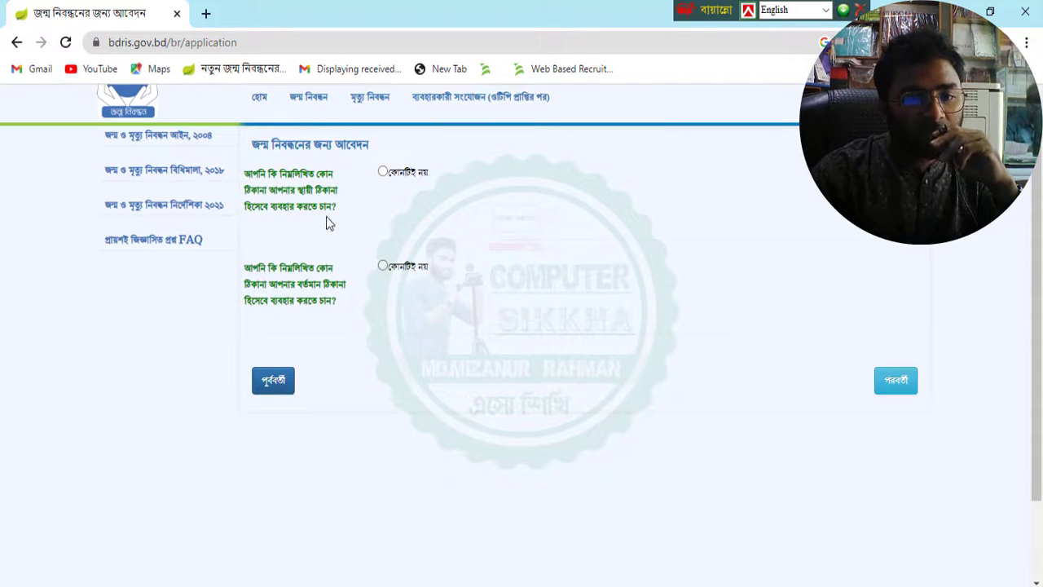
click(383, 173)
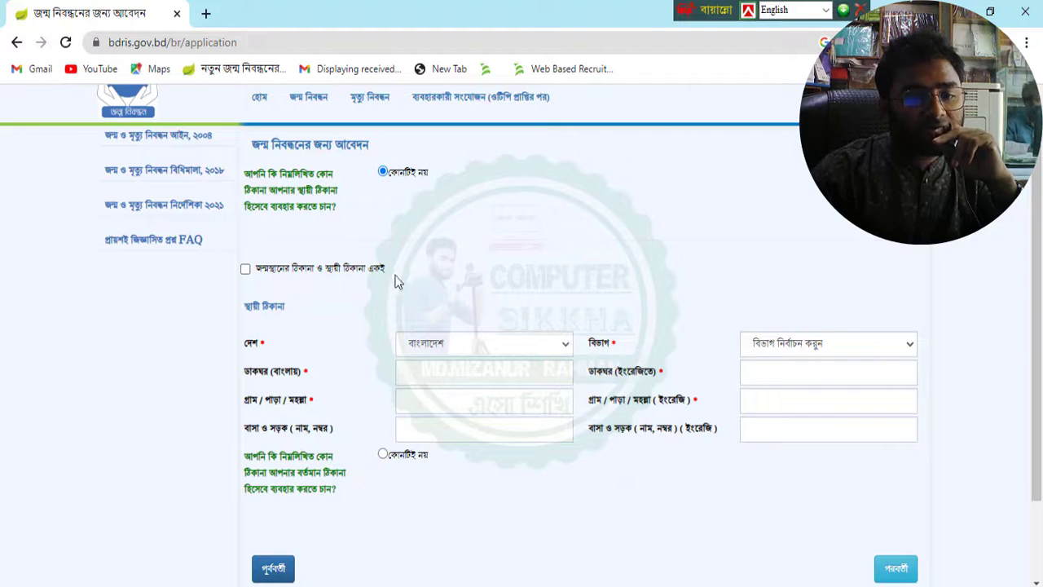
click(245, 270)
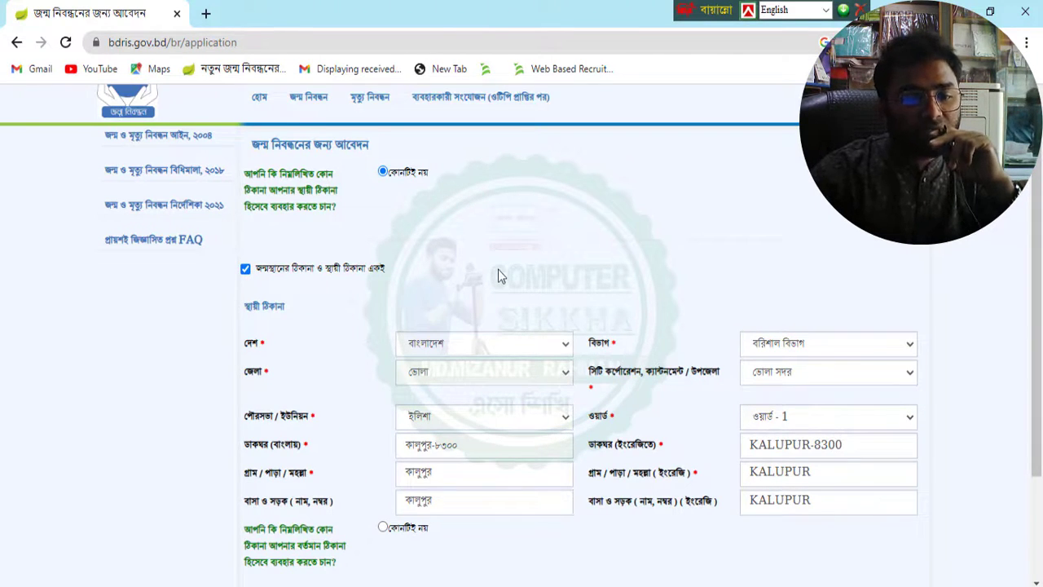
scroll(496, 275, down, 1)
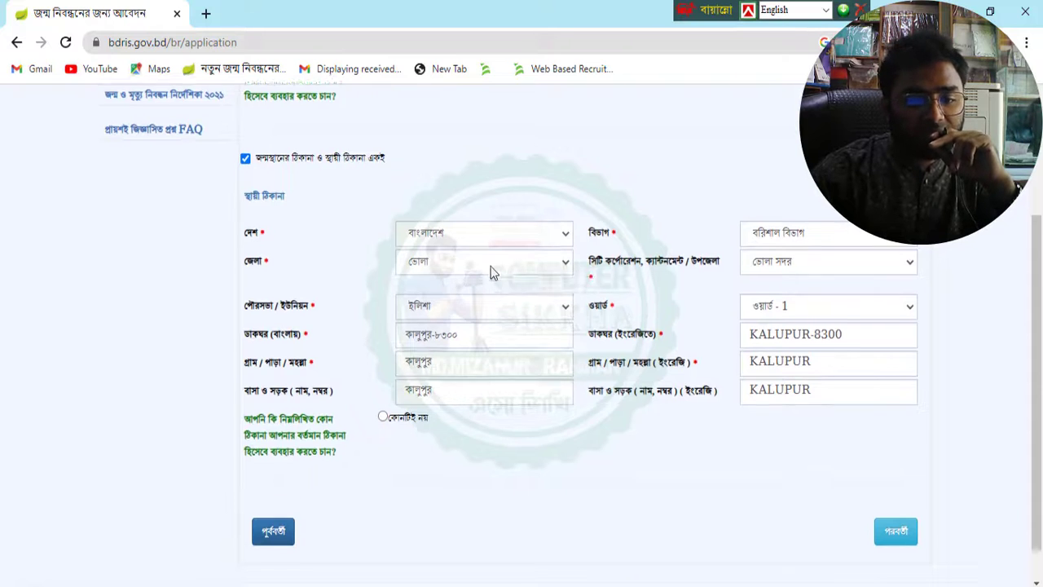
scroll(489, 273, down, 1)
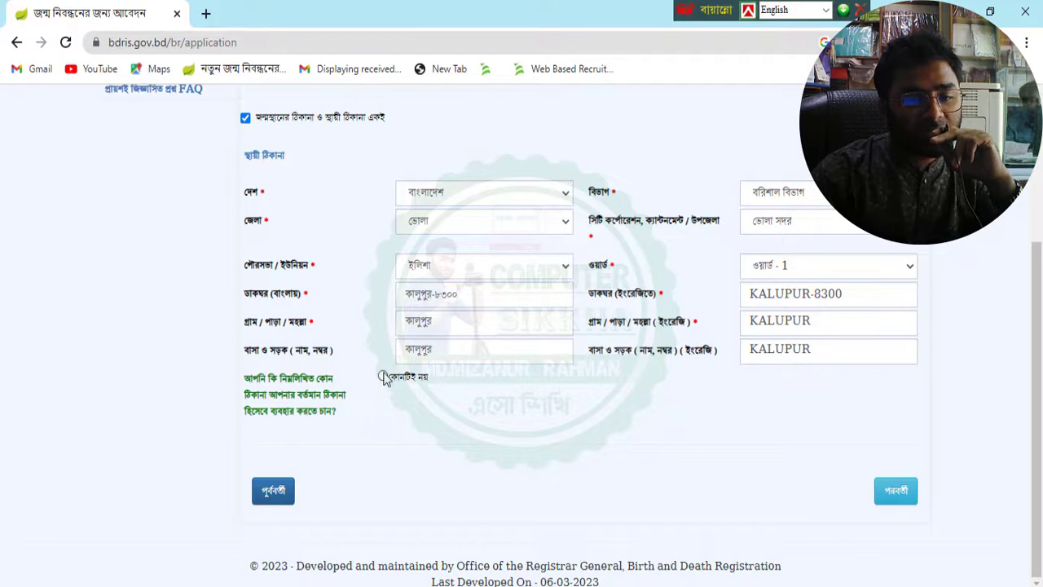
- Choose 'কোনটিই নয়' for present address, copy the permanent address, and continue to the declaration
click(383, 377)
scroll(457, 390, down, 1)
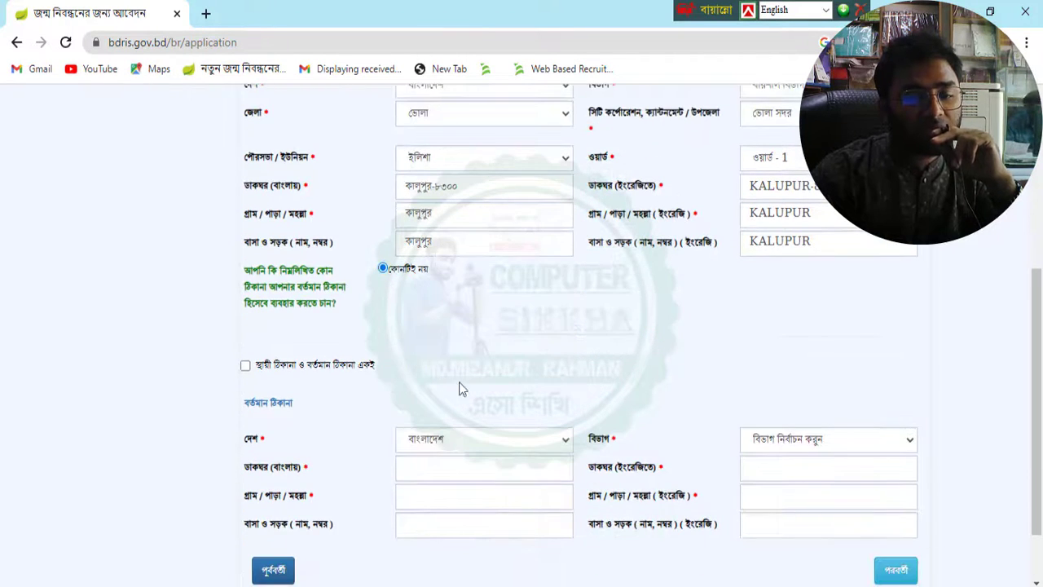
scroll(433, 335, down, 1)
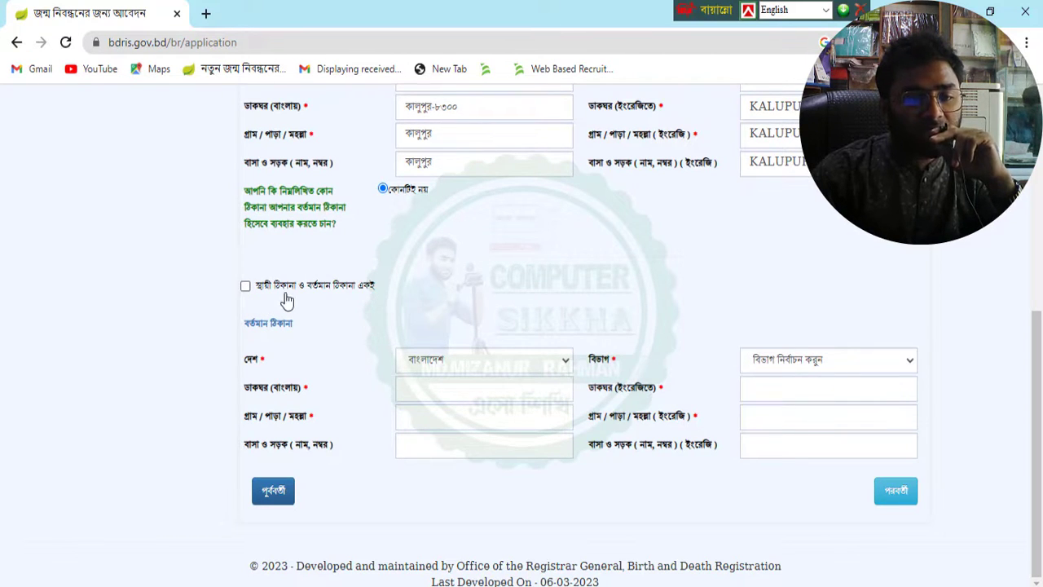
click(245, 287)
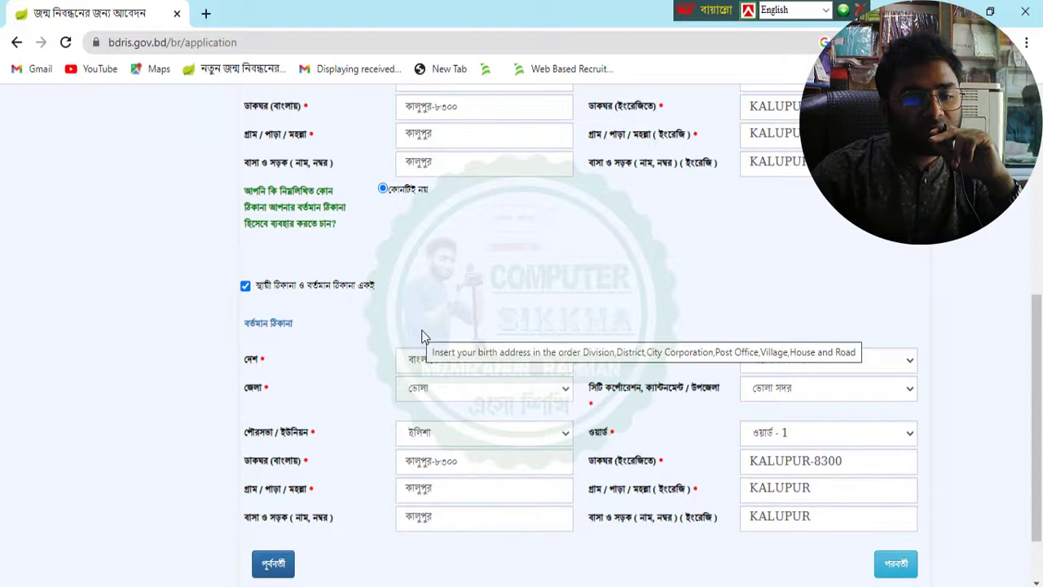
scroll(490, 363, up, 1)
scroll(489, 362, down, 2)
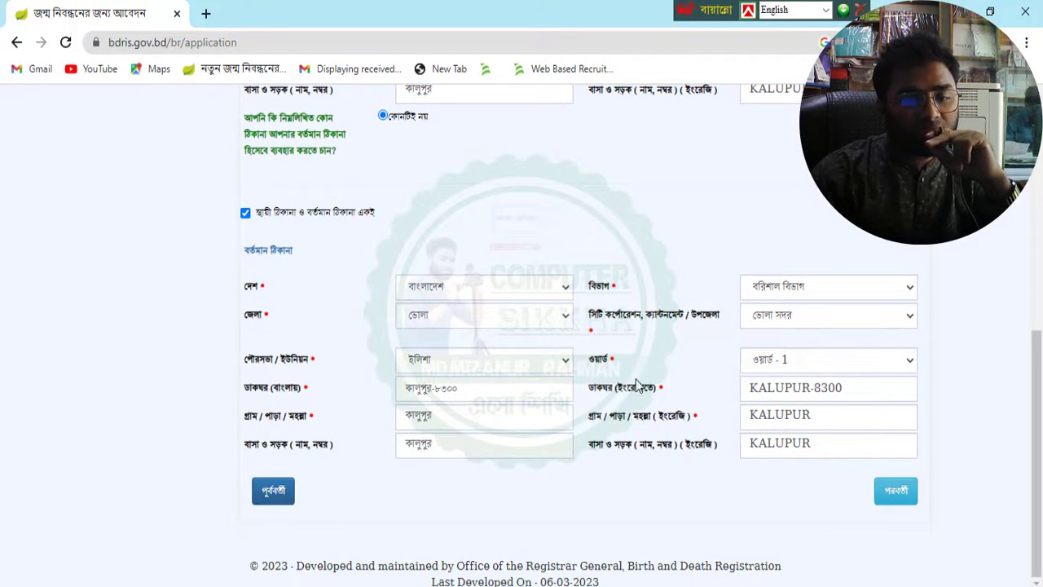
scroll(636, 379, up, 2)
scroll(635, 384, up, 2)
scroll(636, 383, down, 4)
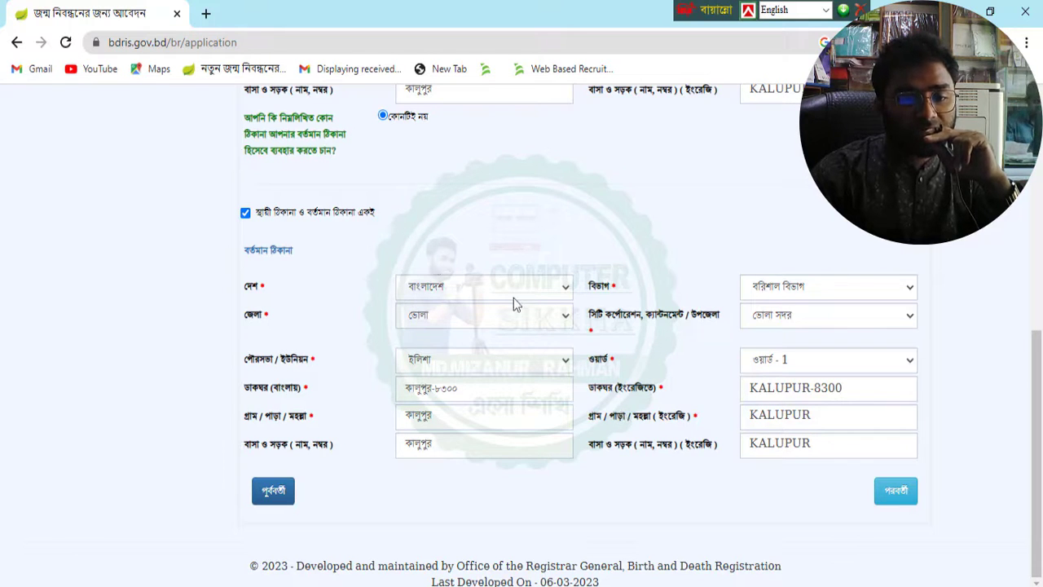
click(896, 490)
- Select নিজ as the applicant's relationship so the applicant name prefills
scroll(640, 350, up, 2)
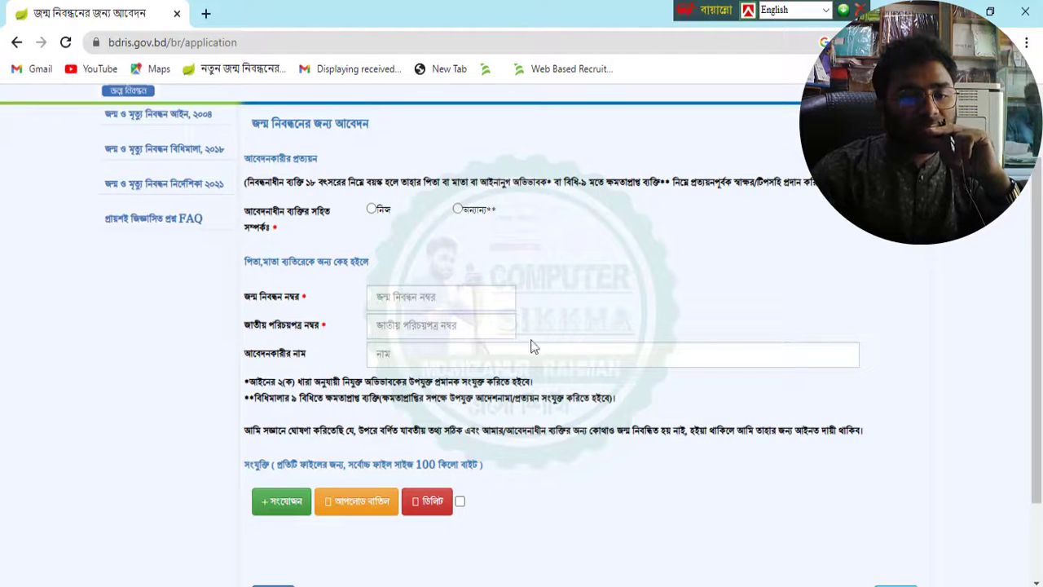
click(372, 211)
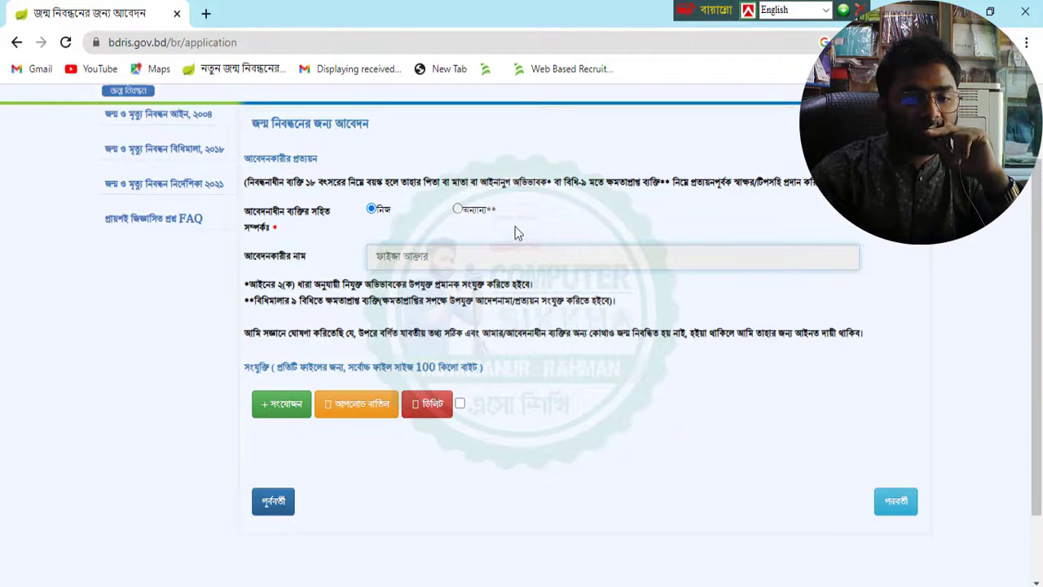
scroll(628, 392, down, 1)
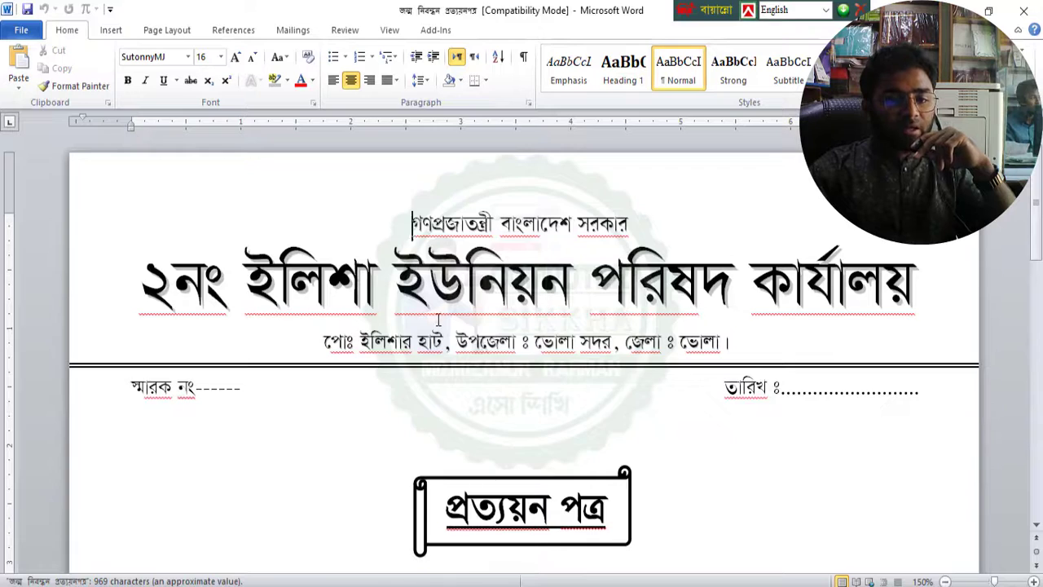
- Scroll through the Ilisha Union Parishad প্রত্যয়ন পত্র certificate in Word
scroll(439, 320, down, 1)
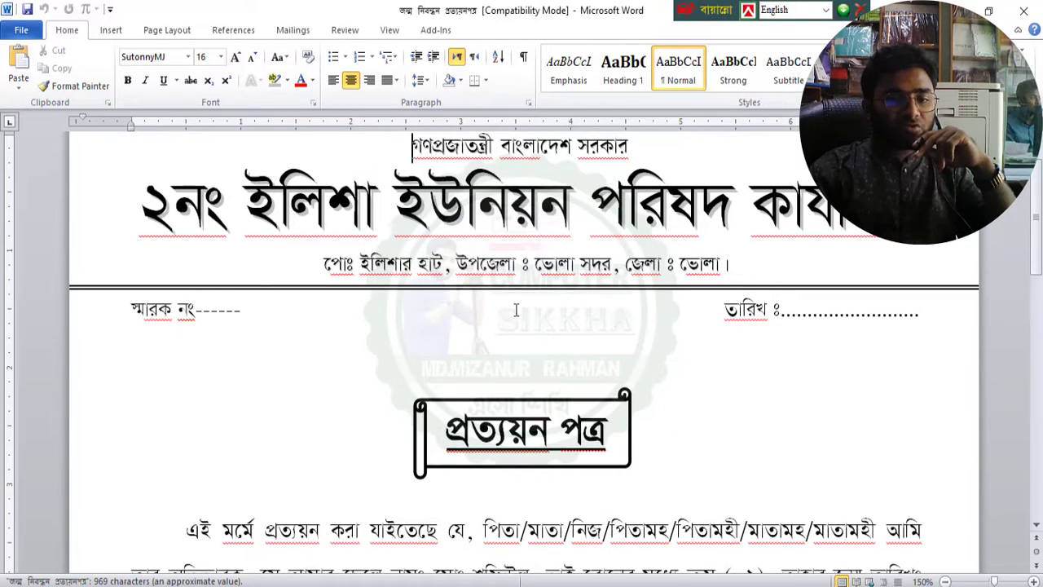
scroll(491, 311, down, 4)
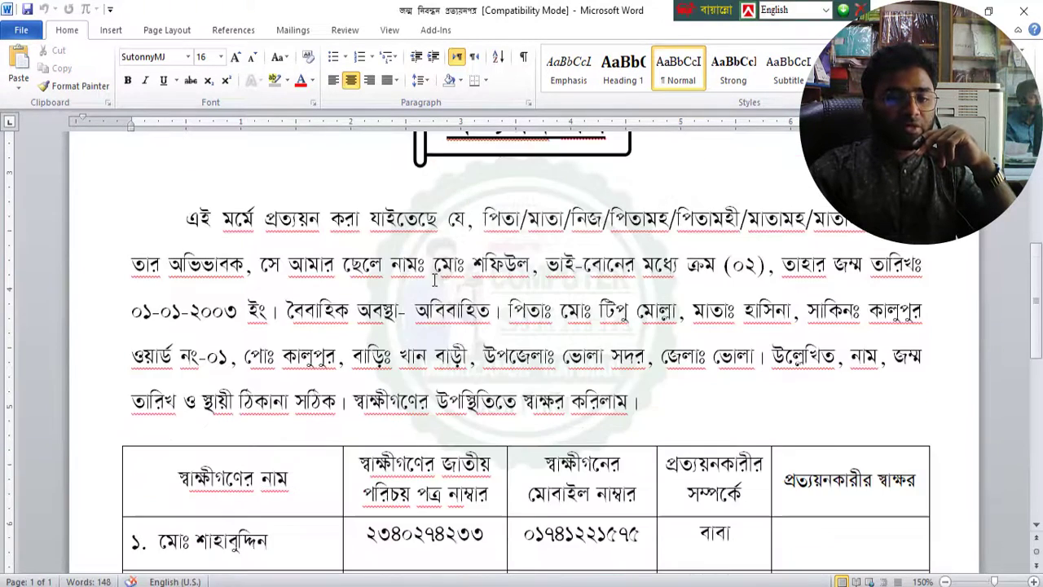
scroll(434, 280, up, 1)
scroll(435, 280, down, 2)
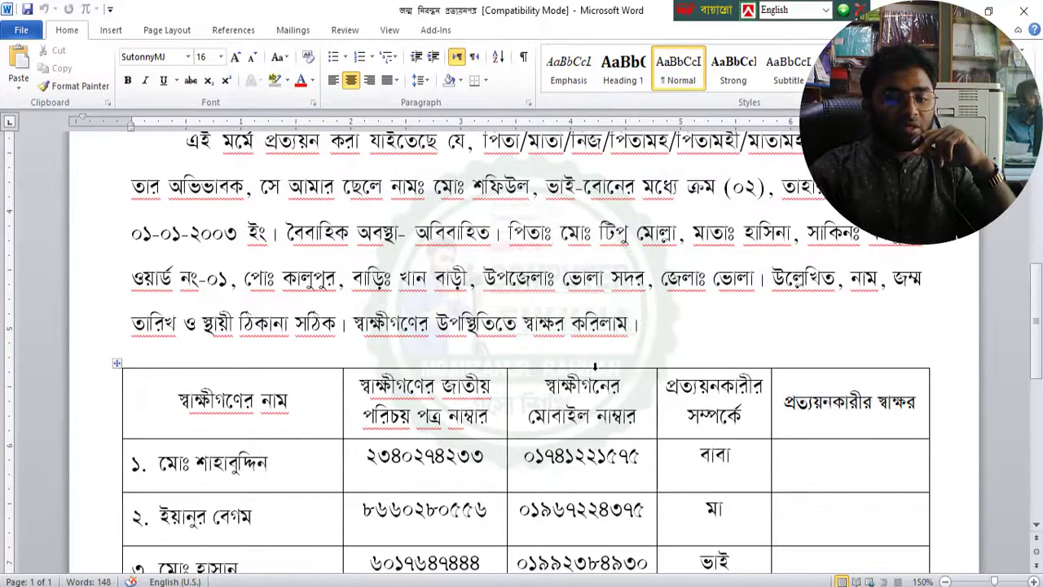
scroll(595, 367, down, 4)
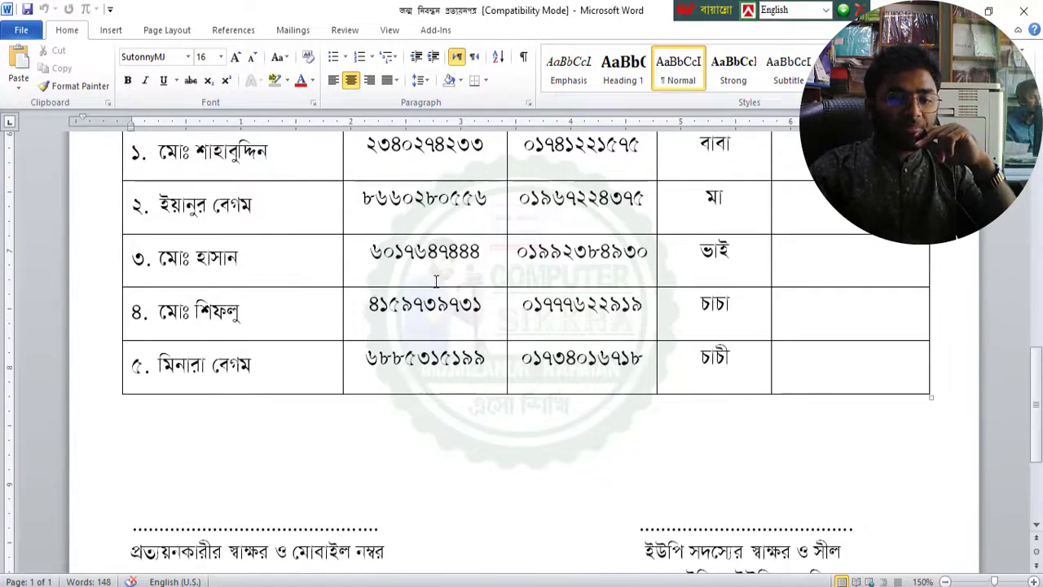
scroll(436, 281, up, 2)
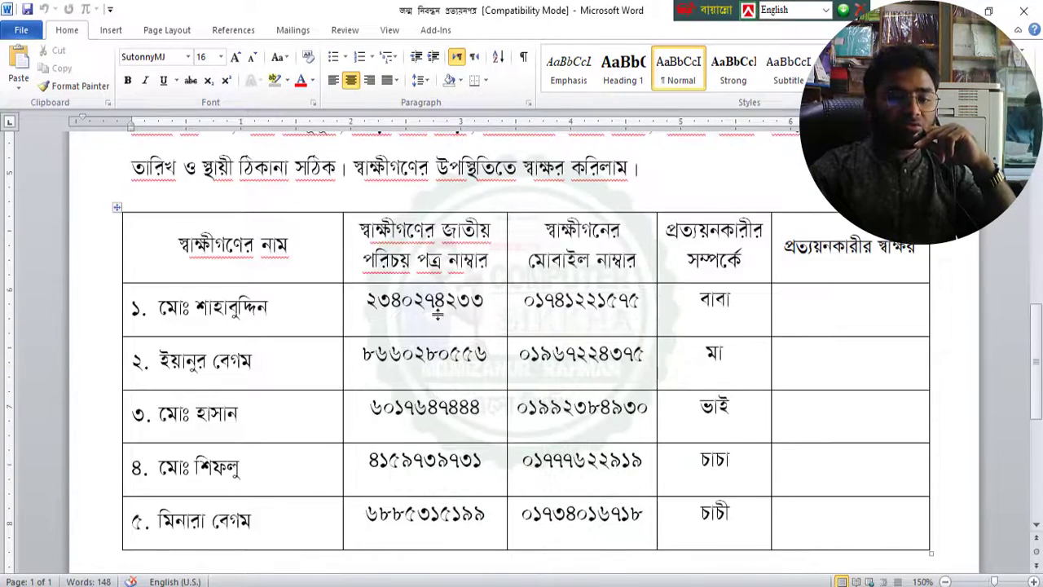
scroll(438, 313, down, 4)
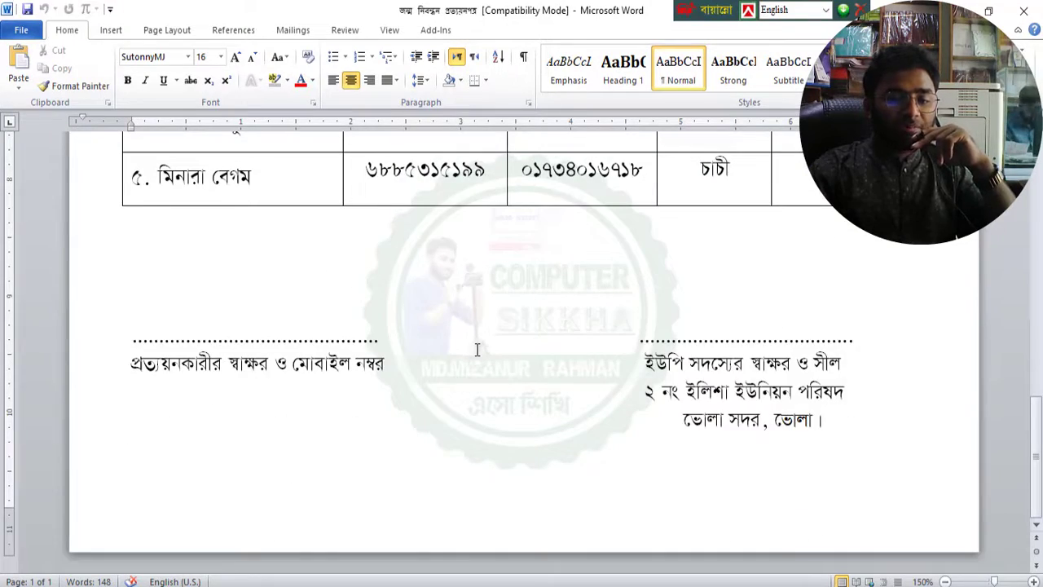
scroll(477, 350, up, 5)
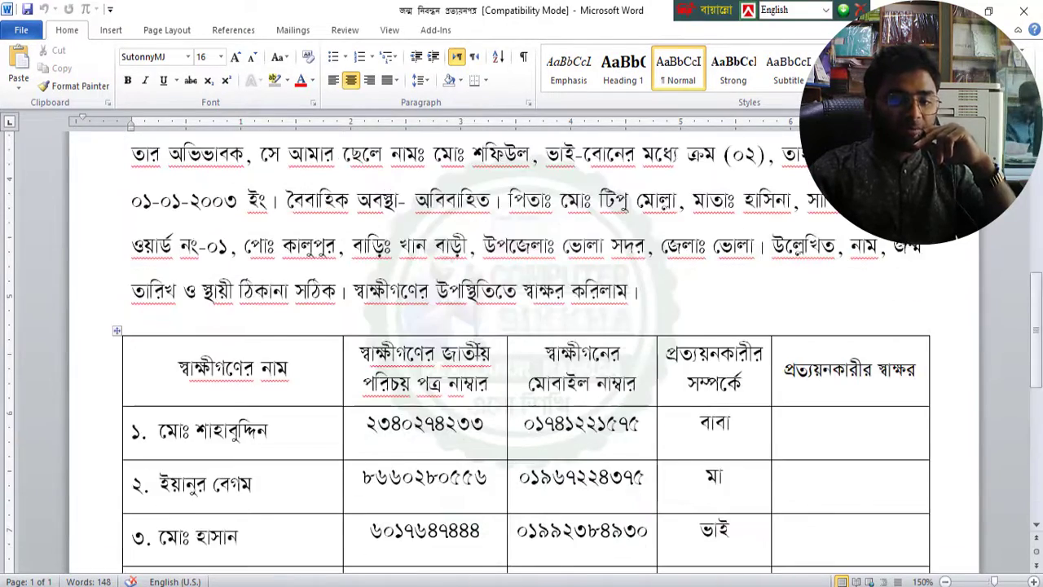
scroll(546, 376, up, 6)
scroll(546, 377, down, 2)
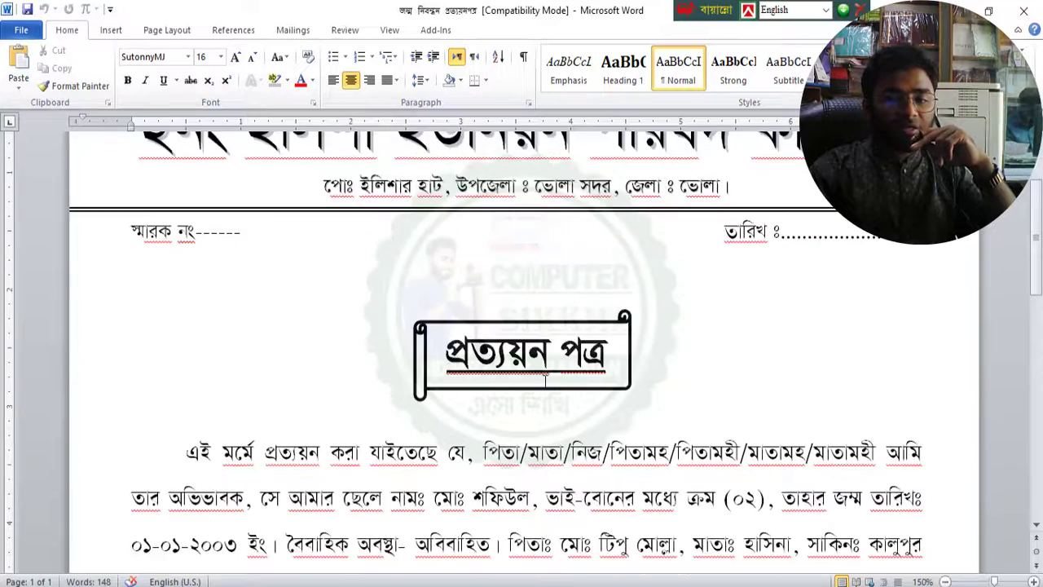
scroll(546, 376, down, 1)
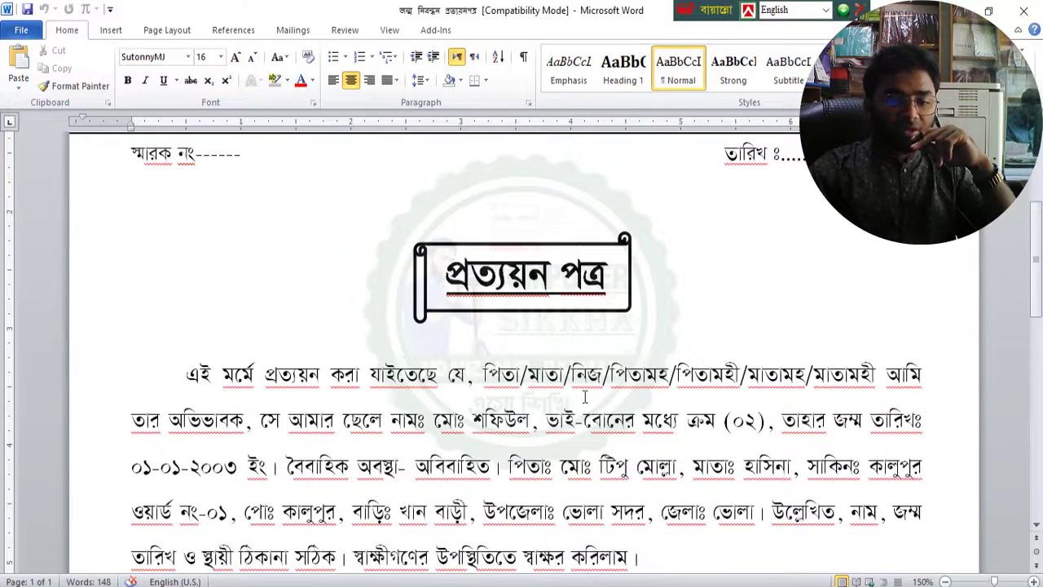
scroll(585, 397, down, 3)
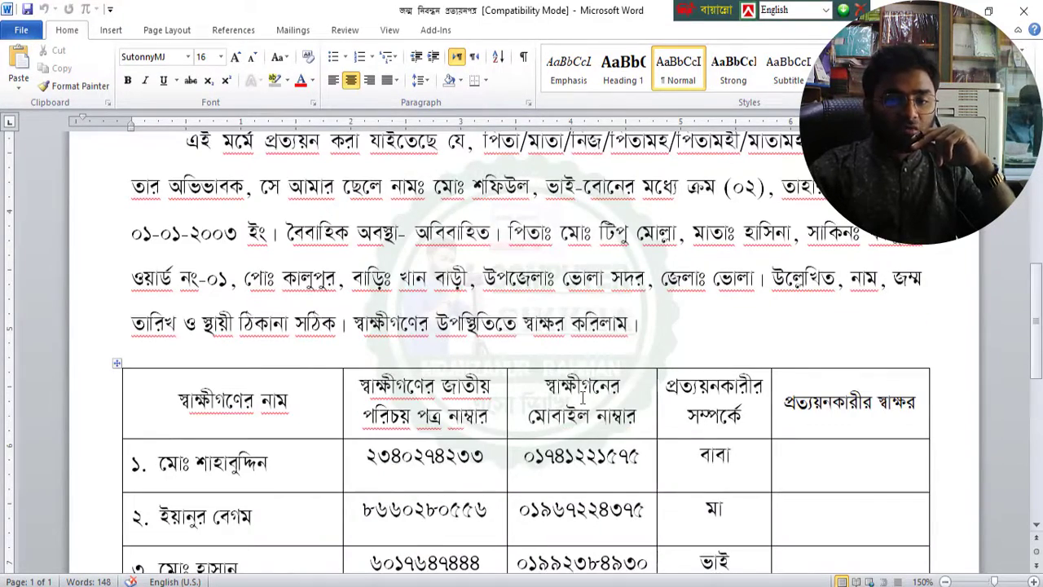
scroll(582, 397, down, 4)
scroll(582, 396, up, 9)
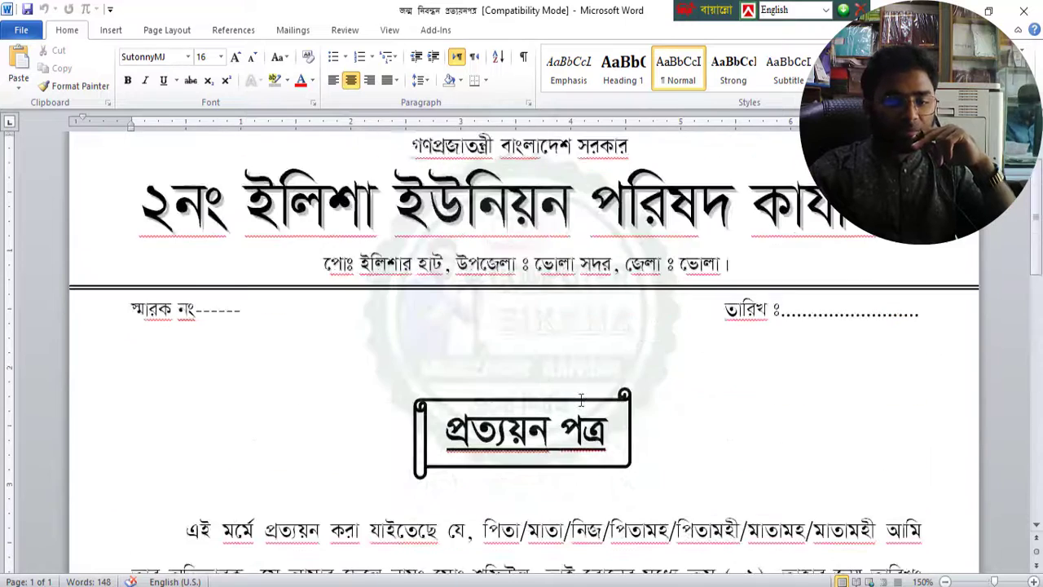
scroll(581, 399, up, 1)
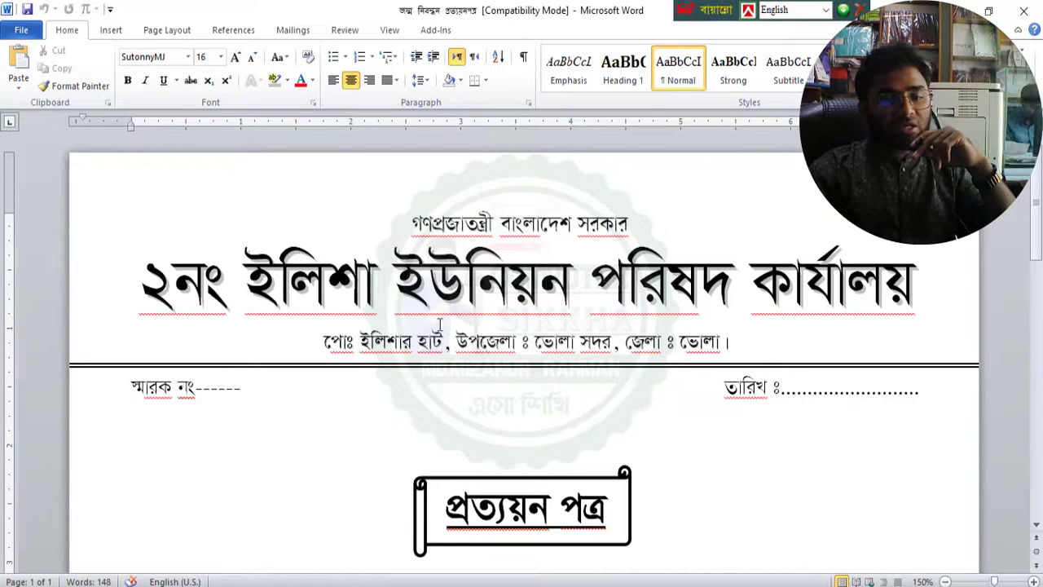
scroll(489, 348, down, 5)
scroll(494, 348, down, 15)
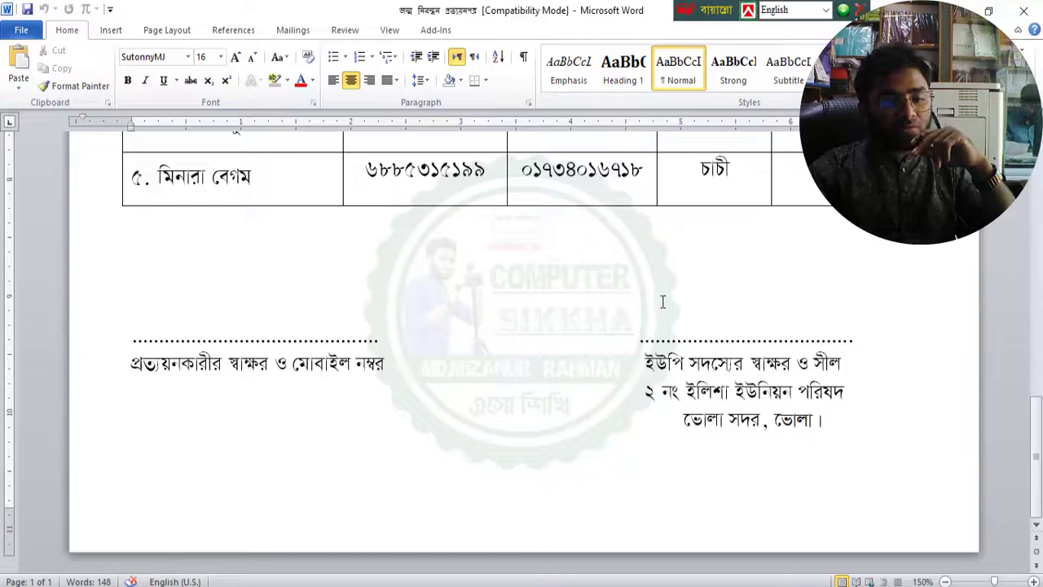
scroll(657, 314, up, 20)
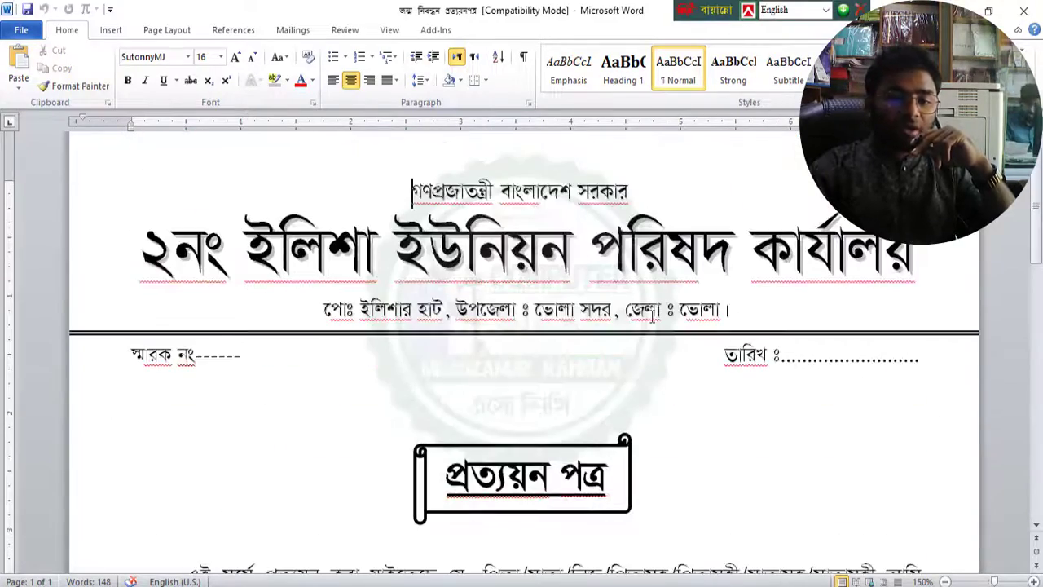
scroll(652, 316, down, 10)
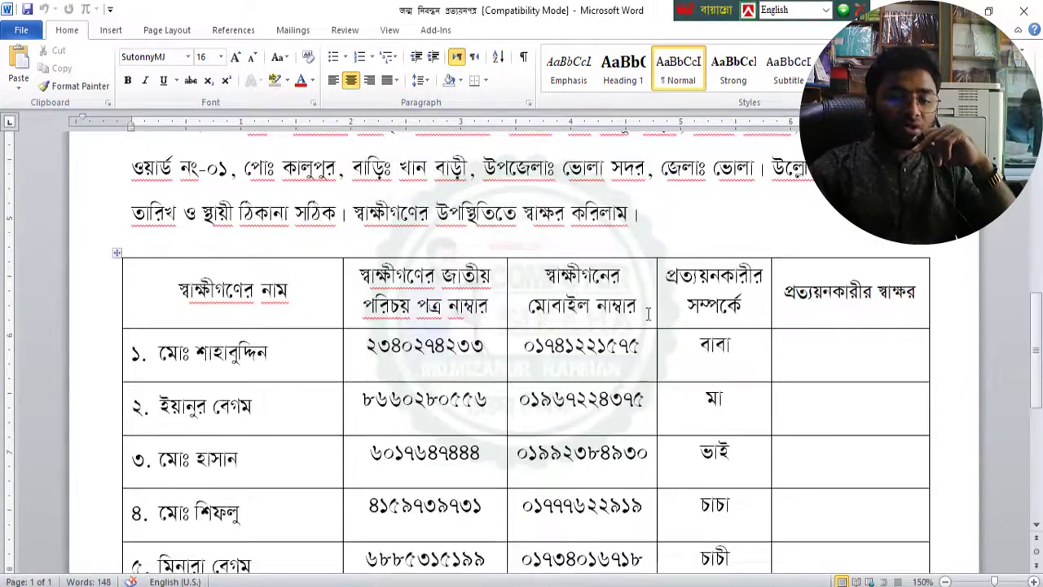
scroll(649, 314, down, 8)
scroll(658, 335, down, 2)
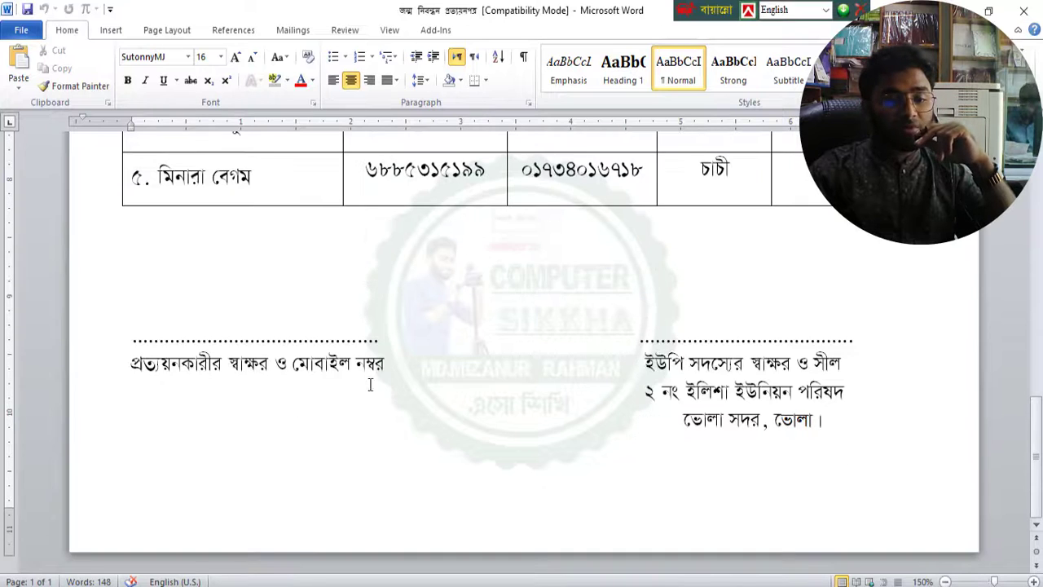
- Right-align the right-hand signature dotted line in the certificate
drag(128, 336, 428, 334)
click(428, 334)
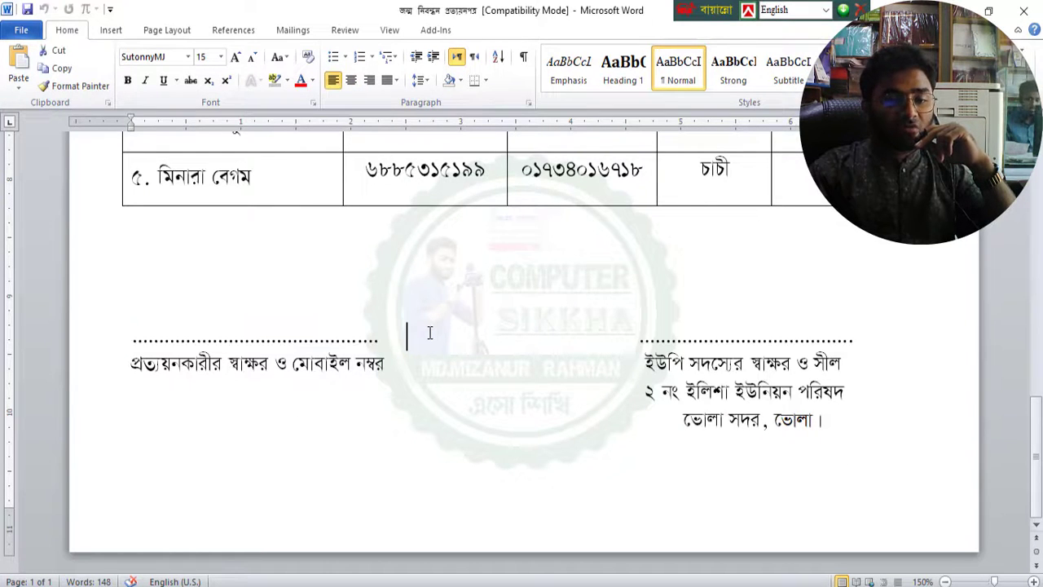
drag(633, 333, 823, 330)
click(822, 331)
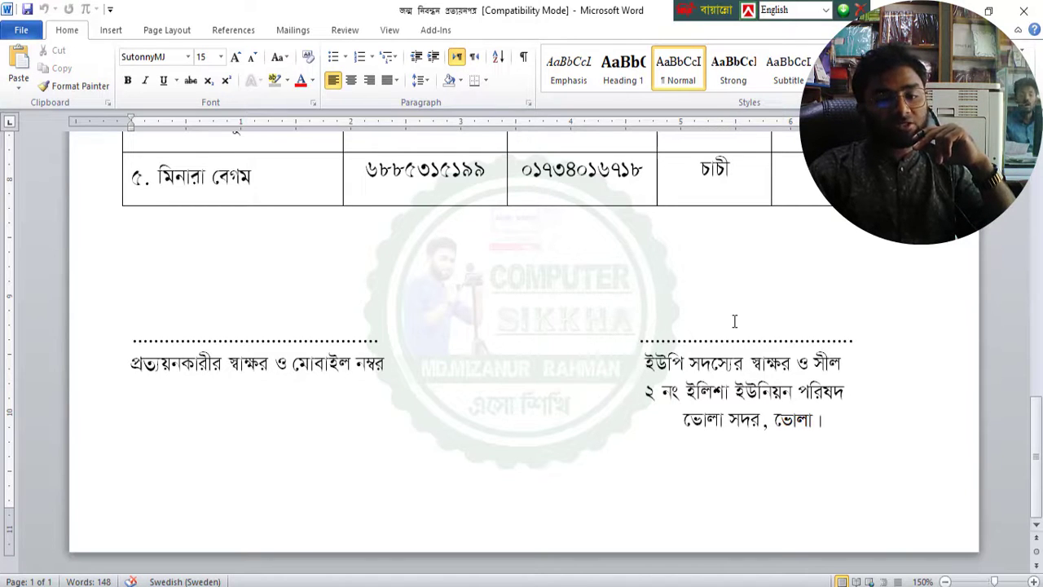
key(ctrl+r)
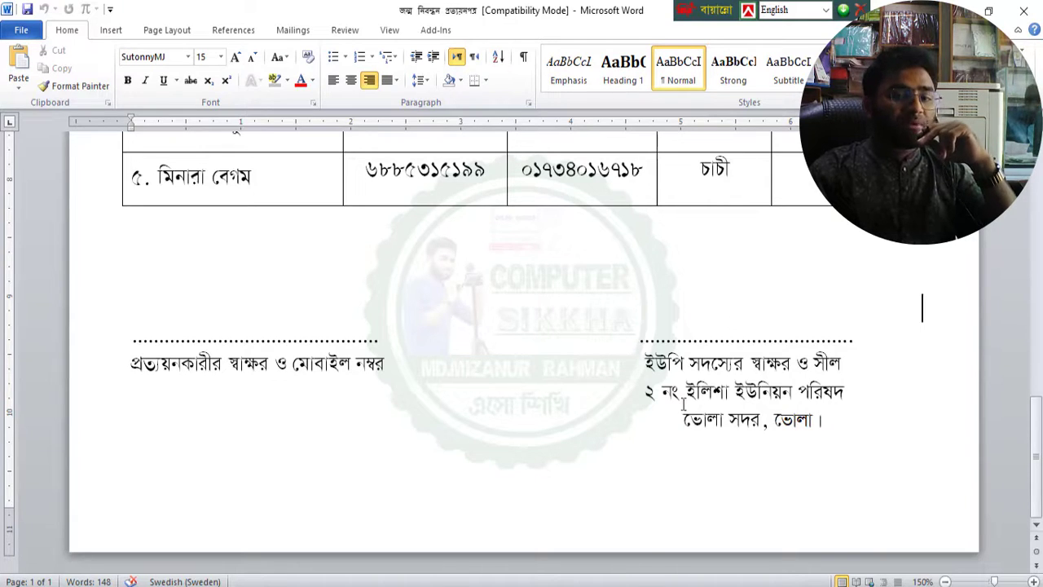
scroll(745, 334, up, 10)
scroll(758, 346, up, 3)
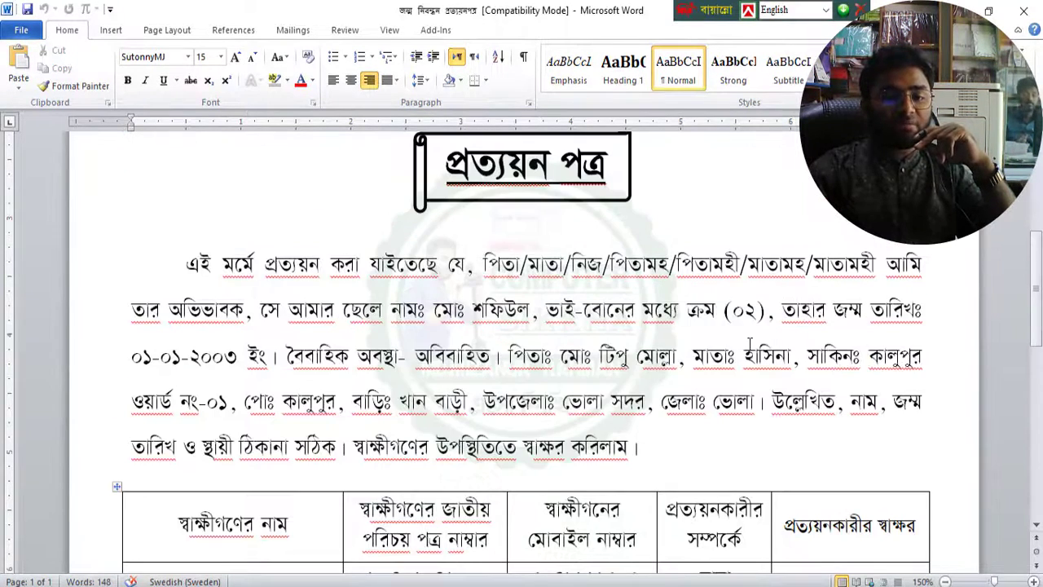
scroll(750, 344, up, 6)
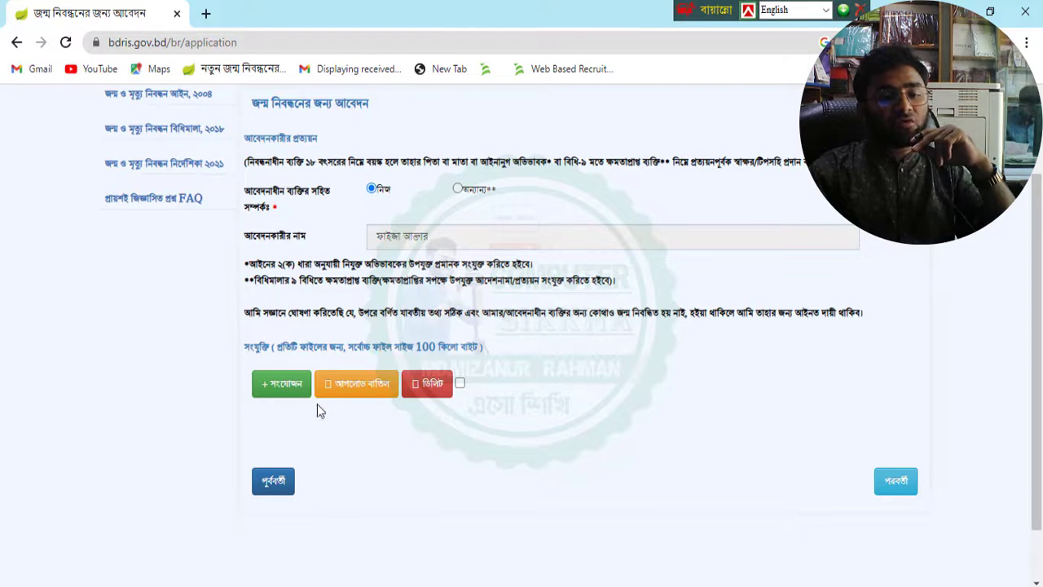
- Browse the attachment file picker and preview the certificate image in Photos
click(293, 395)
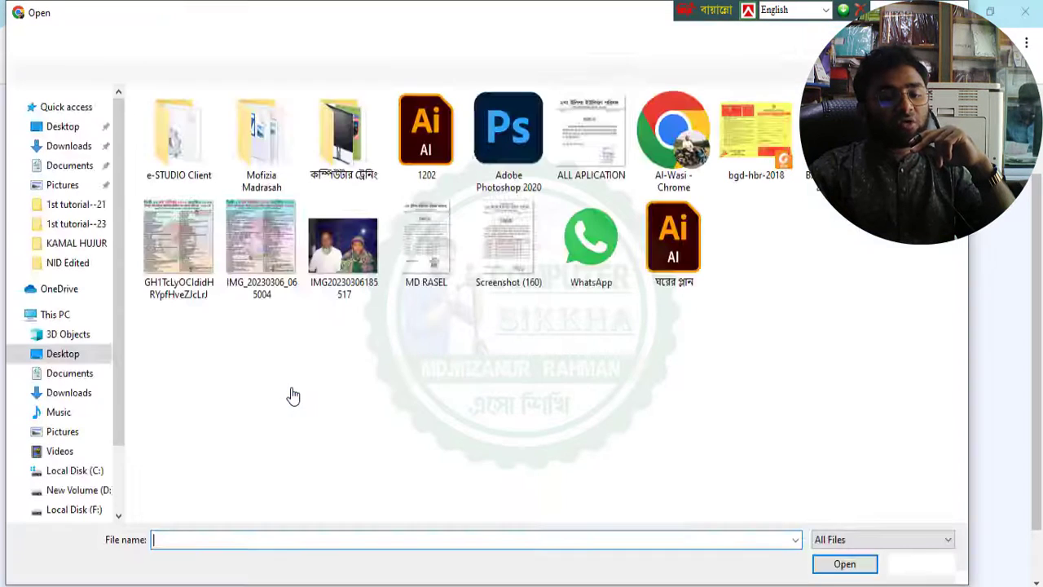
click(506, 229)
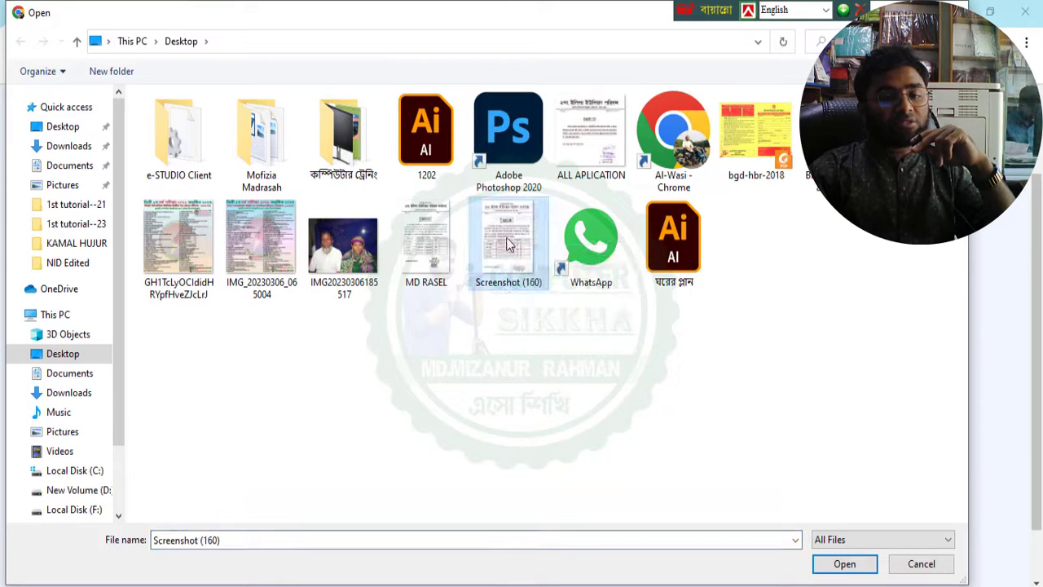
right_click(506, 238)
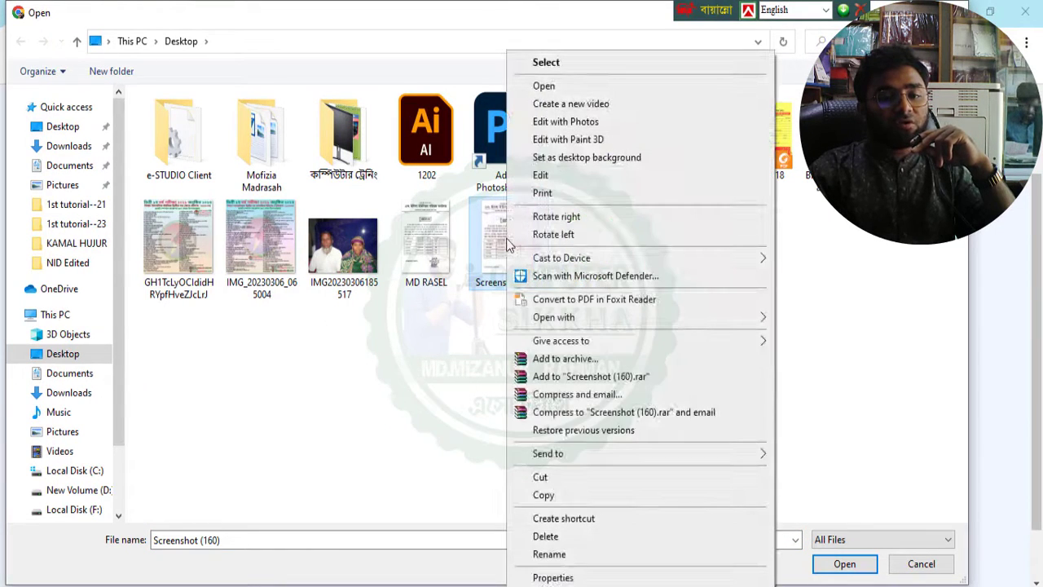
click(466, 349)
click(439, 247)
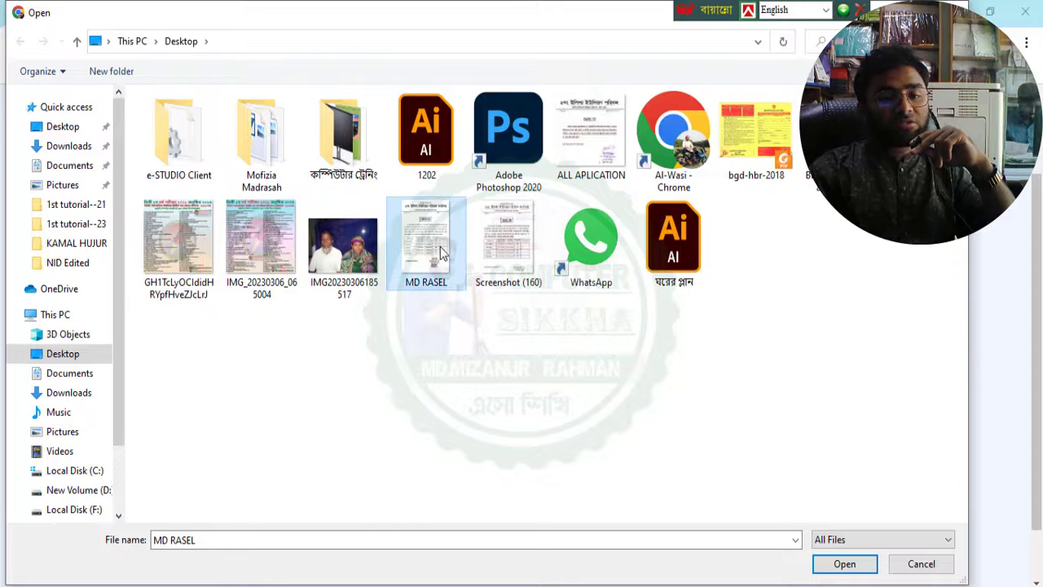
right_click(438, 246)
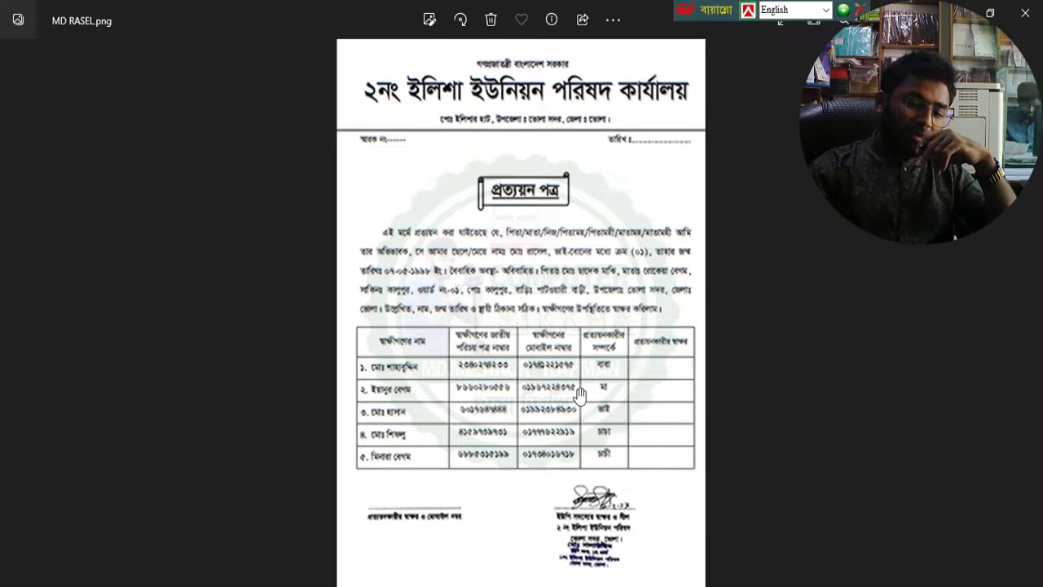
click(1025, 13)
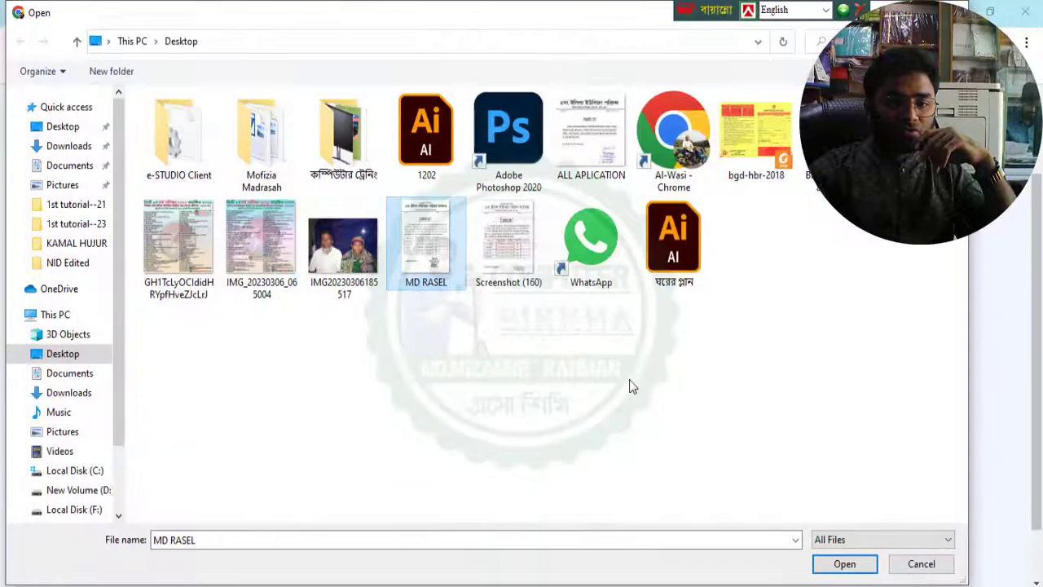
- Reopen the file picker and select the certificate image as the attachment
click(952, 11)
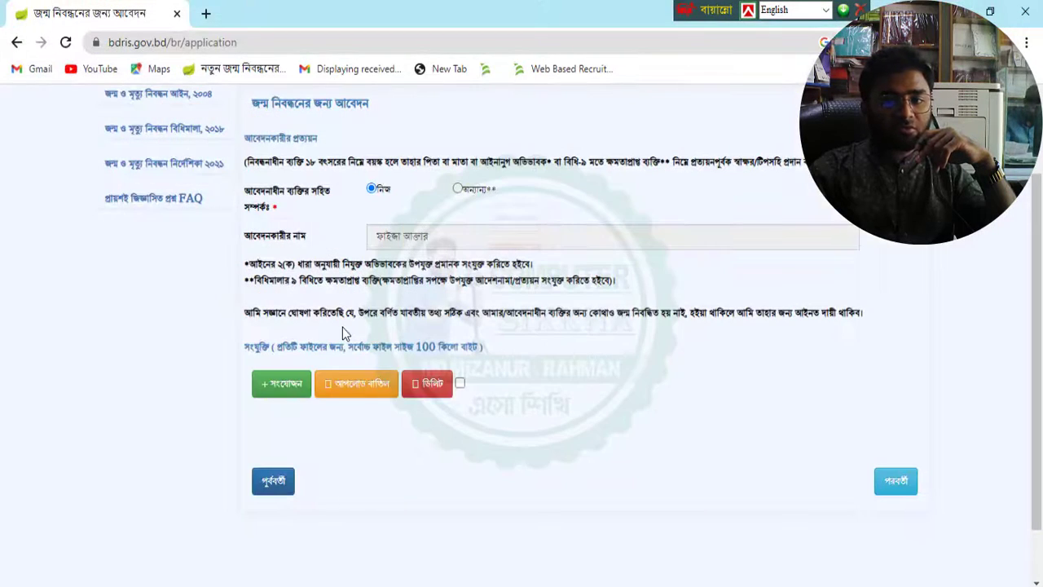
click(282, 391)
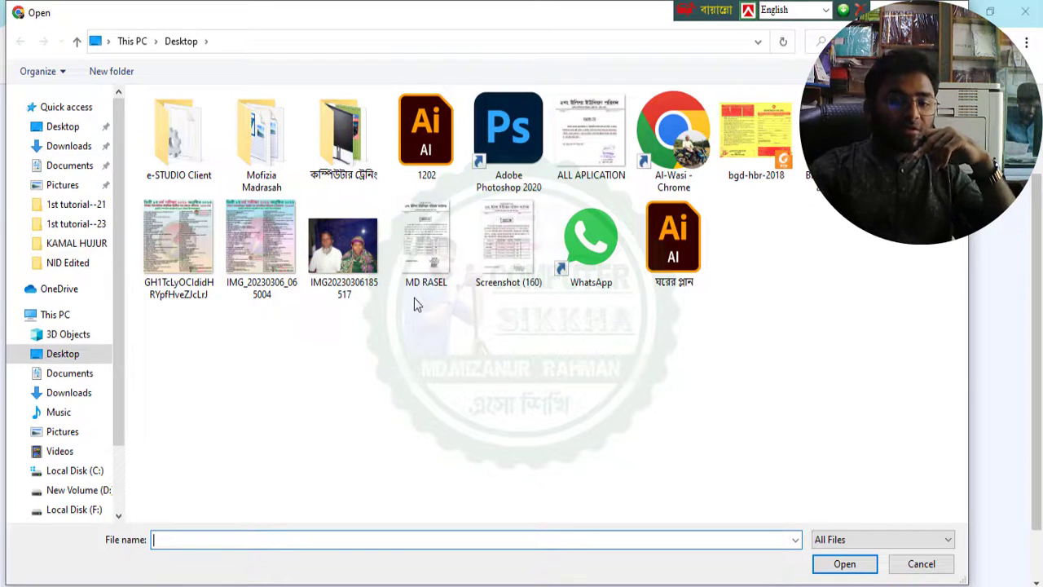
double_click(423, 255)
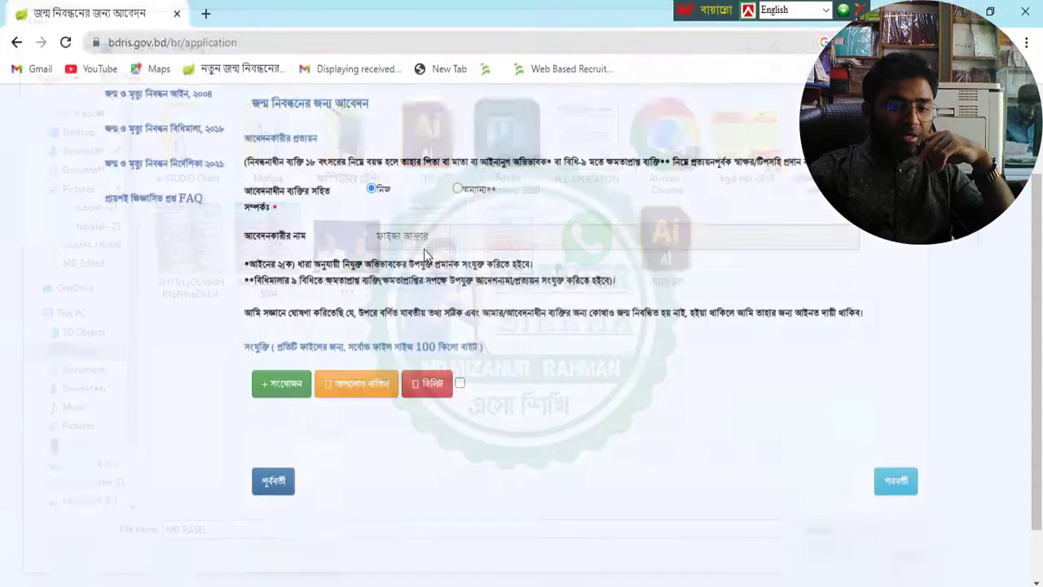
- Classify the image as চিকিৎসক কর্তৃক প্রত্যয়ন পত্র and upload it (78.28 KB)
scroll(646, 427, down, 2)
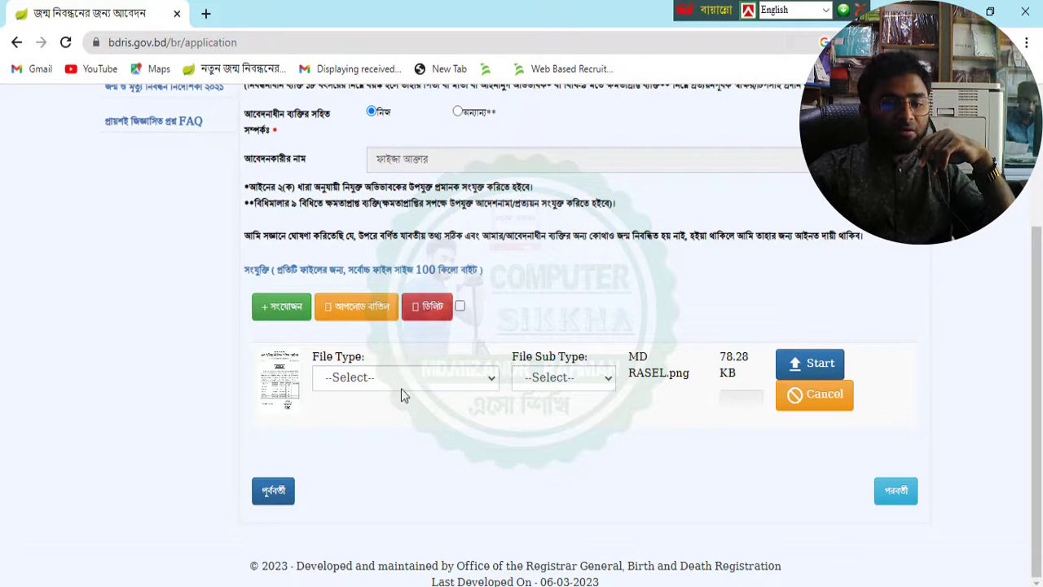
click(482, 382)
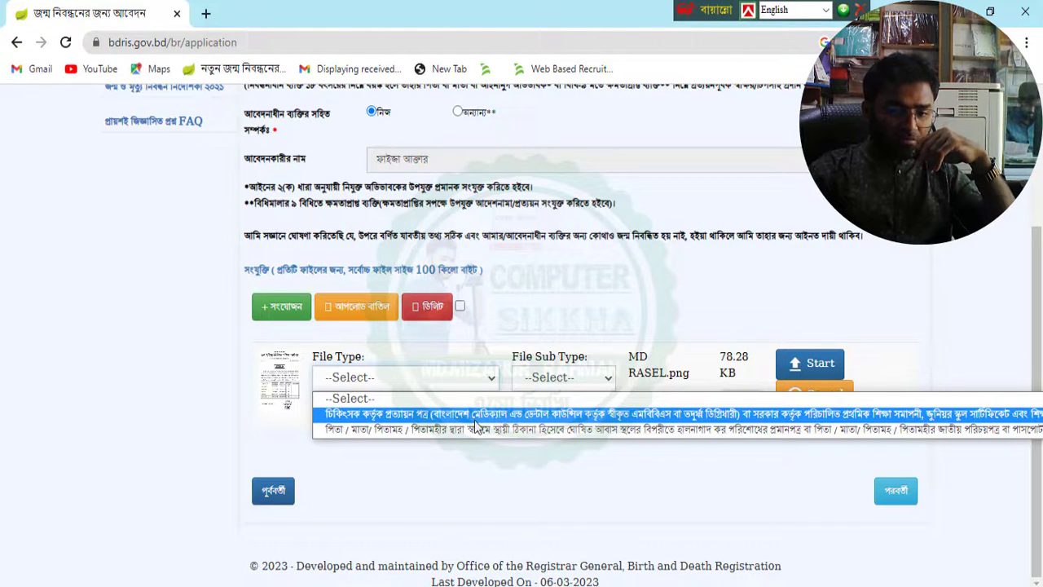
click(479, 415)
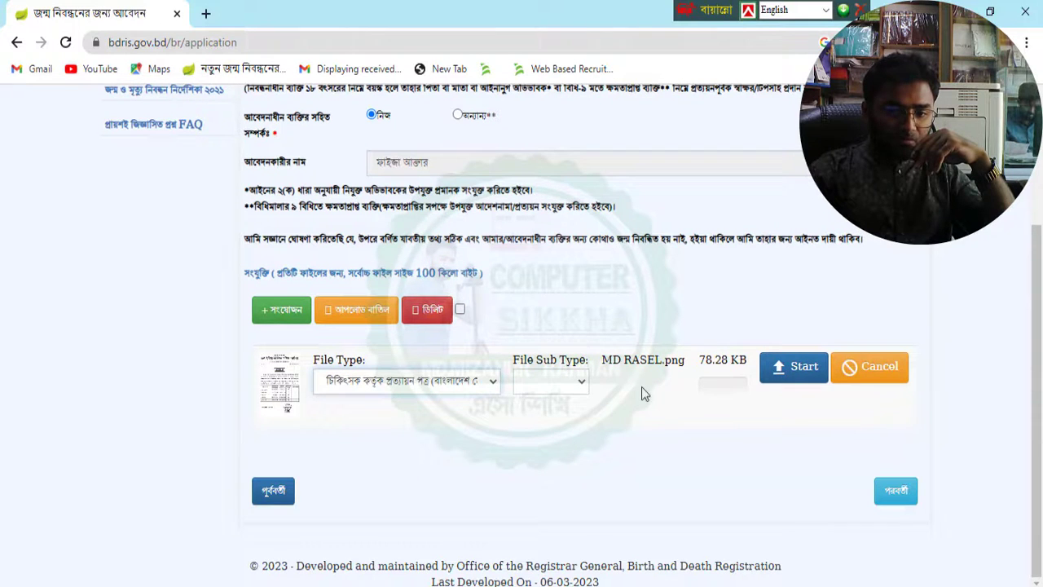
click(789, 371)
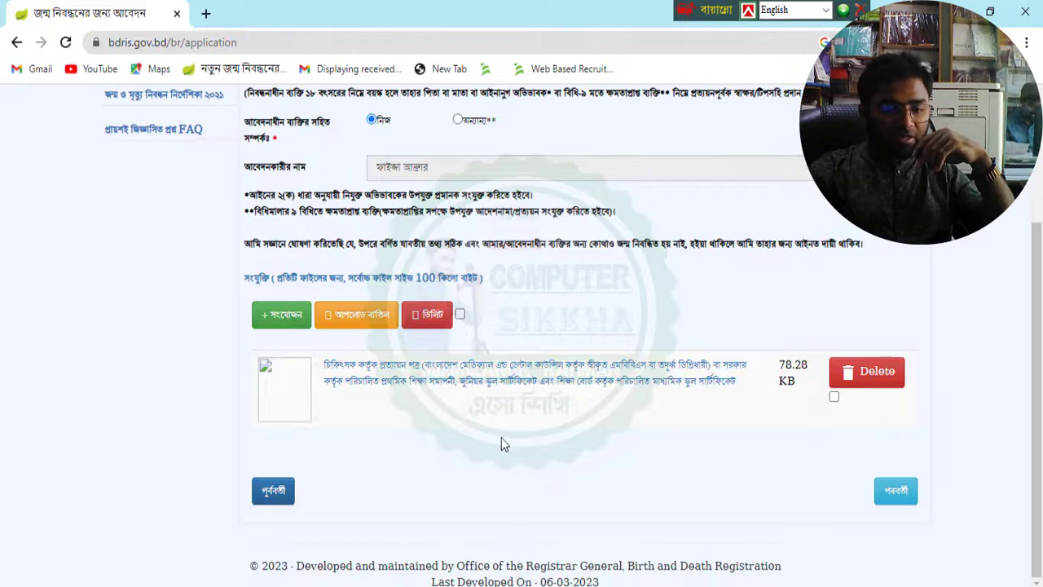
click(287, 316)
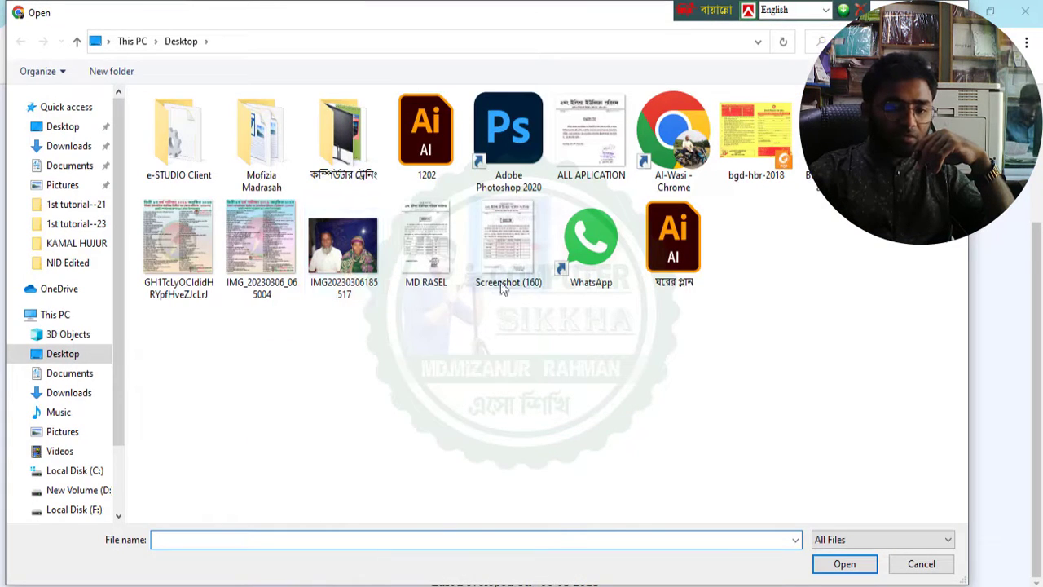
- Attach the same image again as the parents' permanent-address proof and upload it
double_click(439, 245)
scroll(597, 394, down, 2)
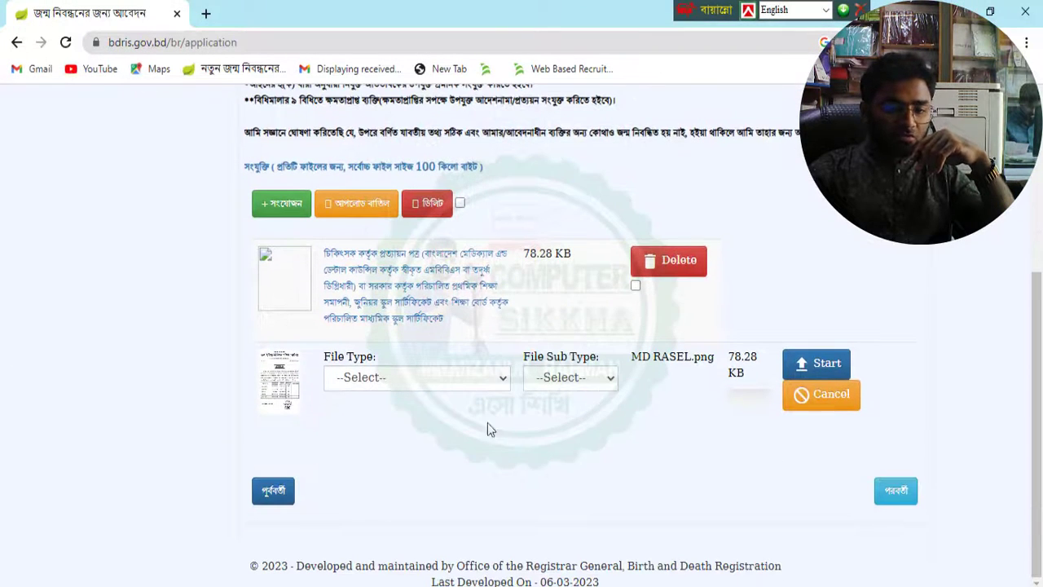
click(405, 379)
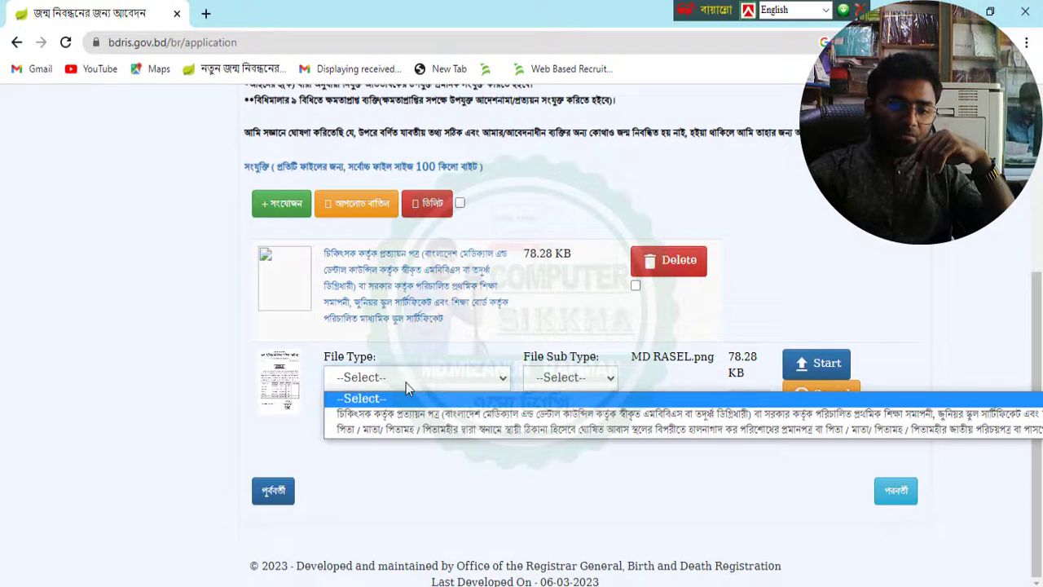
click(419, 433)
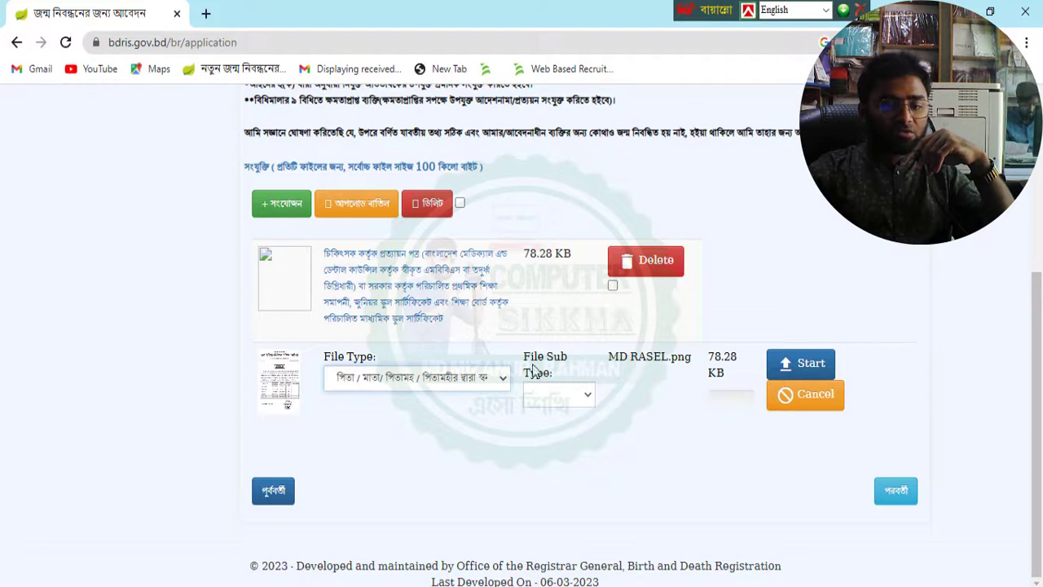
click(795, 365)
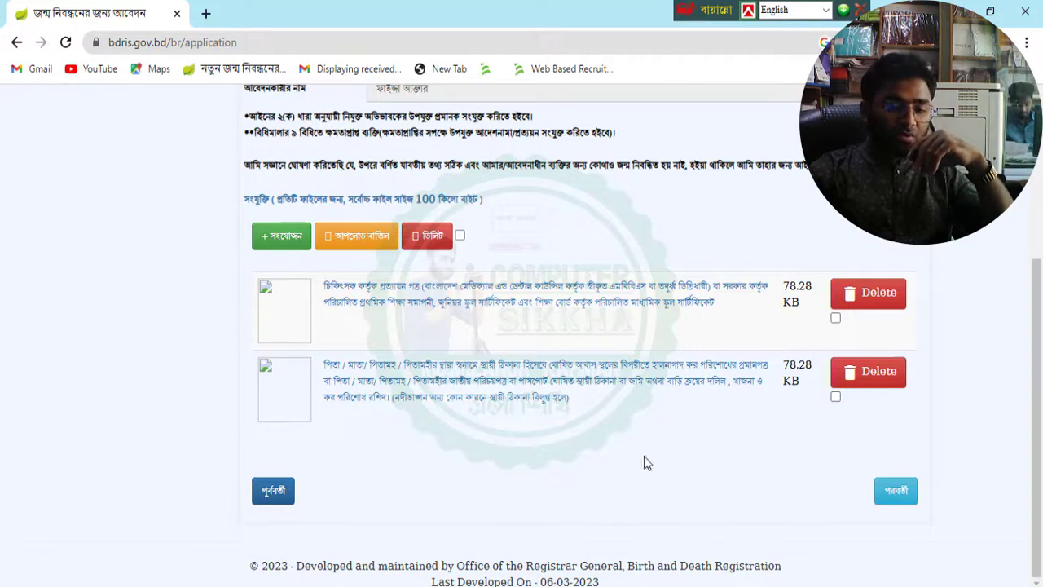
scroll(847, 478, up, 3)
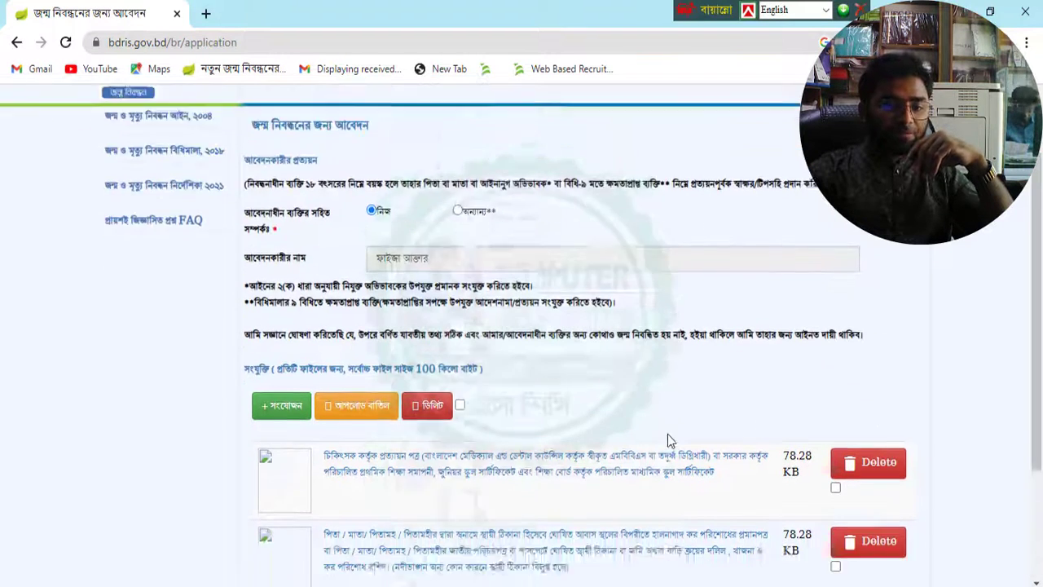
scroll(677, 432, down, 3)
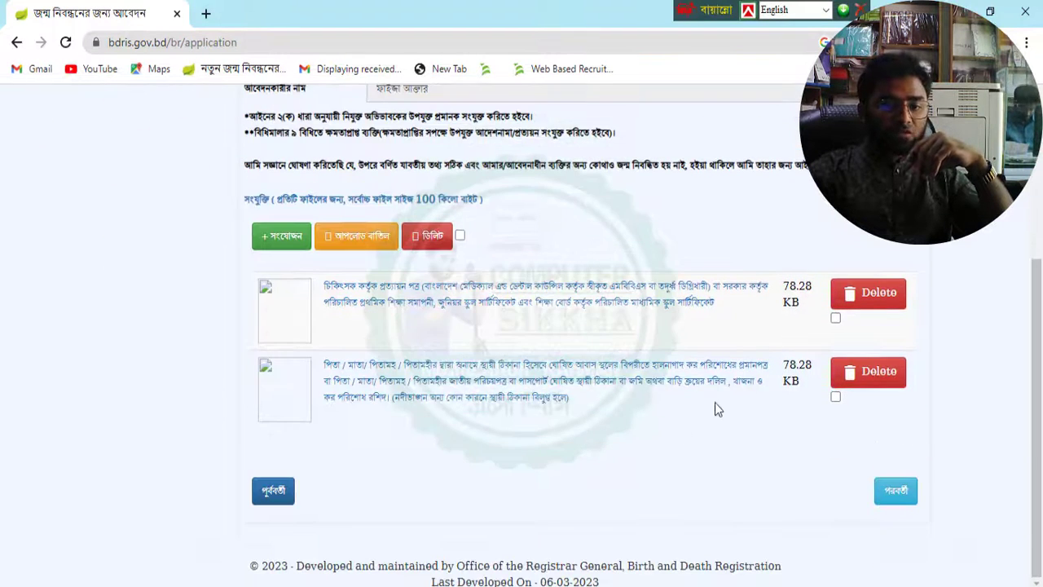
- Go to the review page and scroll the summary down to the email, phone and OTP fields
click(897, 491)
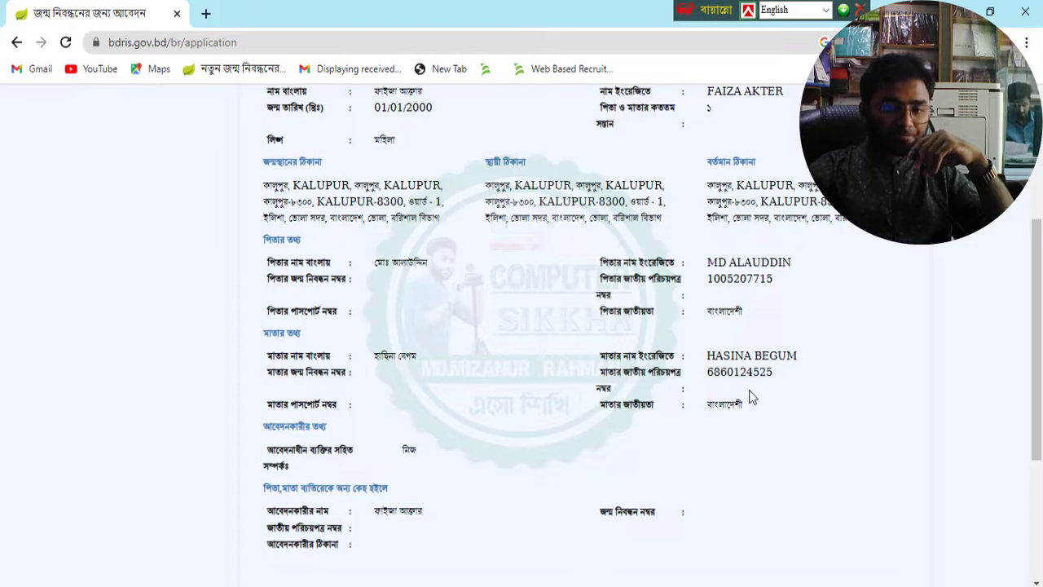
scroll(750, 396, up, 3)
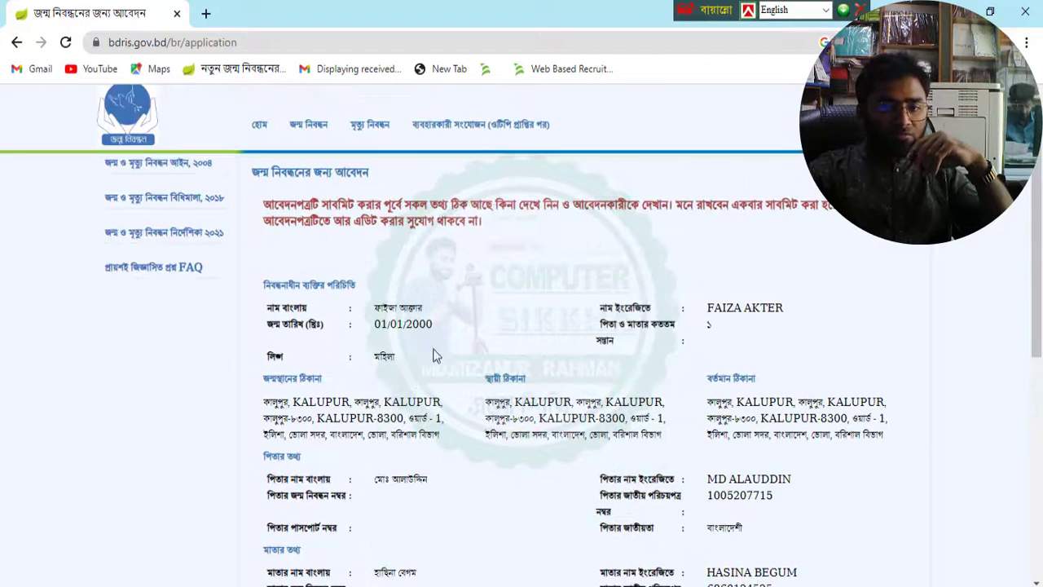
scroll(410, 342, down, 2)
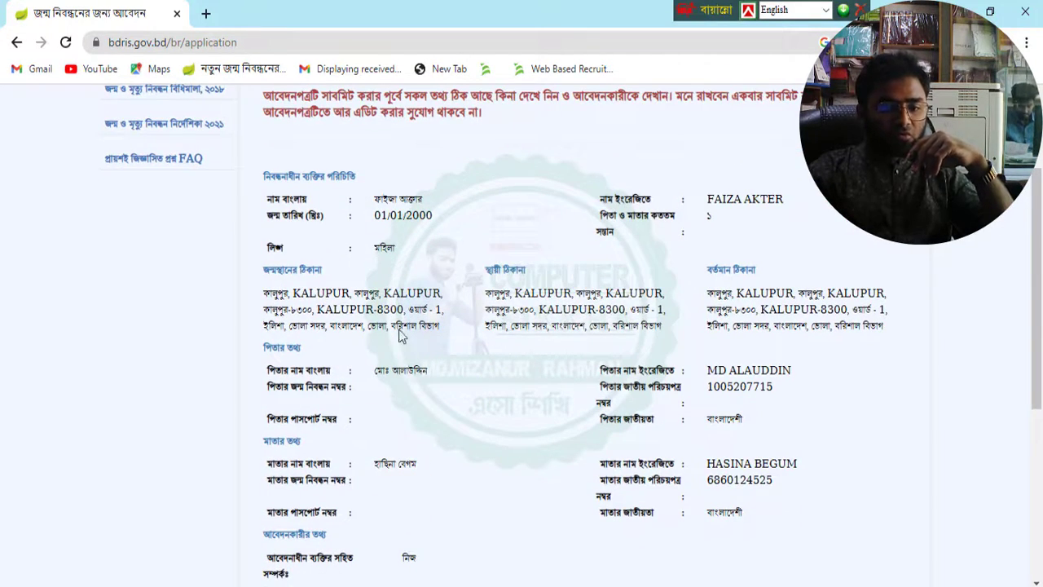
scroll(538, 378, down, 2)
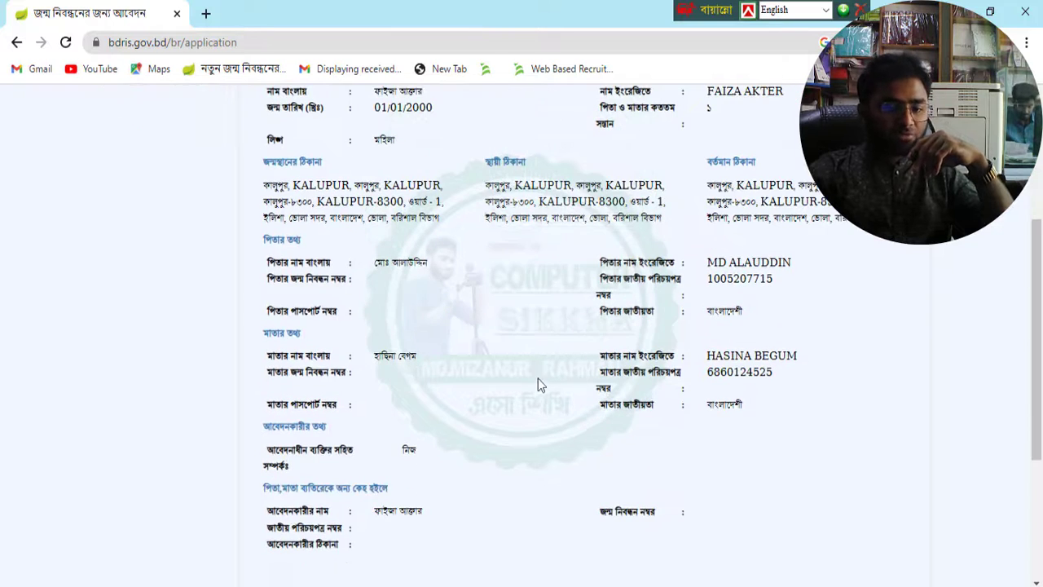
scroll(753, 359, down, 2)
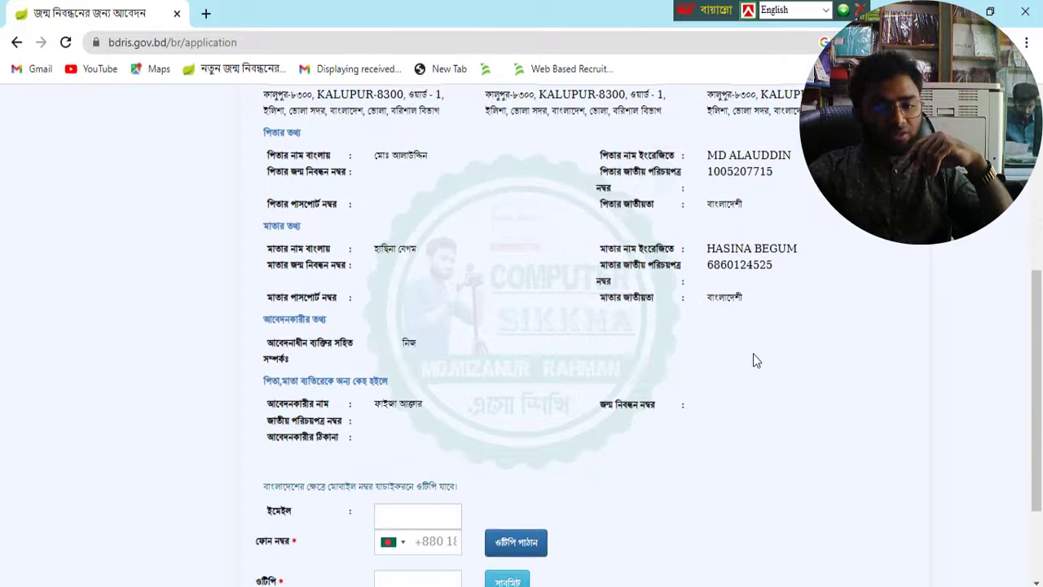
scroll(822, 342, up, 2)
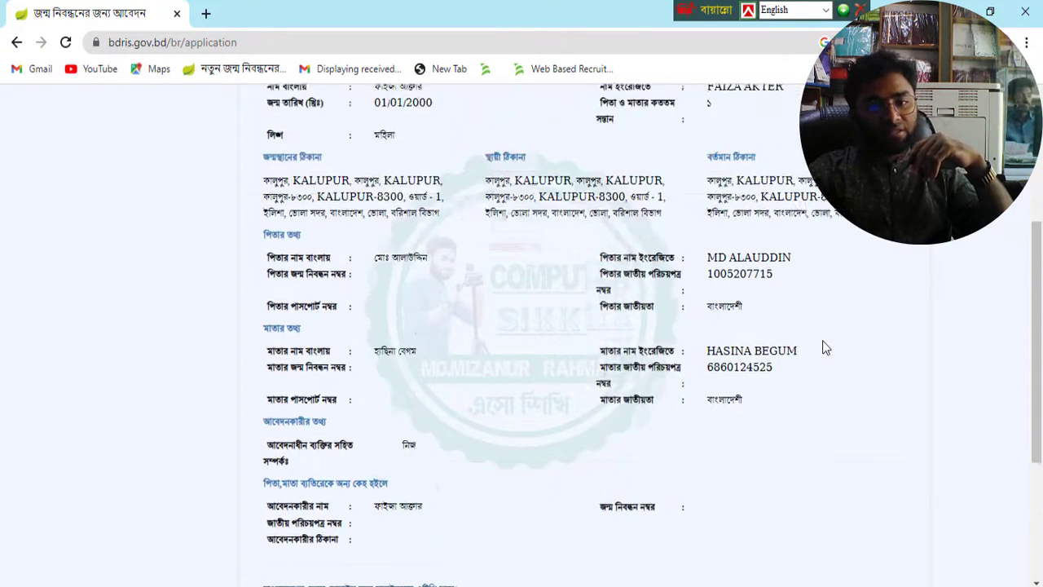
scroll(823, 318, up, 3)
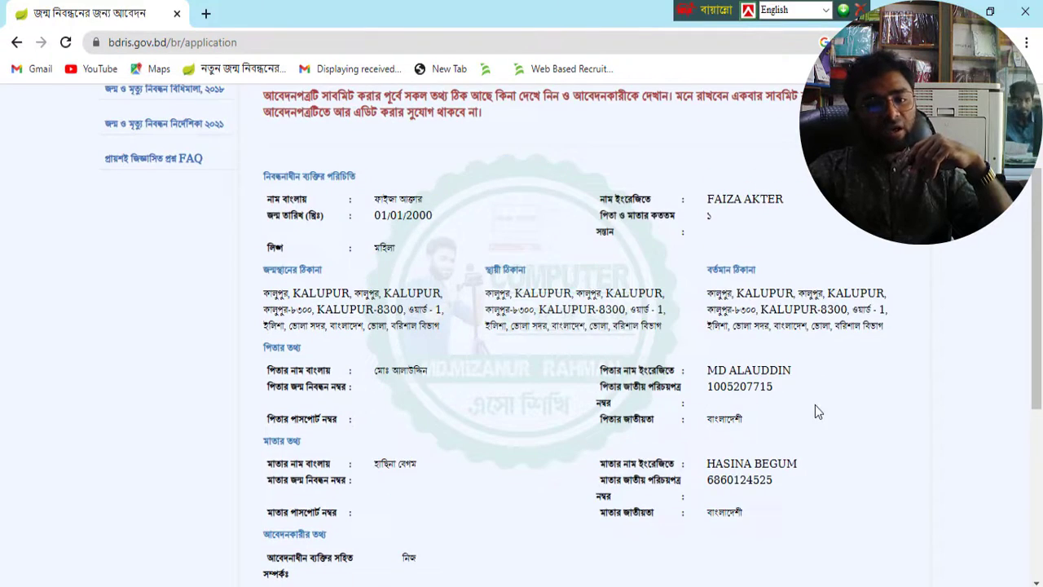
scroll(816, 410, up, 1)
scroll(816, 410, down, 4)
scroll(817, 410, down, 3)
scroll(769, 293, up, 1)
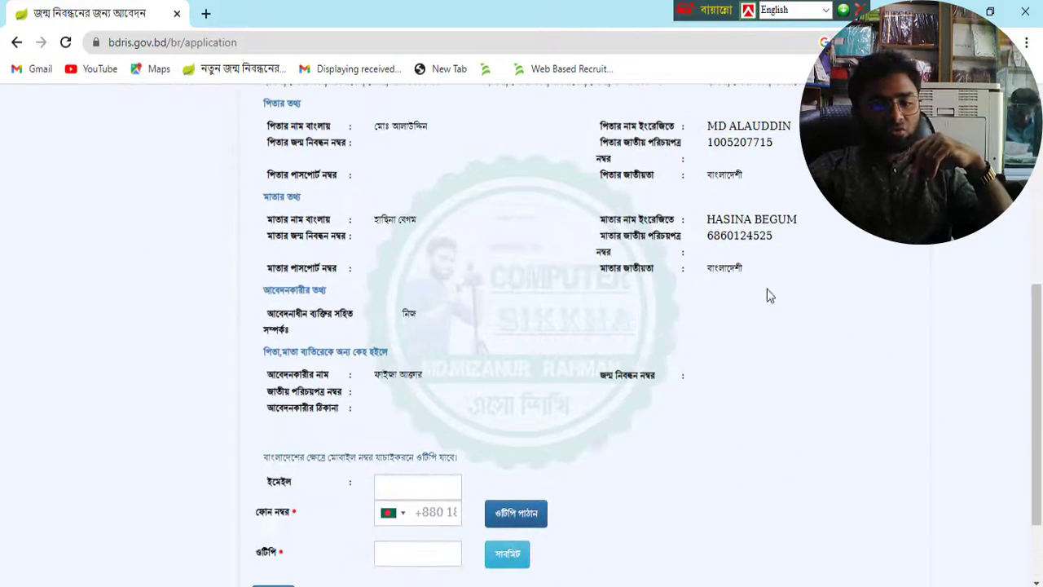
scroll(787, 294, down, 2)
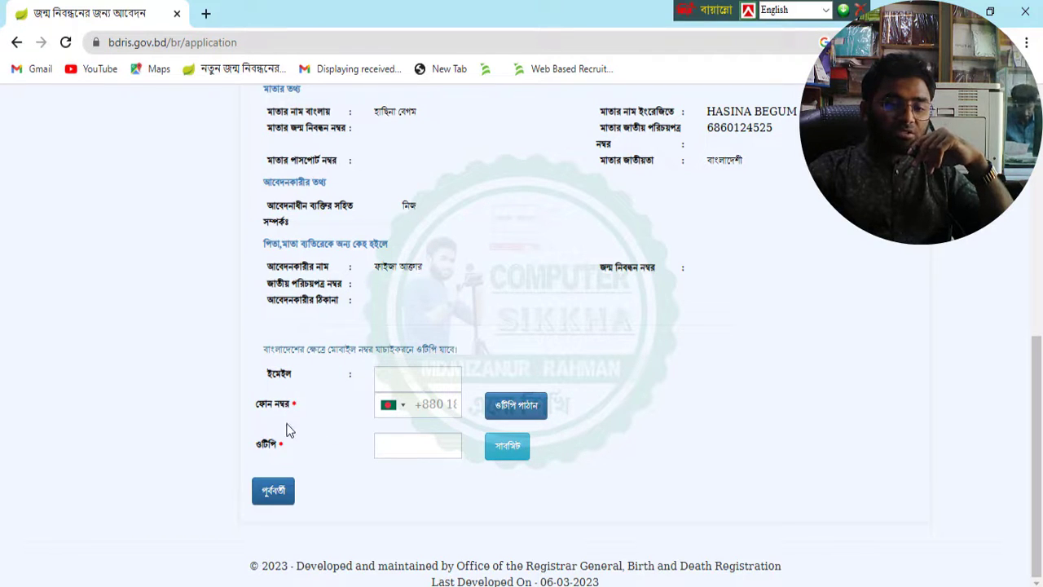
- Enter the applicant's mobile number and request a one-time code to that phone
click(446, 403)
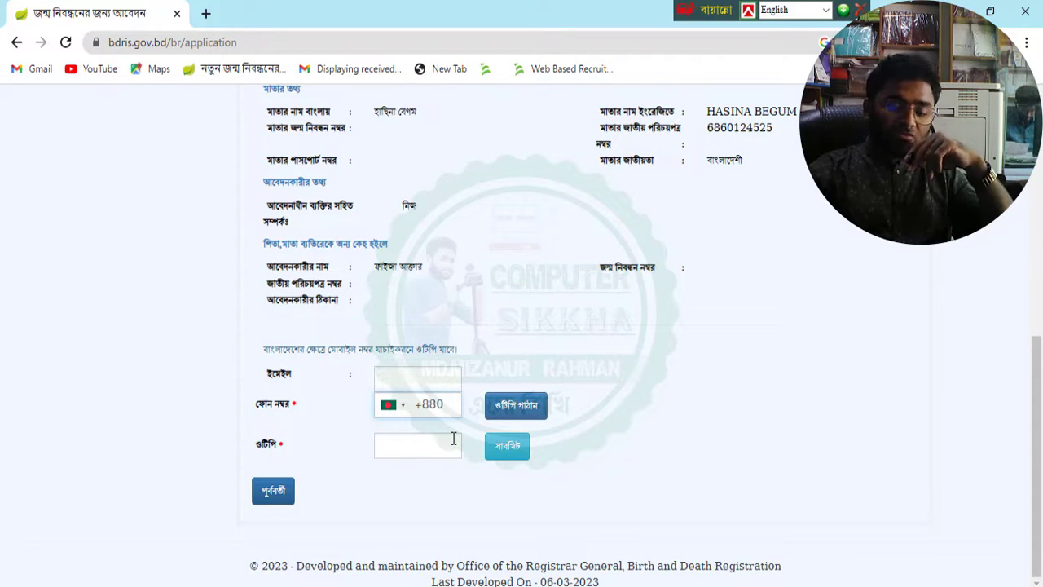
text(1)
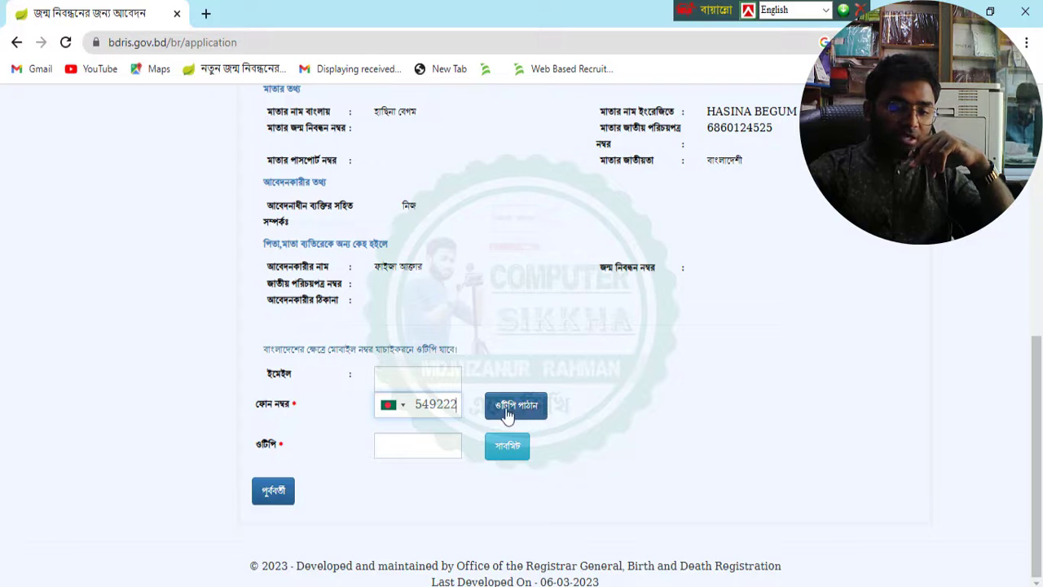
click(522, 416)
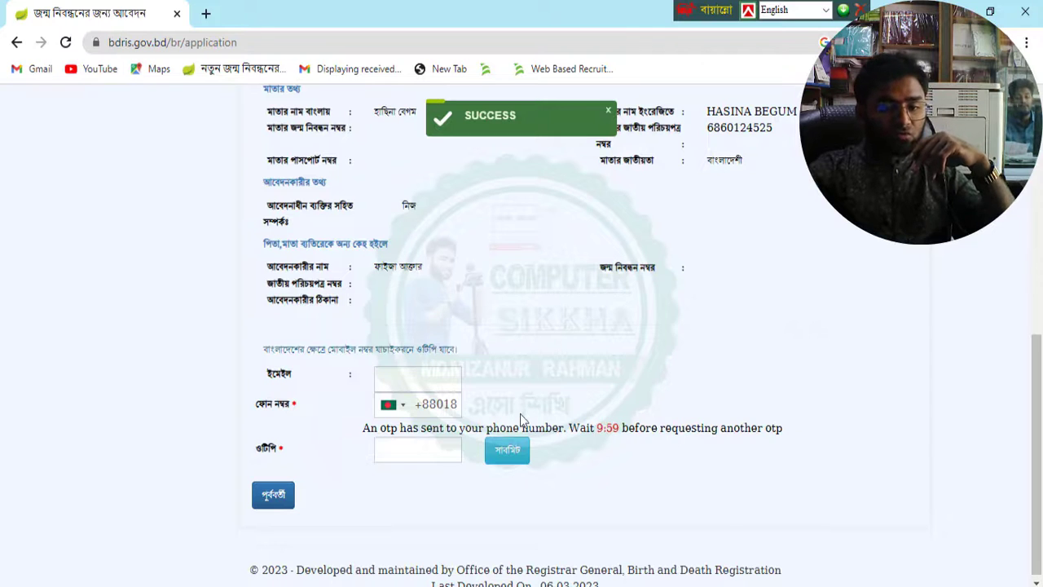
- Enter the received one-time code in the OTP field and submit the application
click(456, 449)
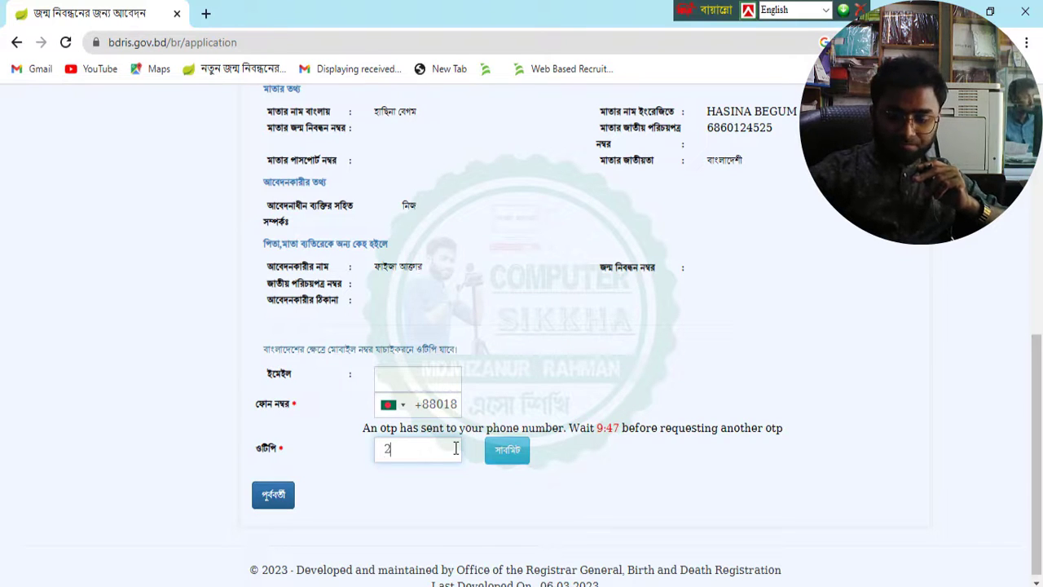
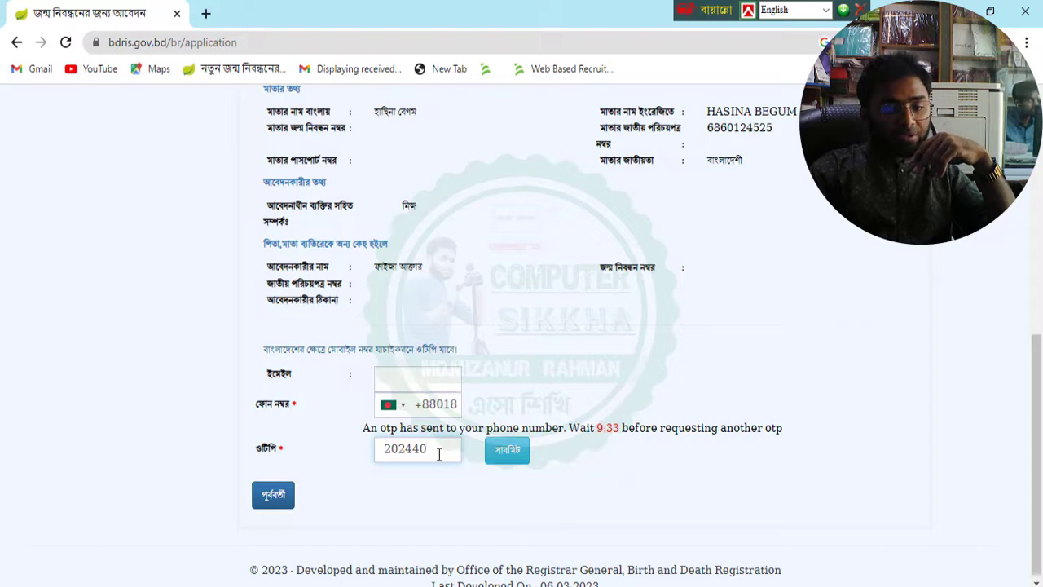
drag(430, 447, 373, 451)
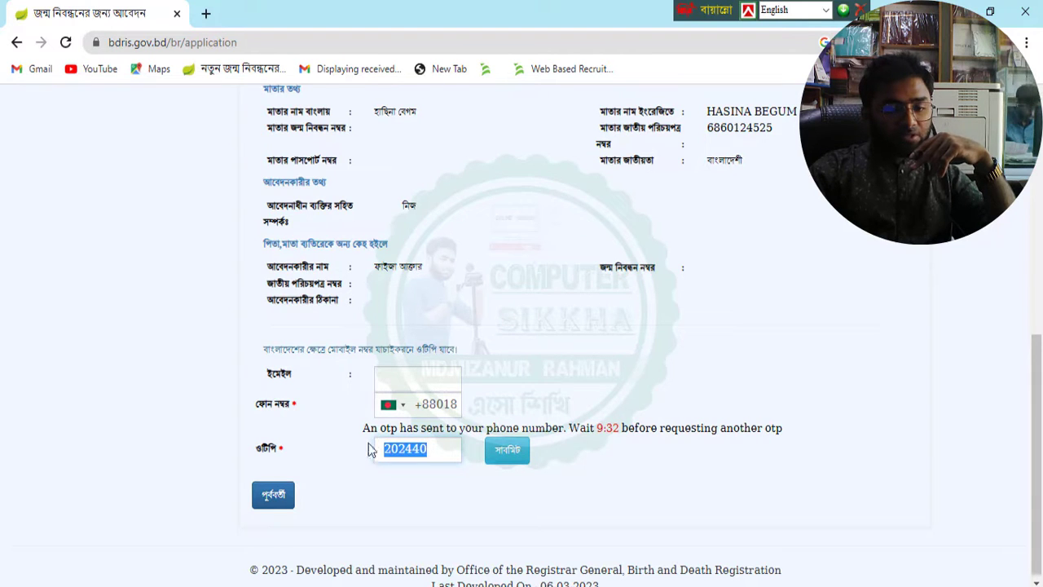
click(441, 455)
drag(438, 448, 378, 448)
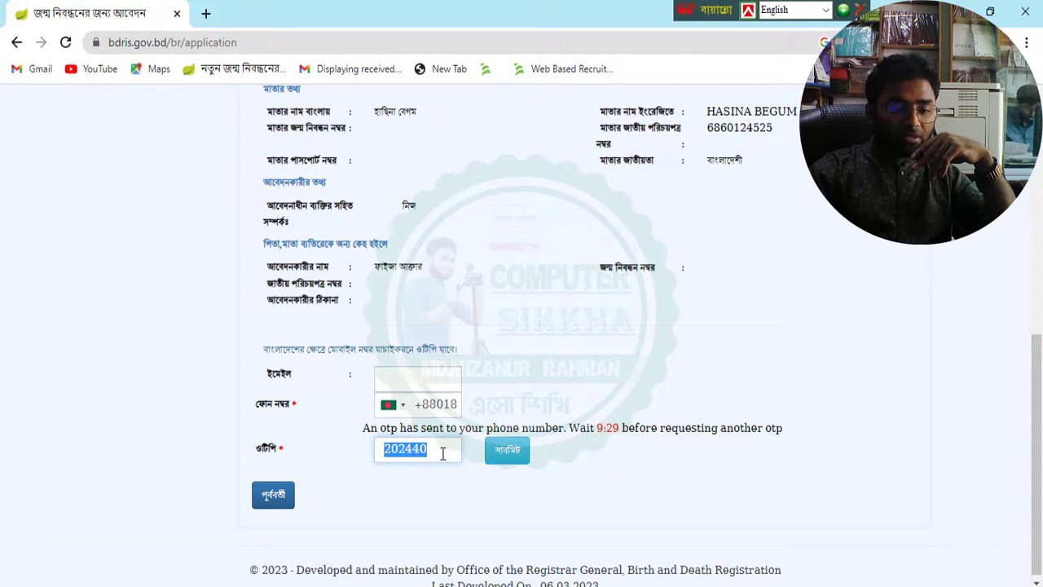
click(443, 454)
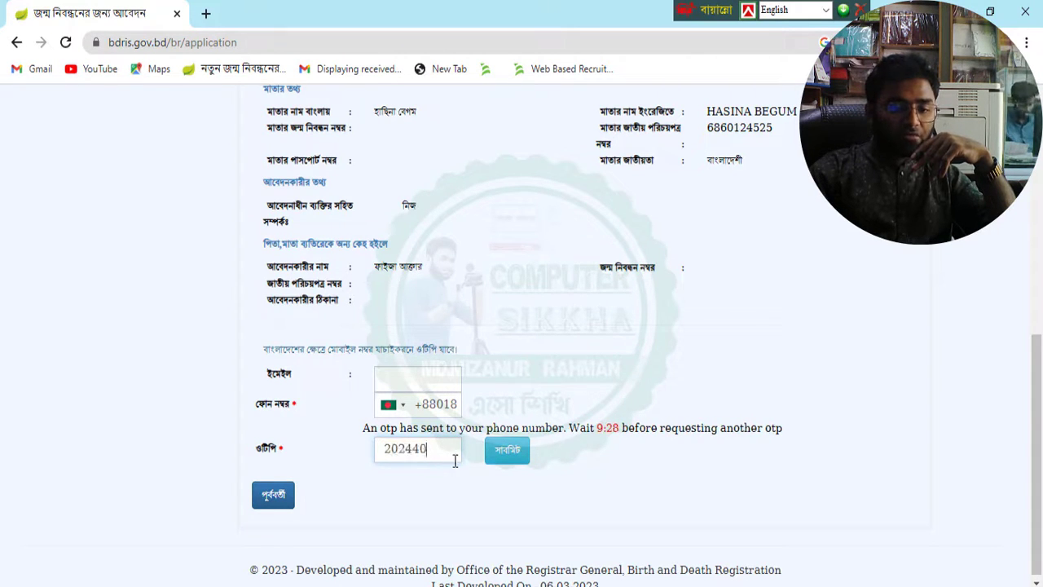
click(508, 453)
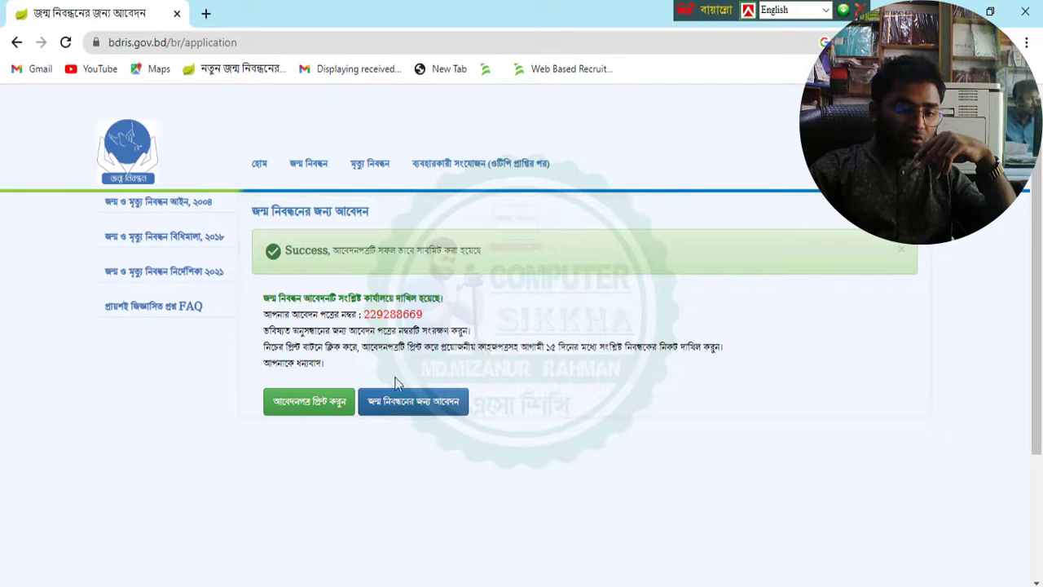
drag(437, 317, 364, 314)
click(370, 315)
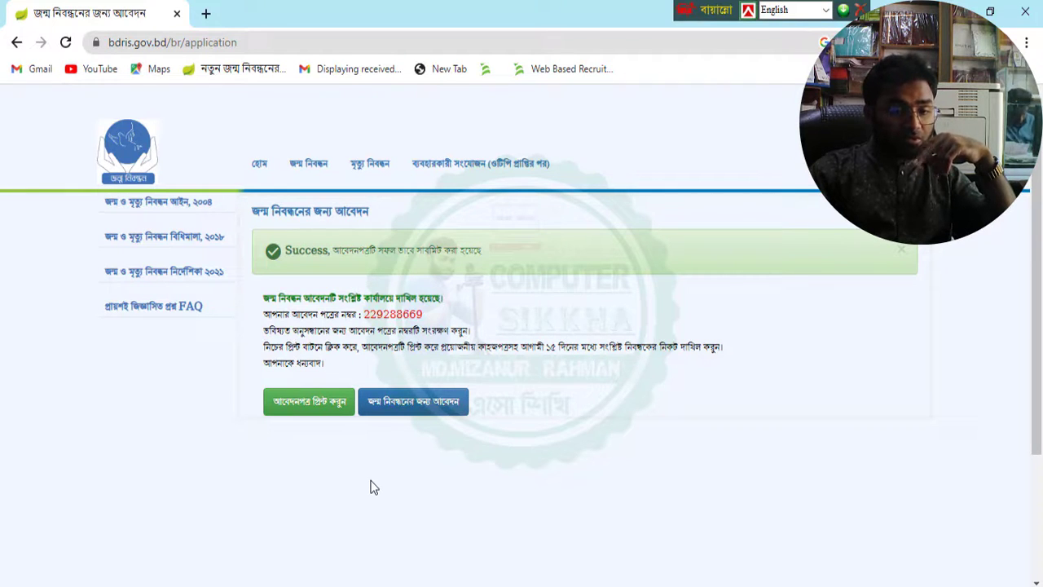
- Print the application form, expand More settings, and review both A4 preview pages at 600 dpi
click(314, 413)
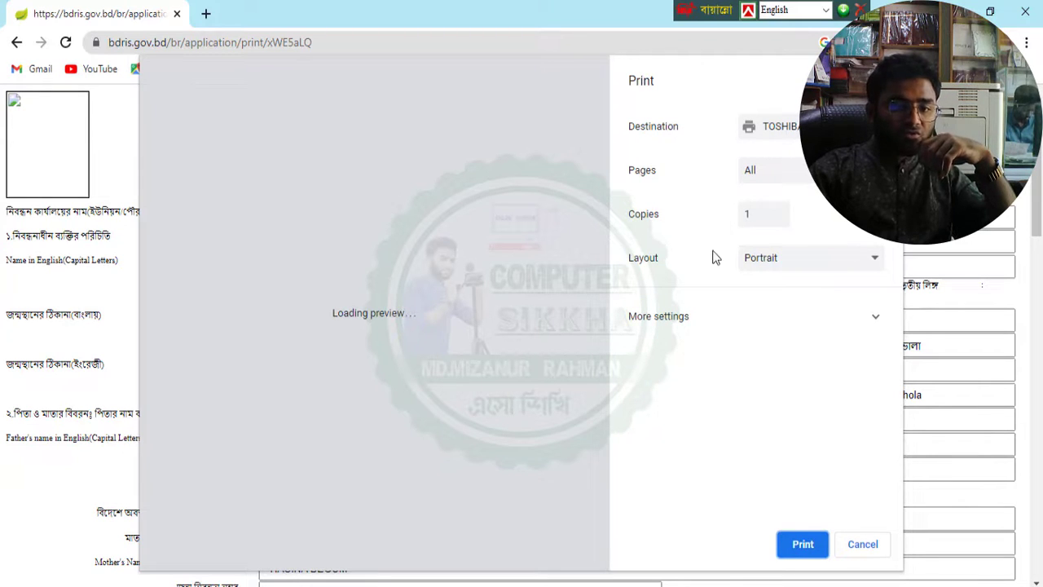
click(736, 318)
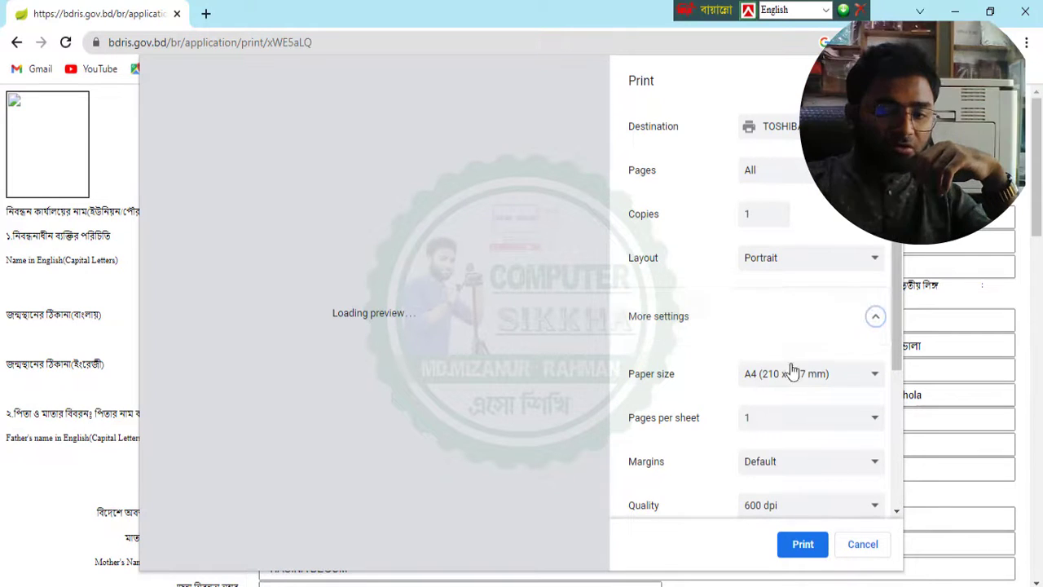
scroll(791, 368, down, 2)
scroll(792, 368, down, 2)
scroll(794, 373, up, 5)
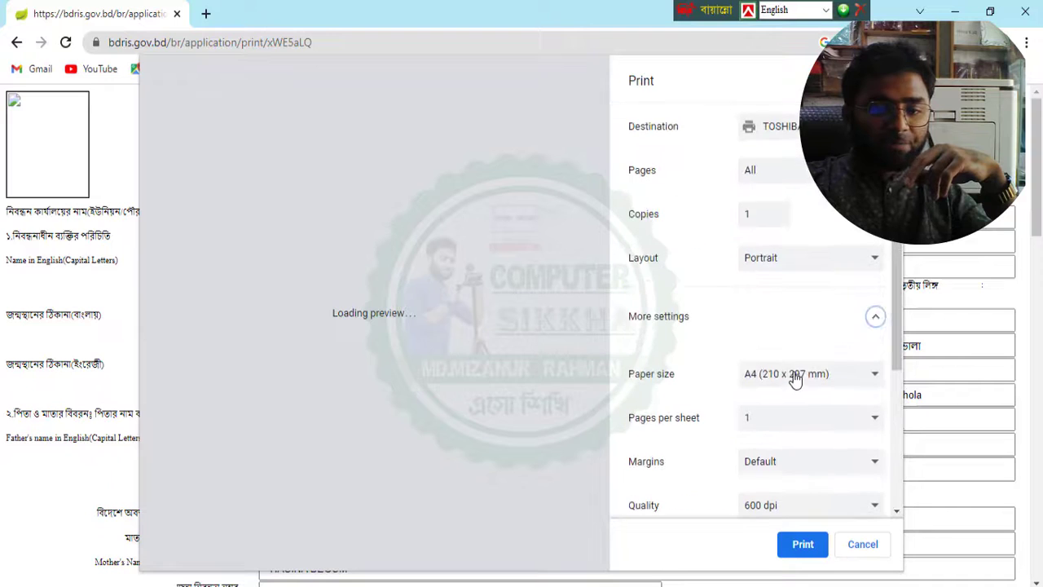
scroll(473, 359, down, 3)
scroll(473, 359, down, 3)
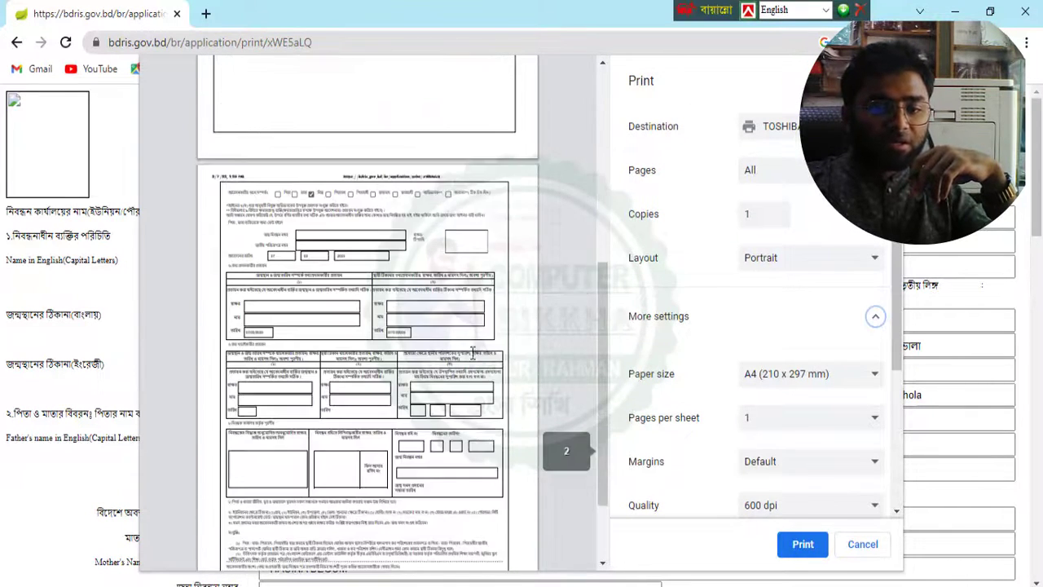
scroll(473, 351, up, 6)
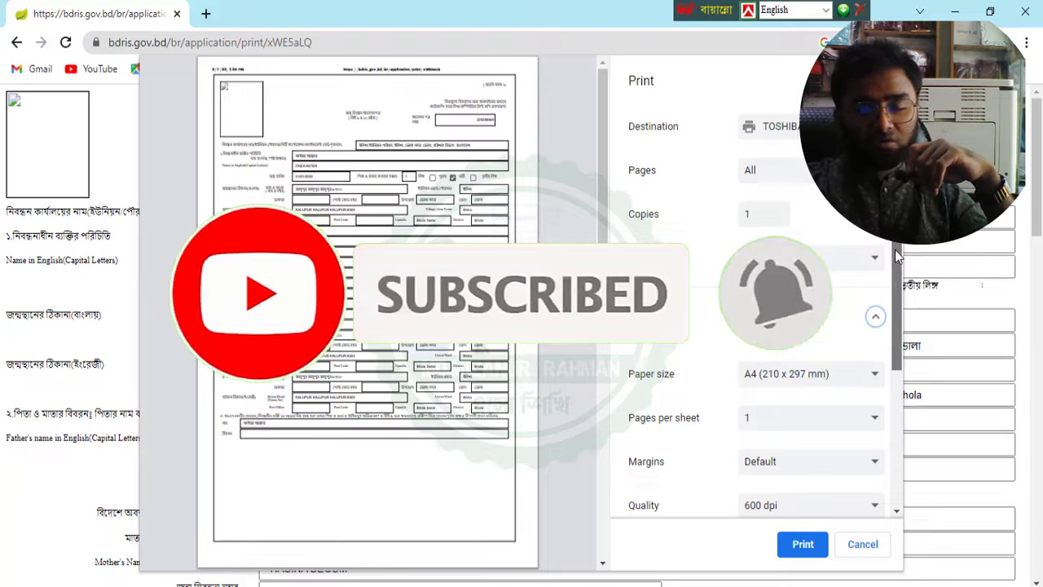
scroll(896, 294, down, 3)
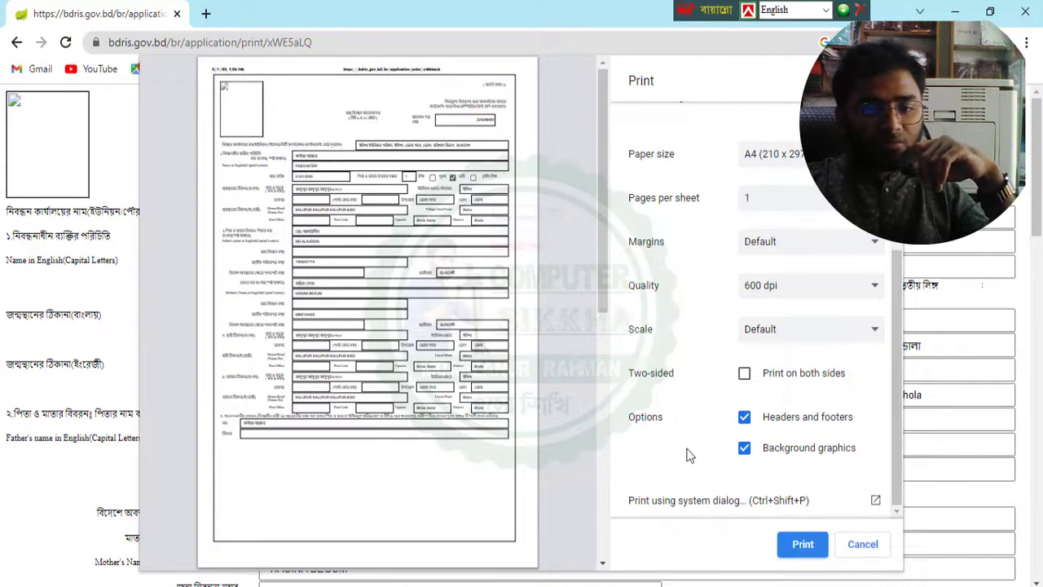
scroll(531, 403, down, 5)
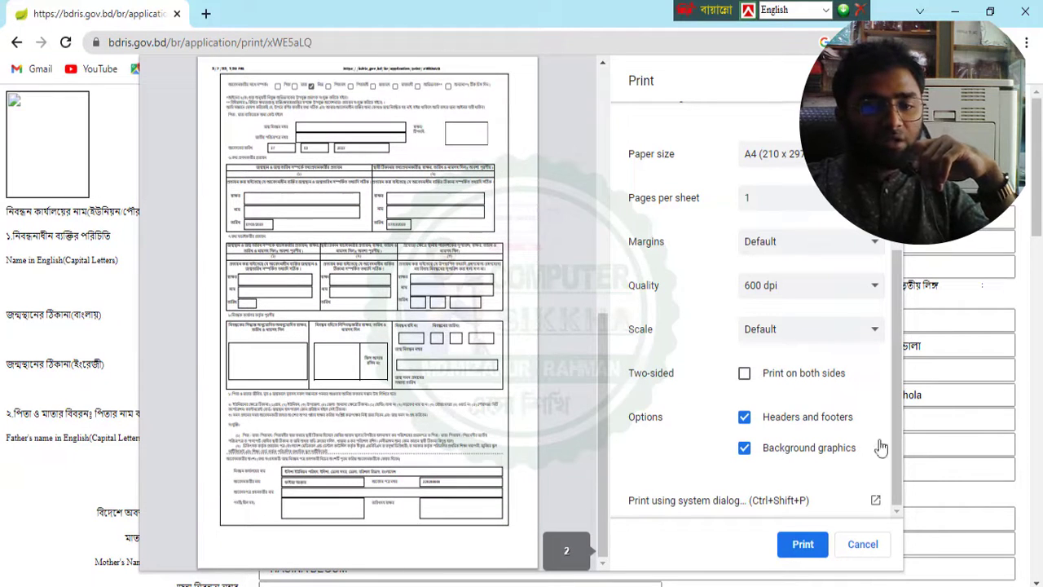